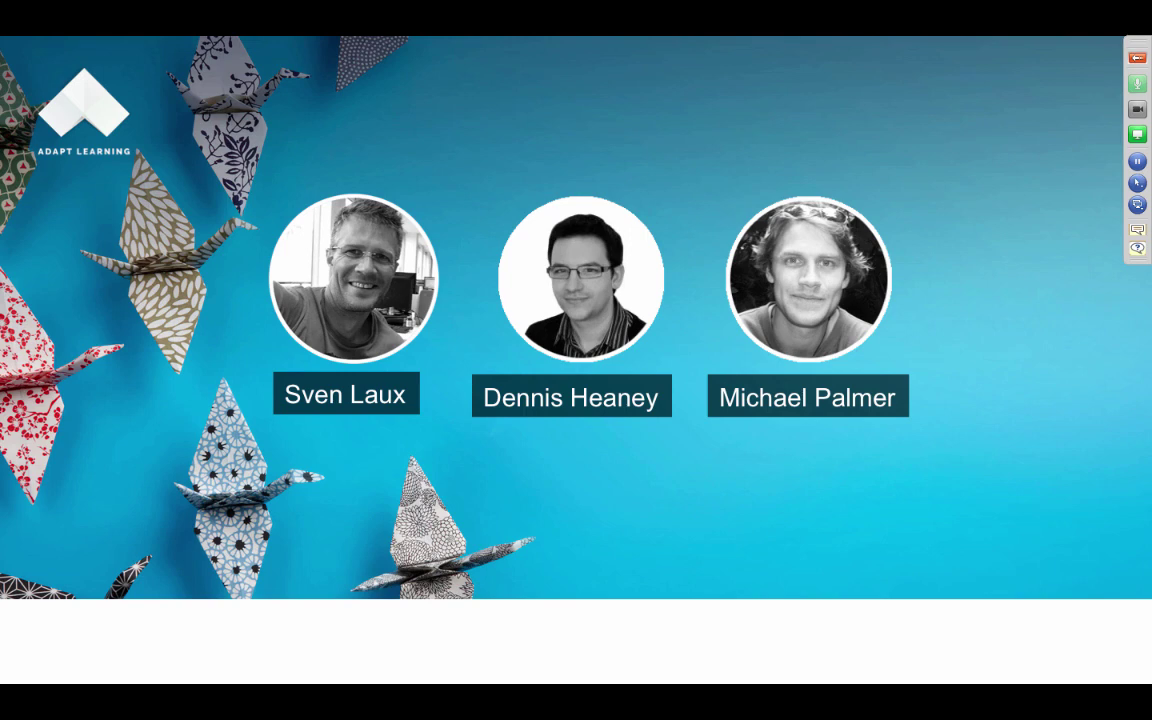
Step: Log in to Adapt Origin in Chrome with the account's e-mail and password
key("super+Tab")
key("super+Tab")
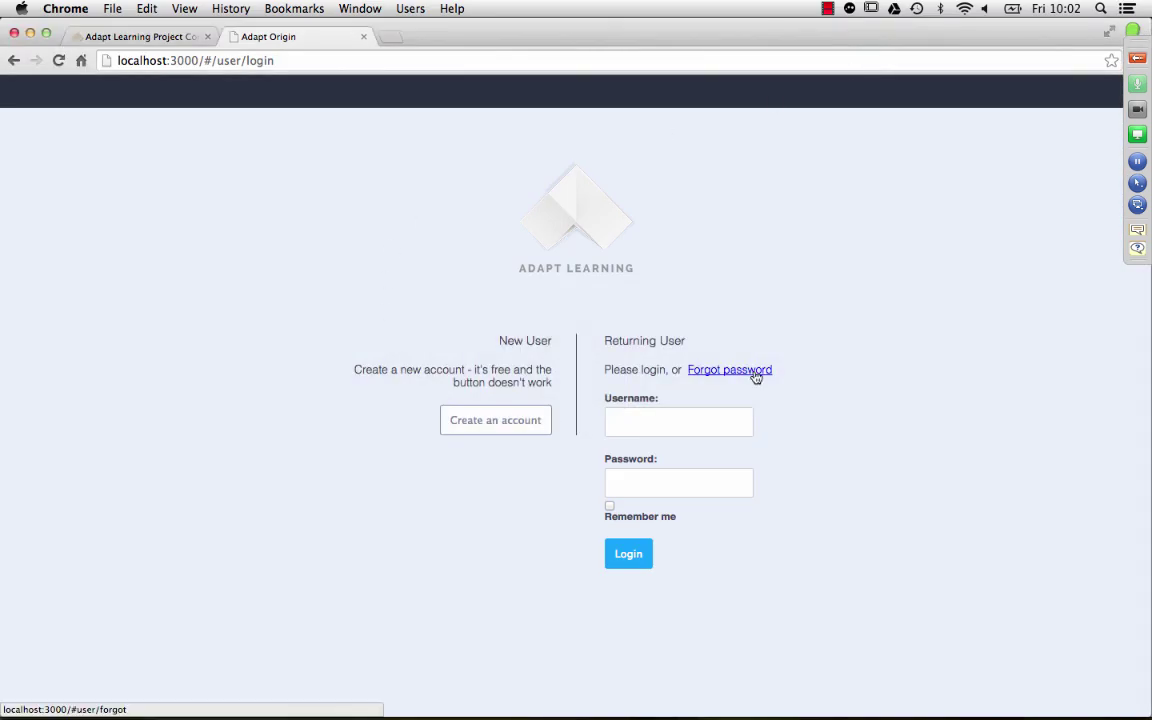
left_click(672, 421)
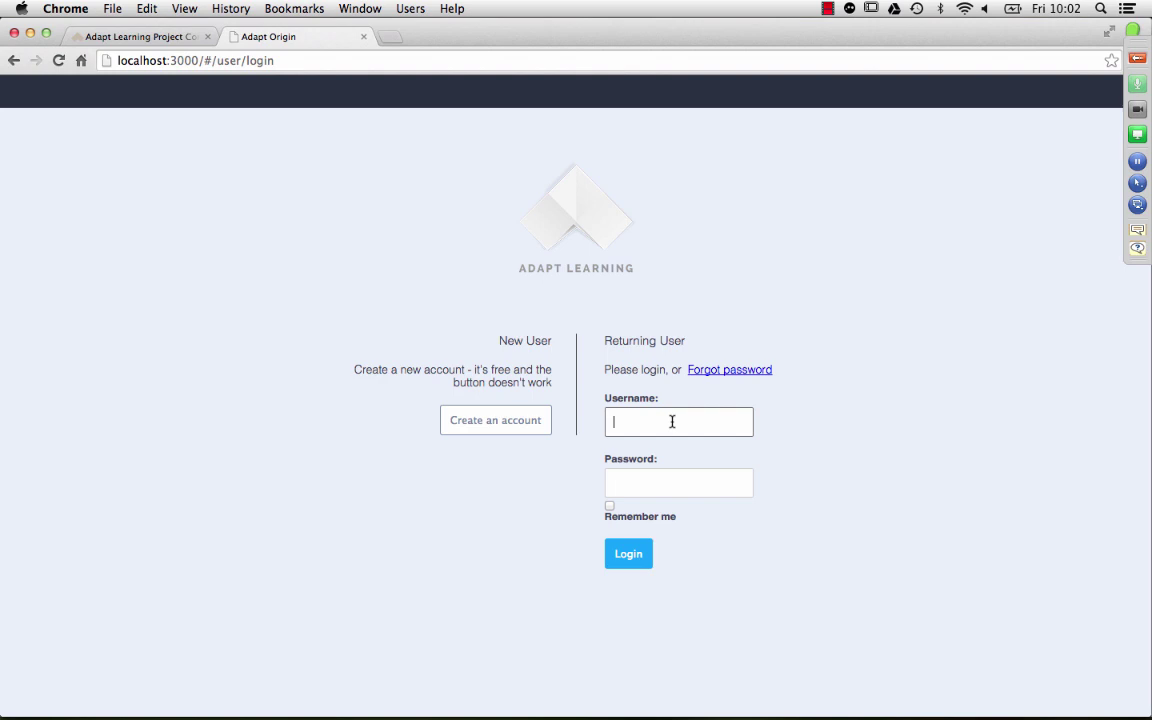
key("Tab")
type("password")
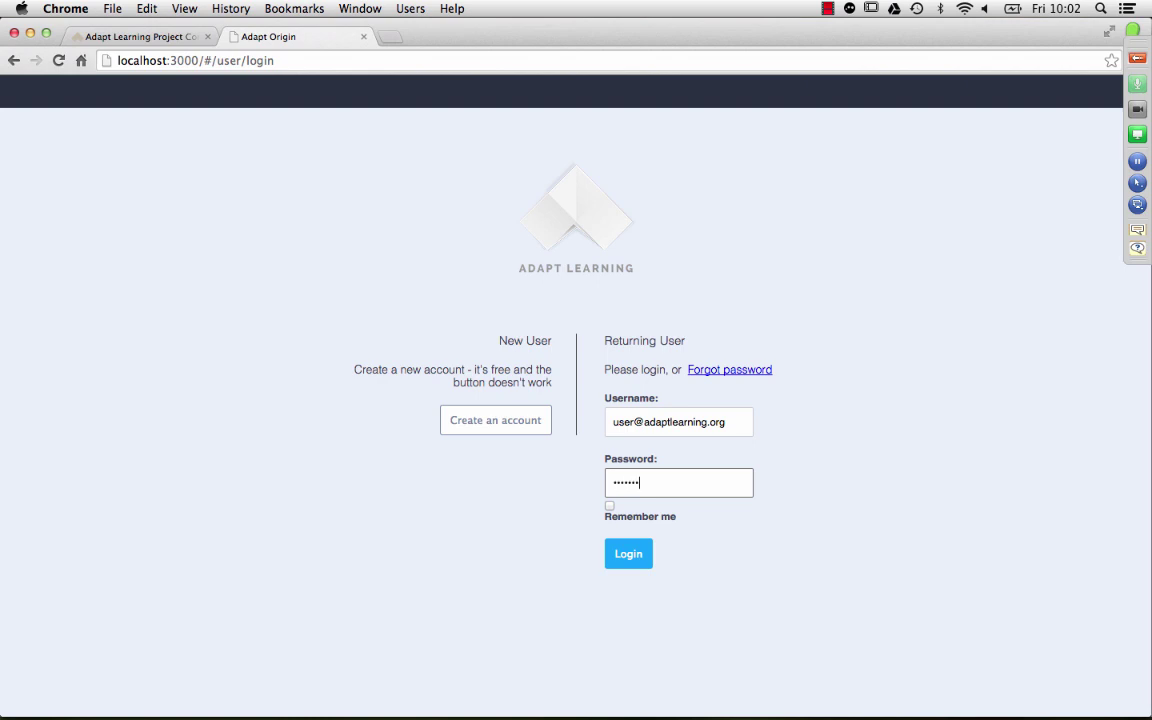
key("Return")
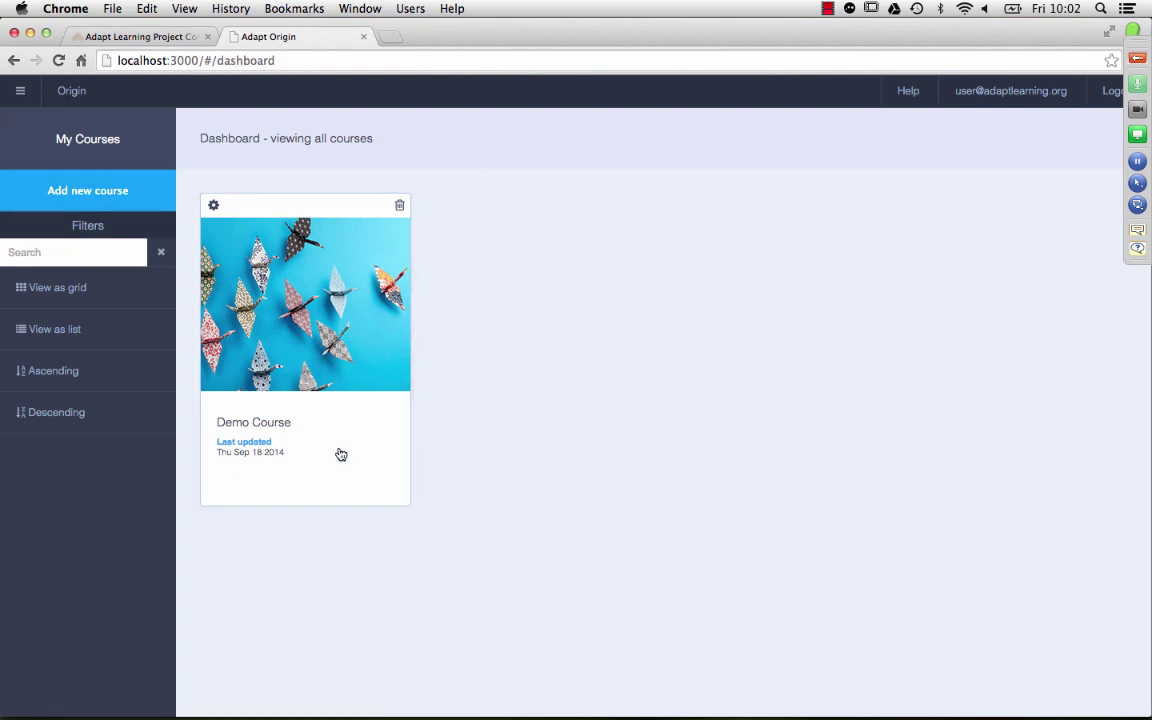
Step: Open Asset Management, try the Image, Audio and Video filters, then clear every filter
left_click(21, 97)
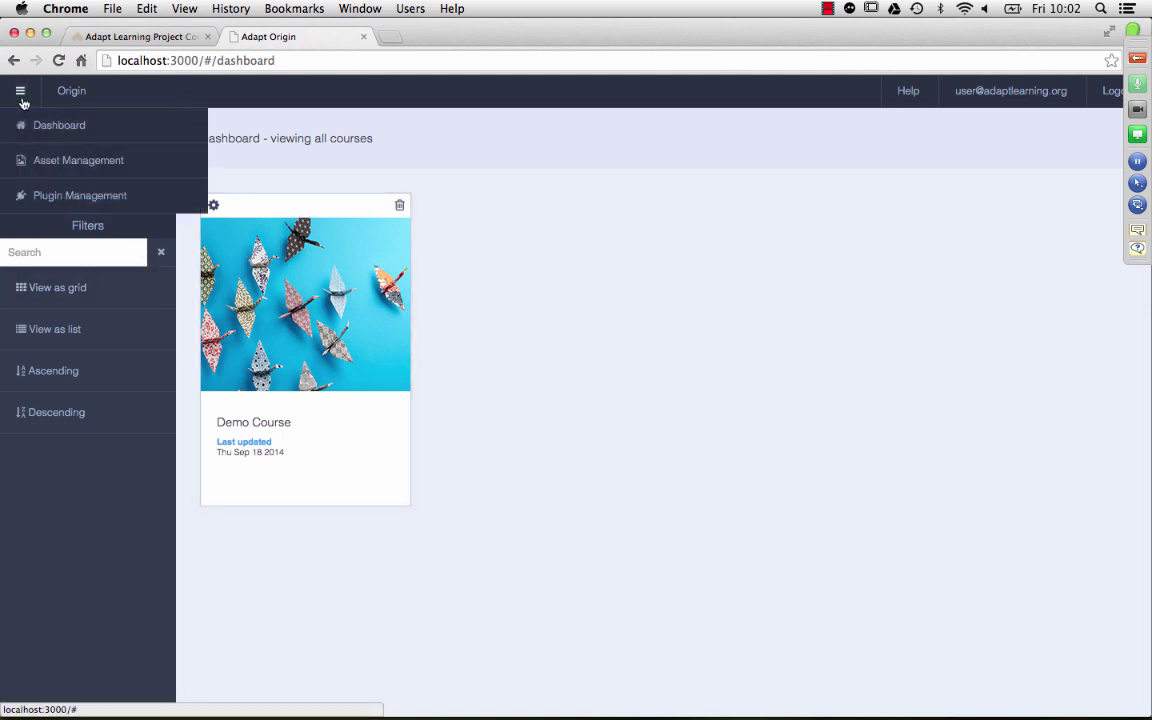
left_click(25, 163)
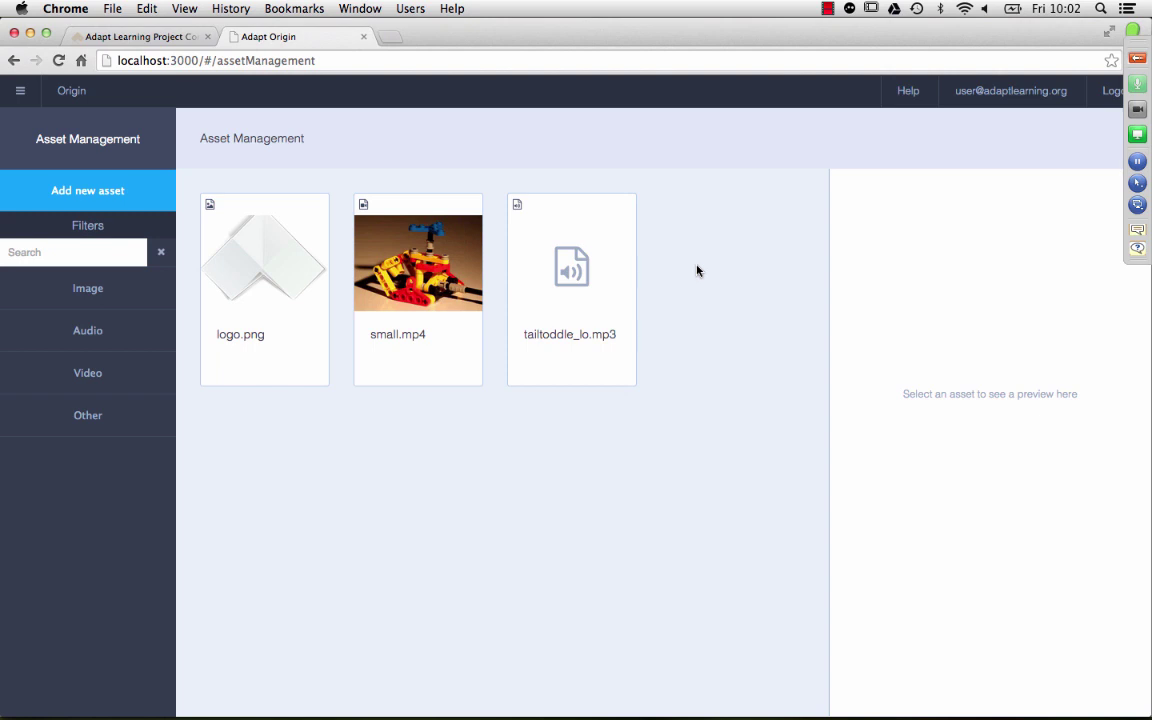
left_click(105, 297)
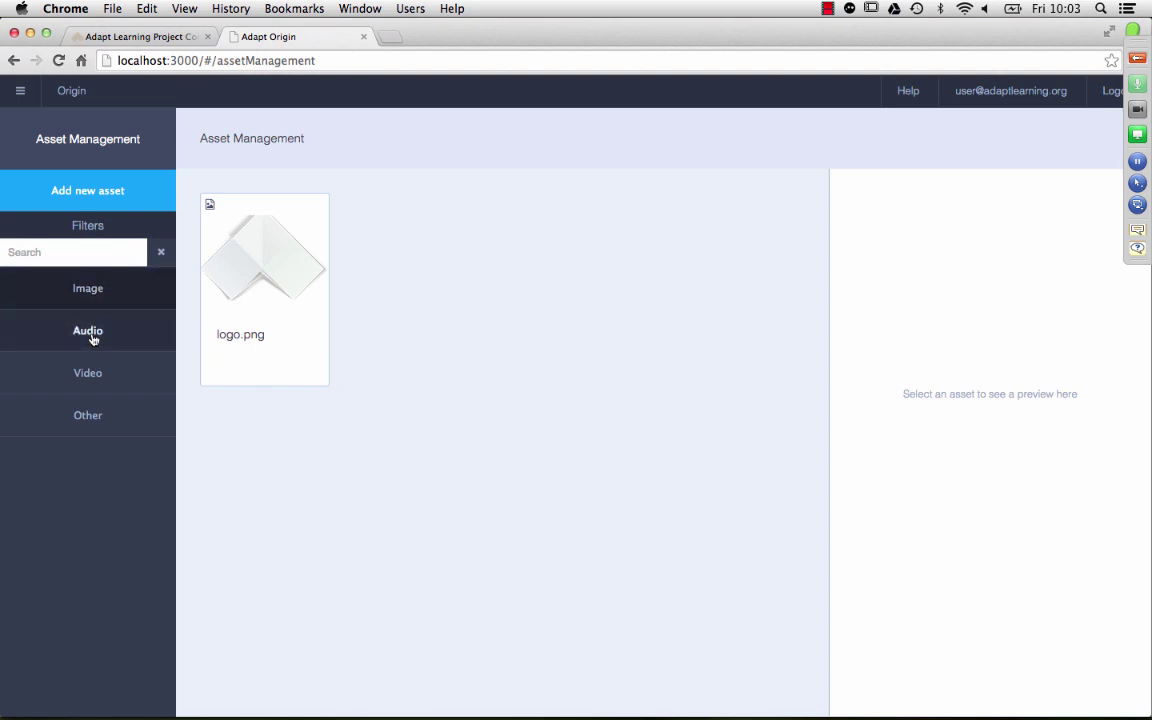
left_click(90, 330)
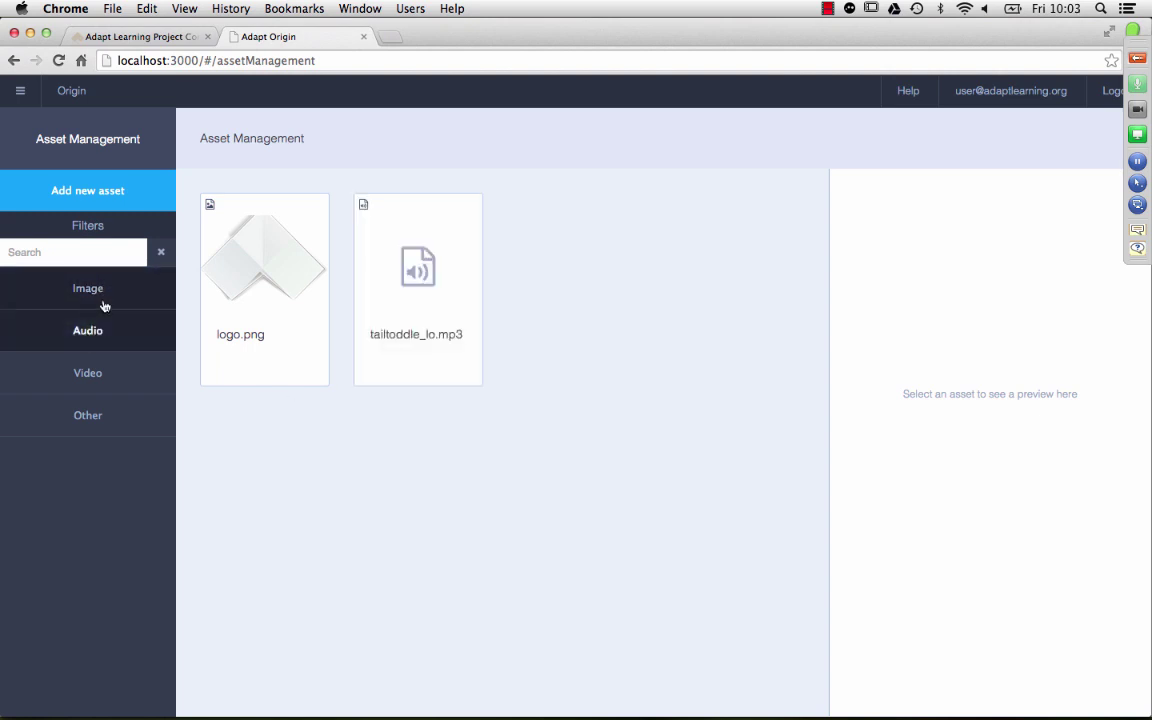
left_click(105, 296)
left_click(108, 380)
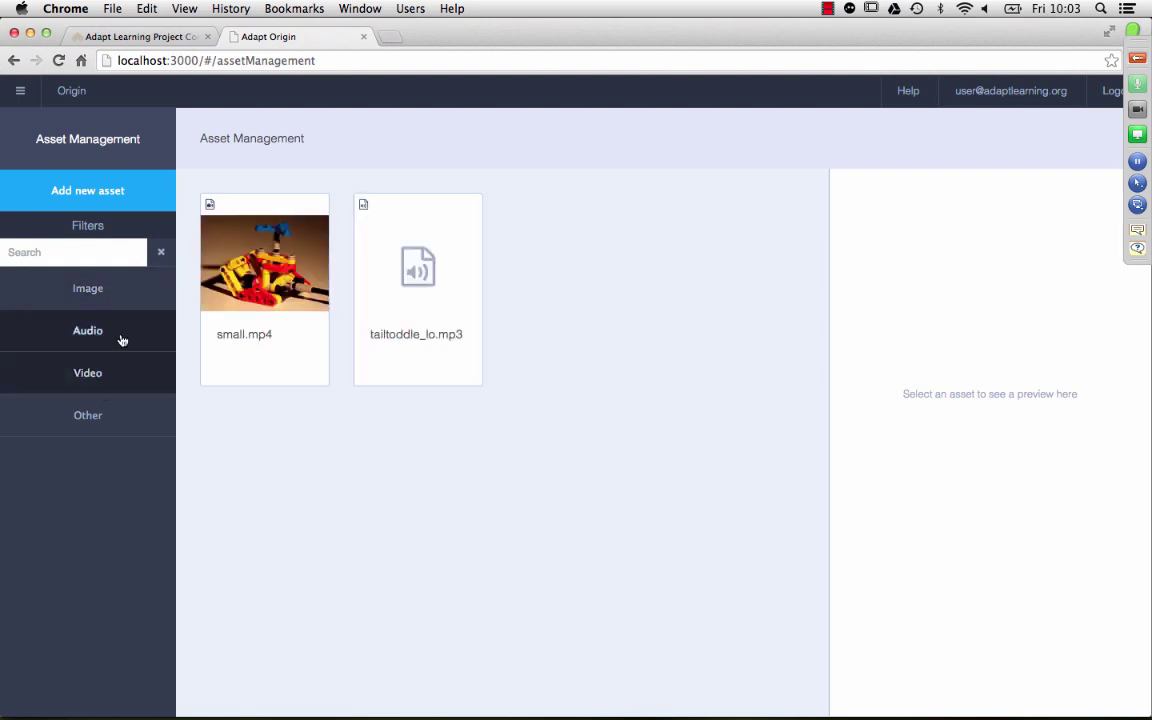
left_click(119, 337)
left_click(132, 375)
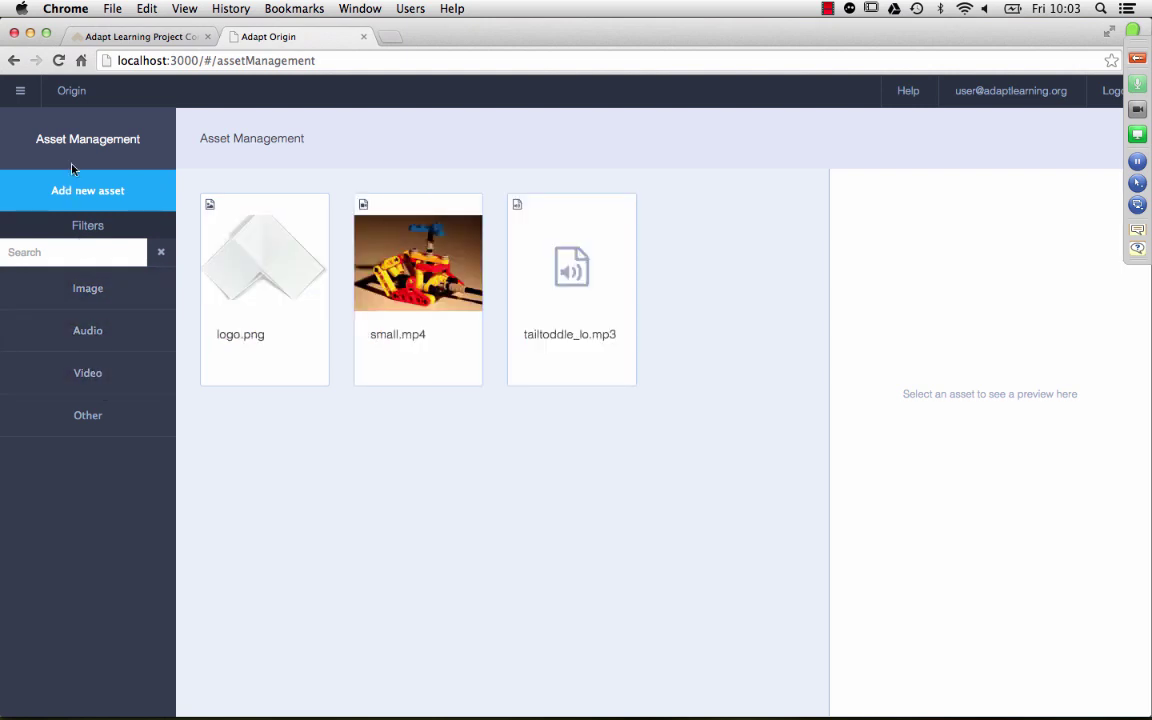
Step: Start a new asset and select Downloads/AdaptAuthoring/small.mp4 as its file
left_click(80, 190)
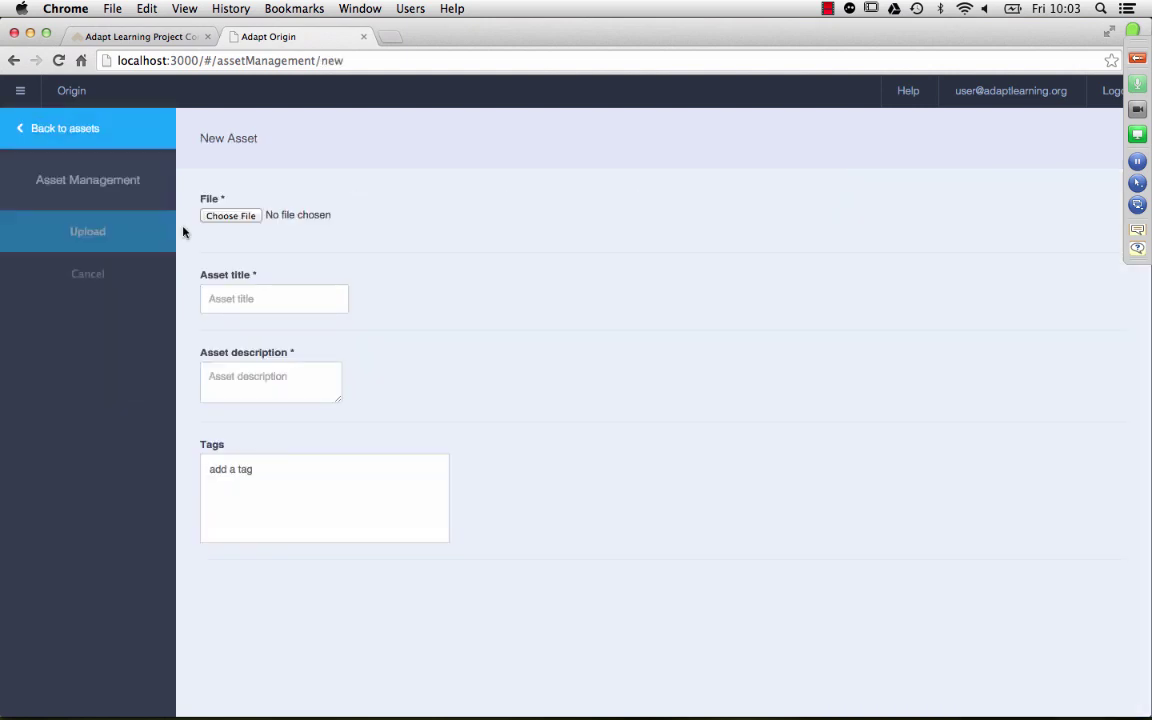
left_click(248, 217)
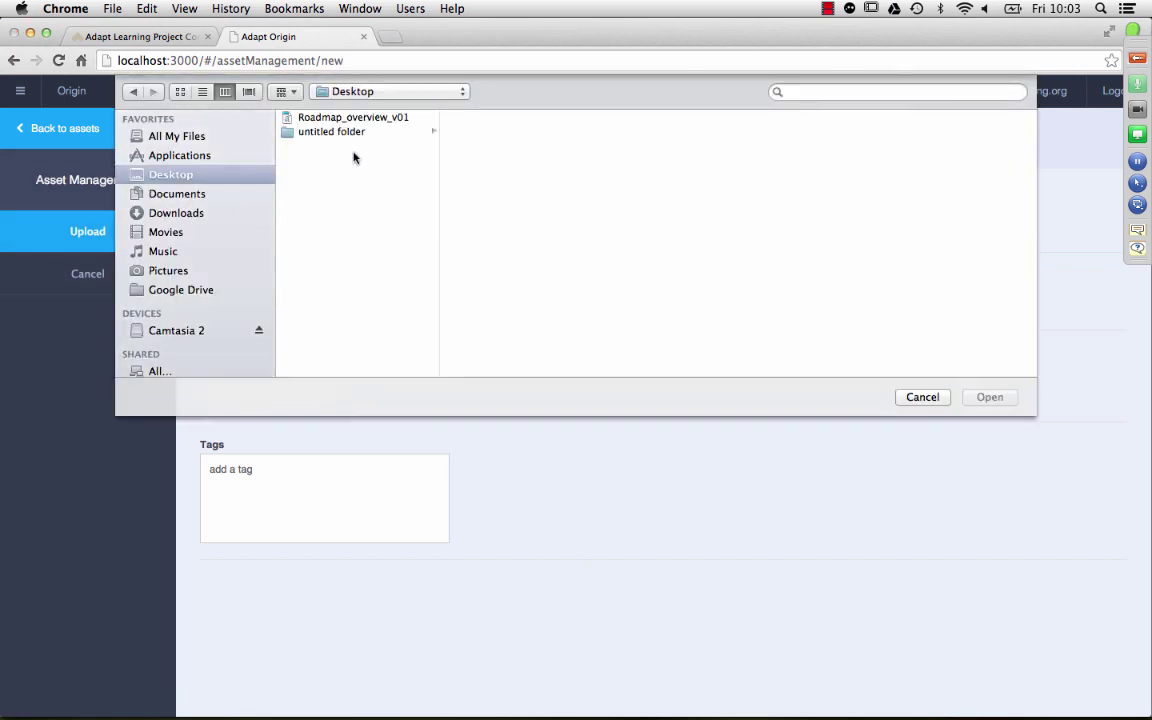
left_click(180, 210)
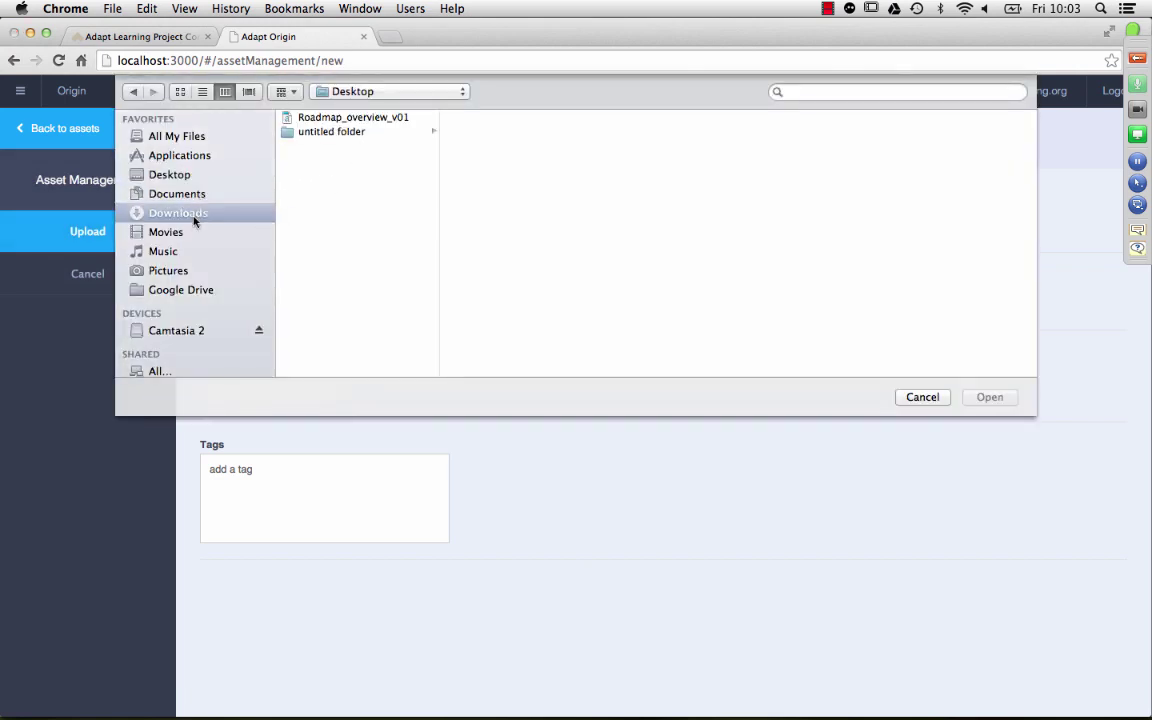
left_click(330, 362)
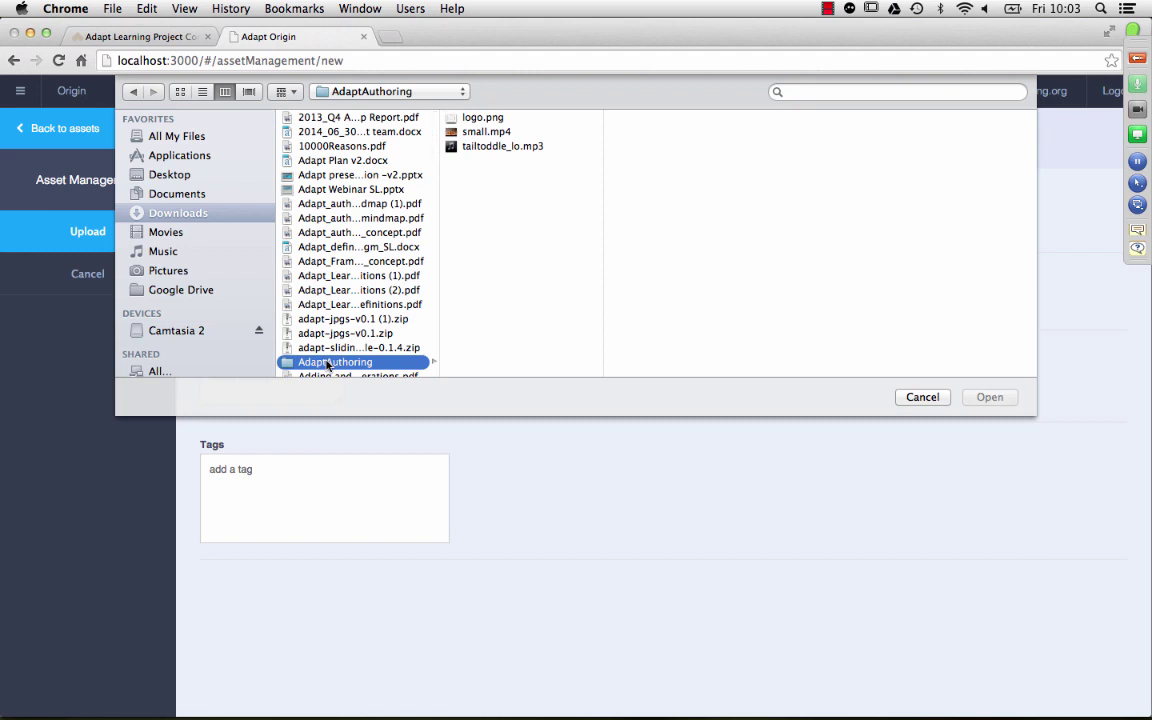
left_click(468, 132)
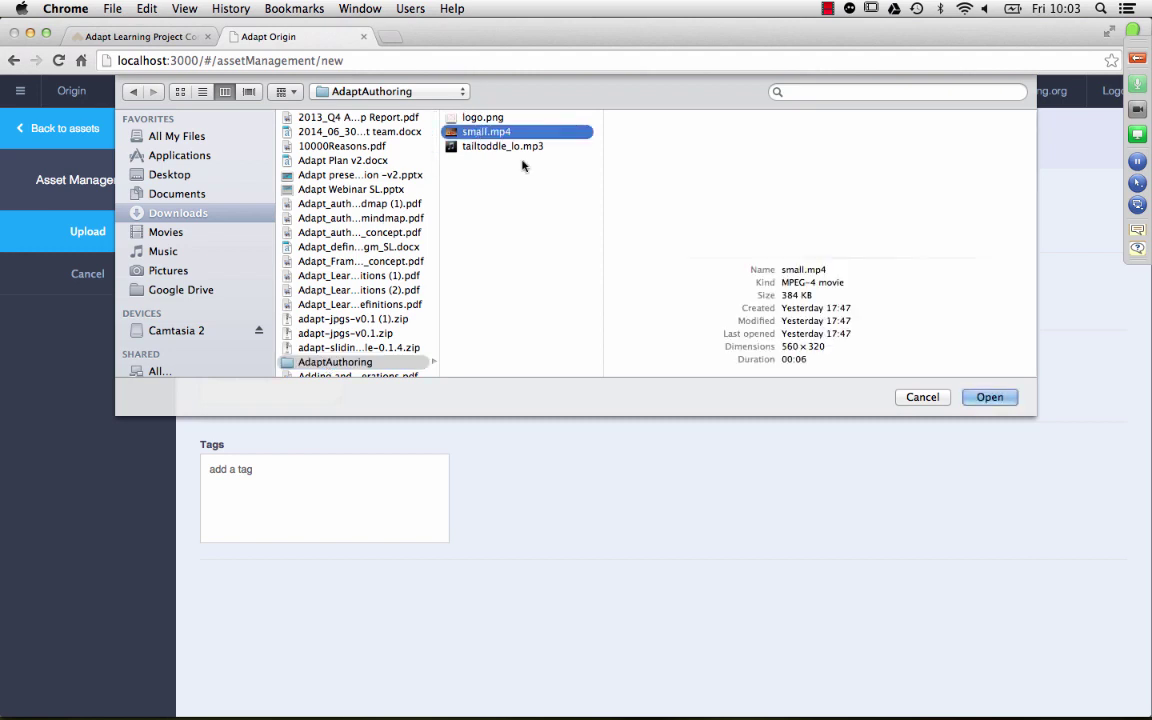
left_click(990, 398)
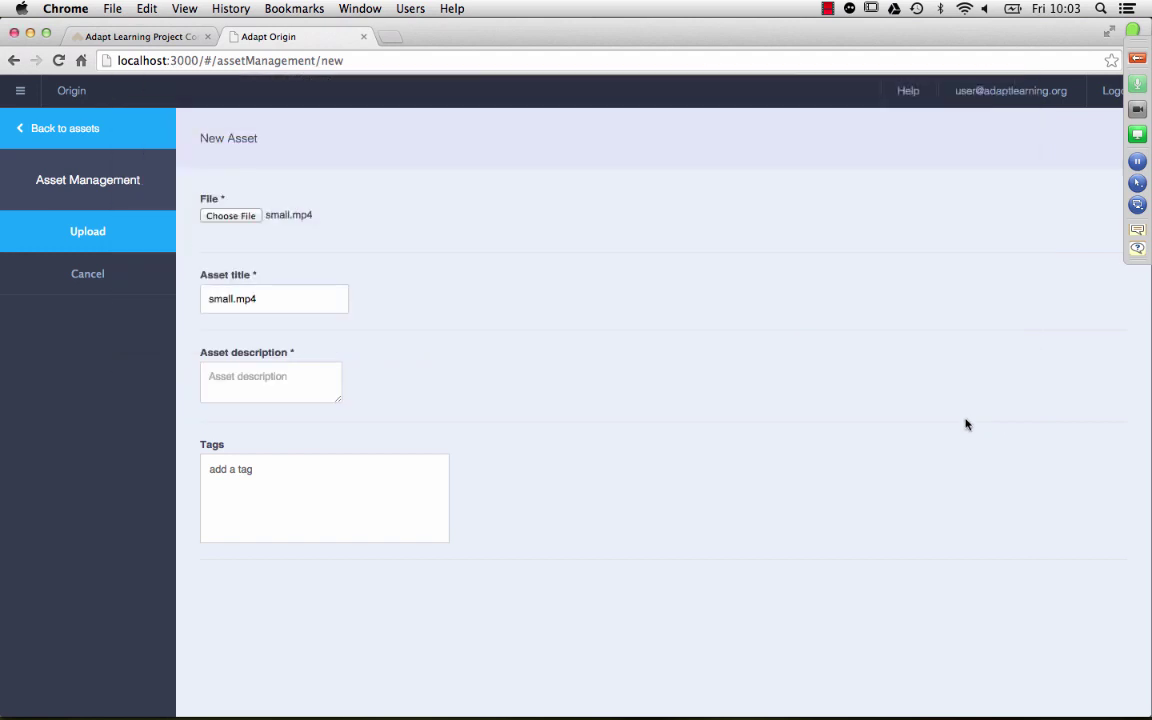
Step: Describe it as 'a video', tag it favourites, upload it and play its preview
left_click(316, 395)
type("a video")
key("Tab")
type("favourt")
type("tes")
key("Return")
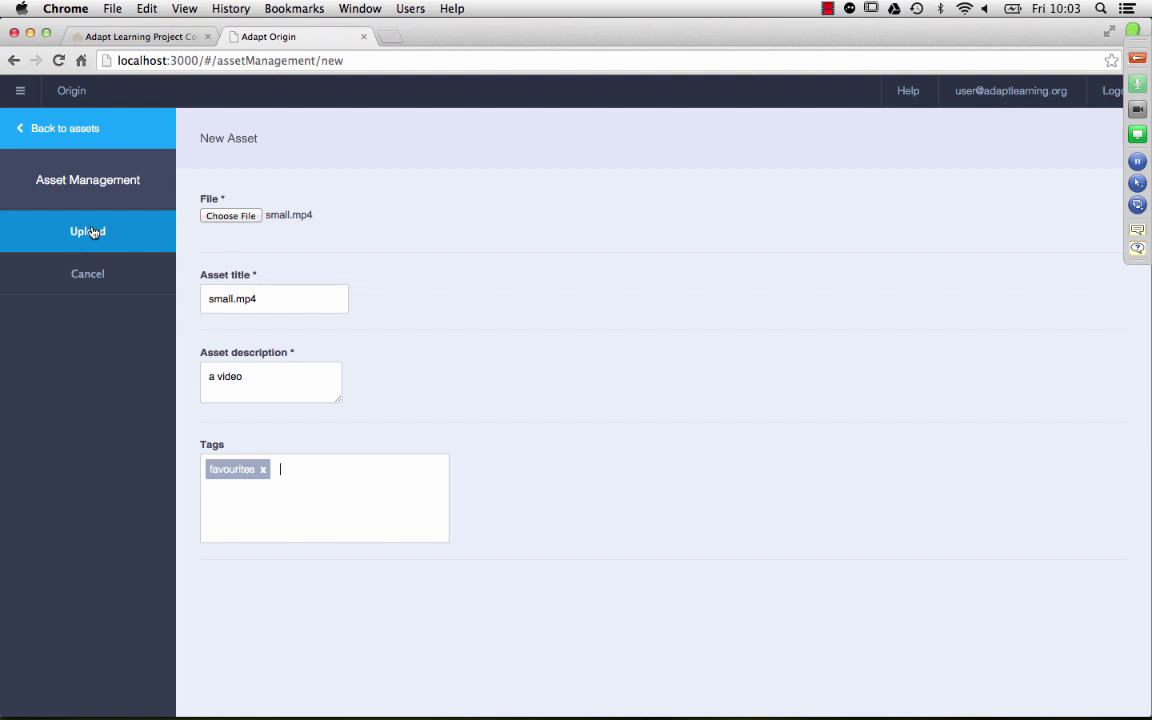
left_click(90, 231)
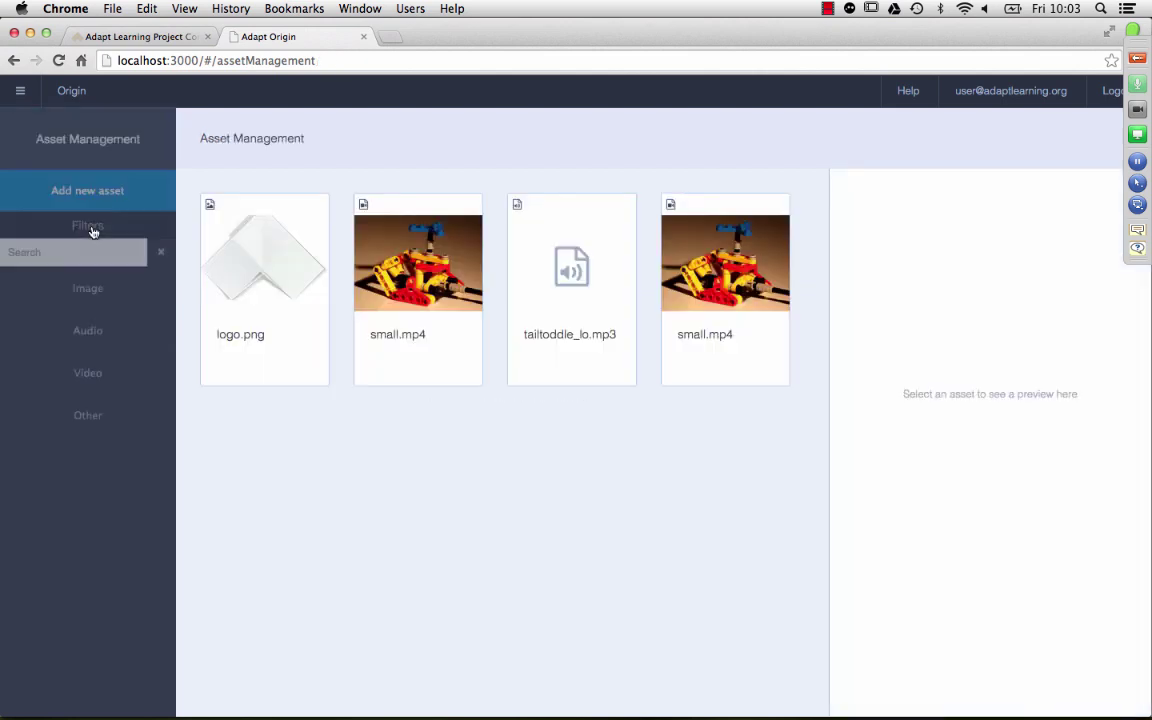
left_click(722, 250)
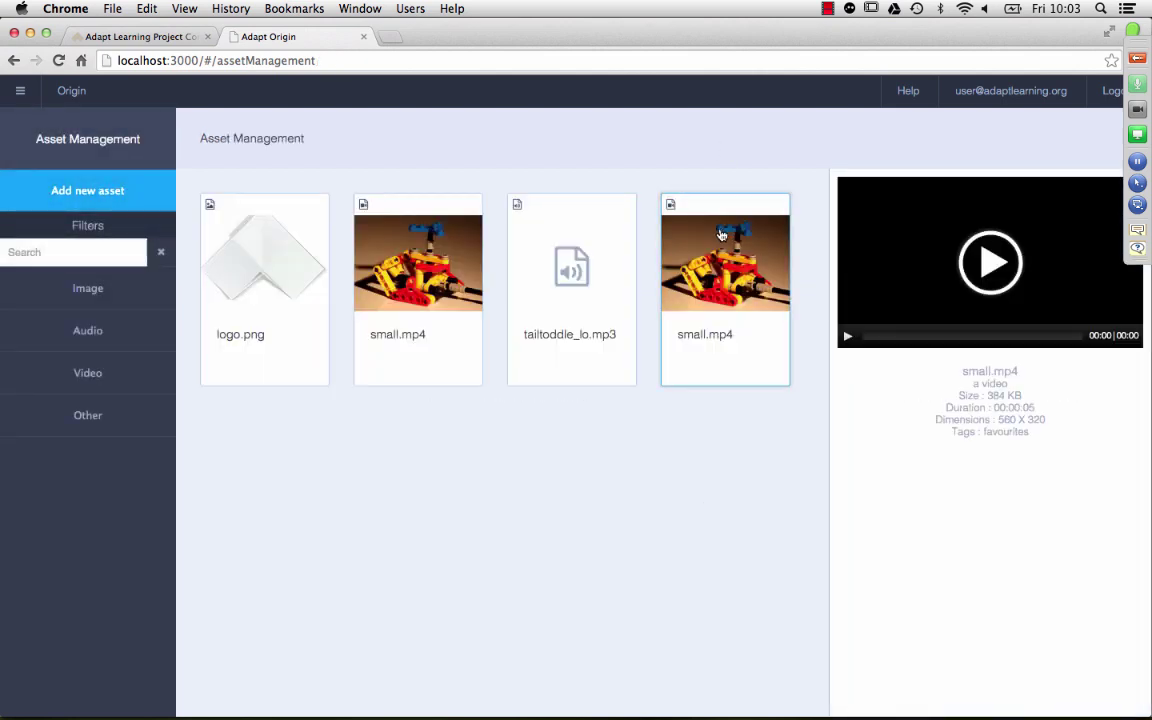
left_click(990, 262)
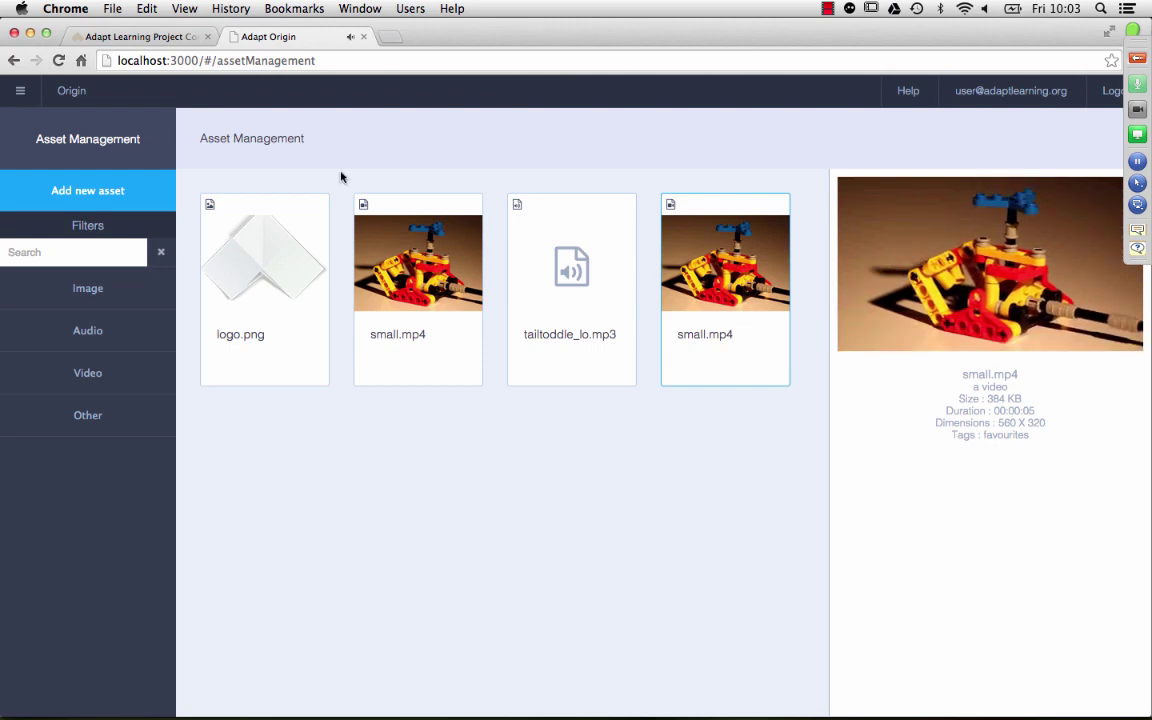
Step: In Plugin Management, browse the components list, then show the Themes list with Vanilla 0.2.0
left_click(20, 100)
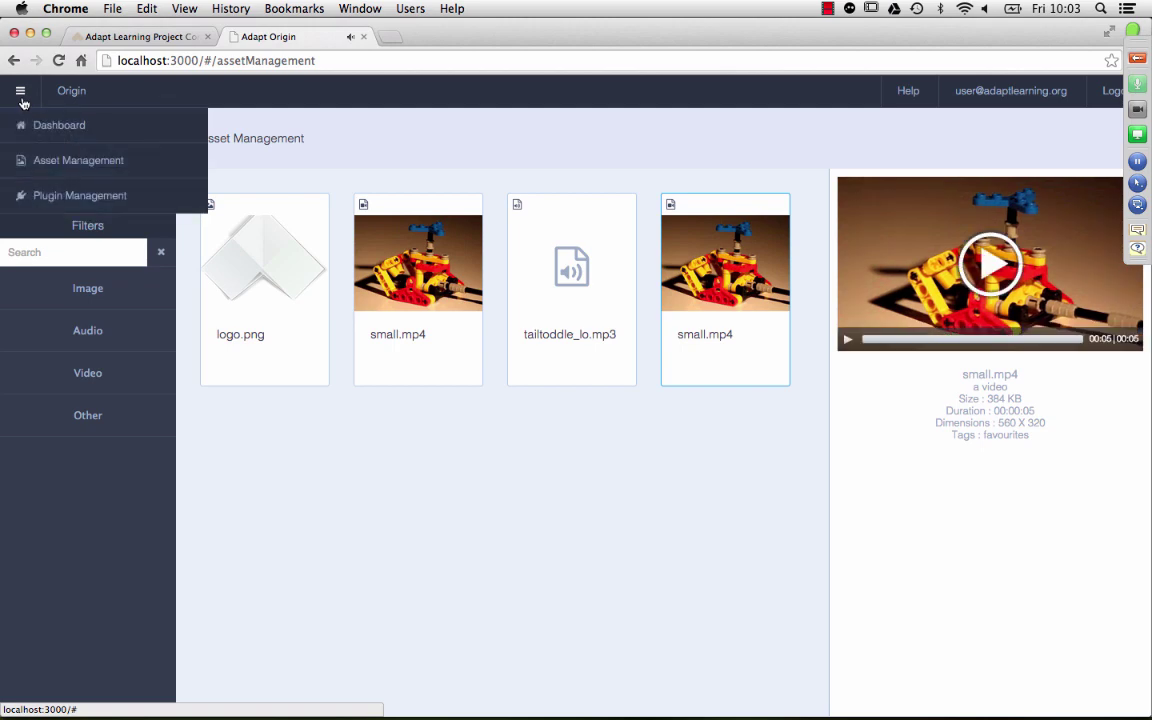
left_click(50, 193)
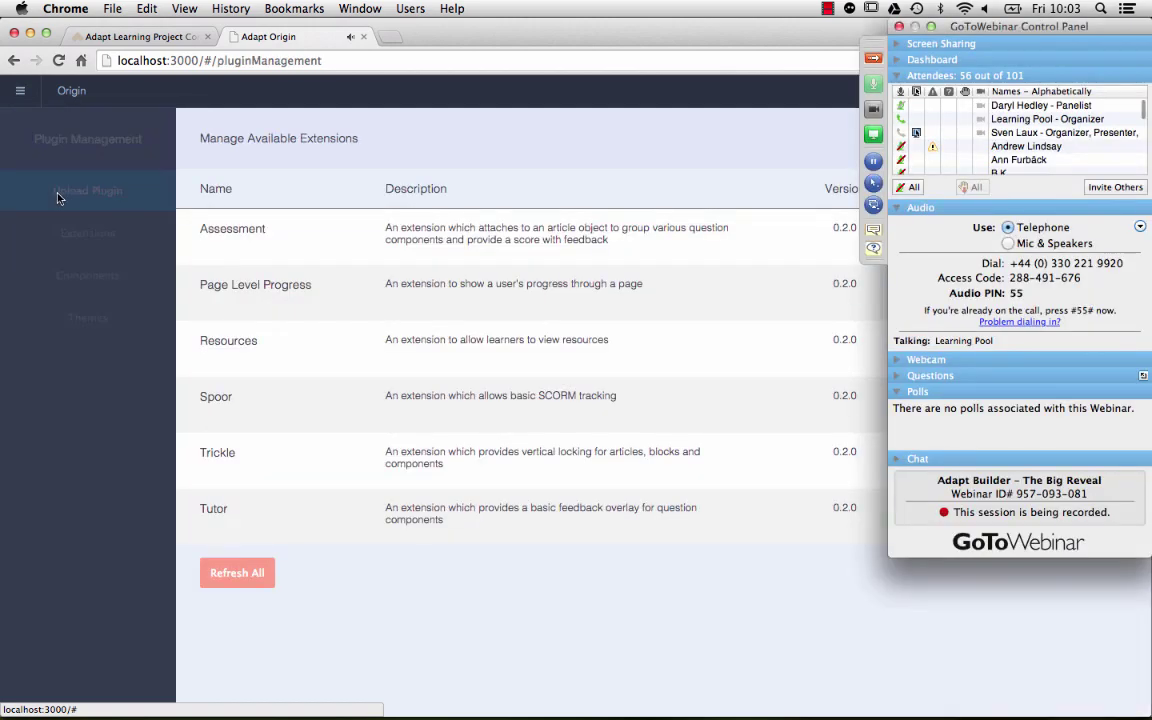
left_click(875, 58)
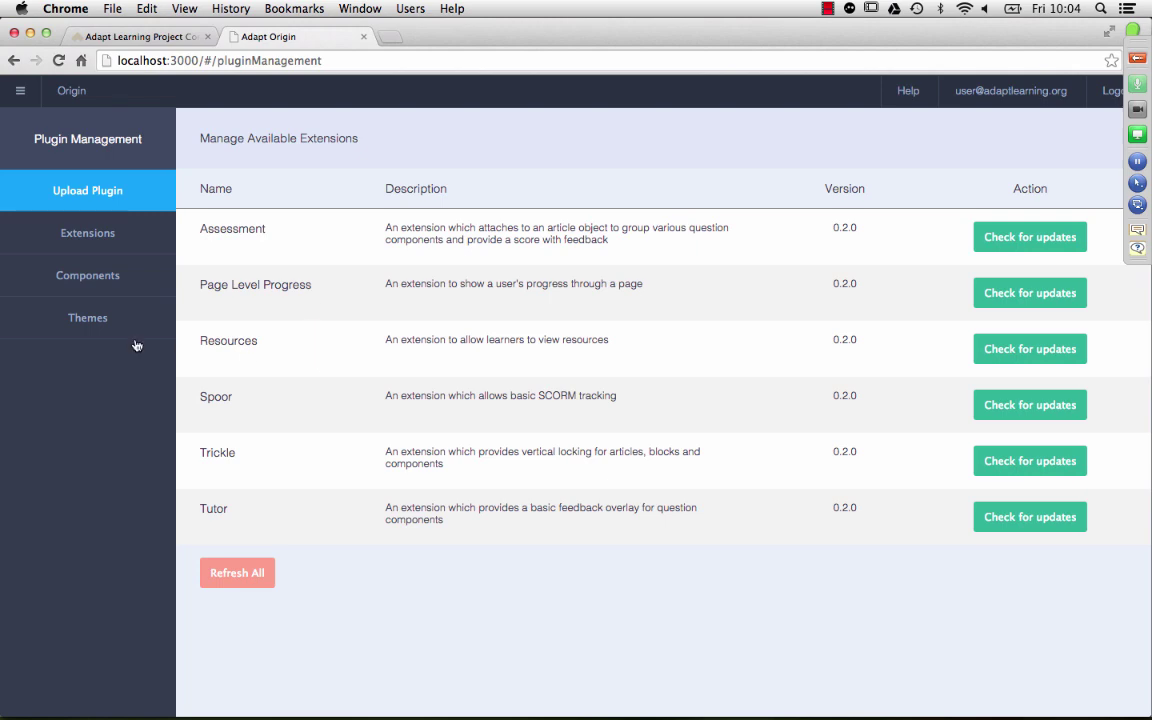
left_click(113, 276)
scroll(391, 360, "down", 4)
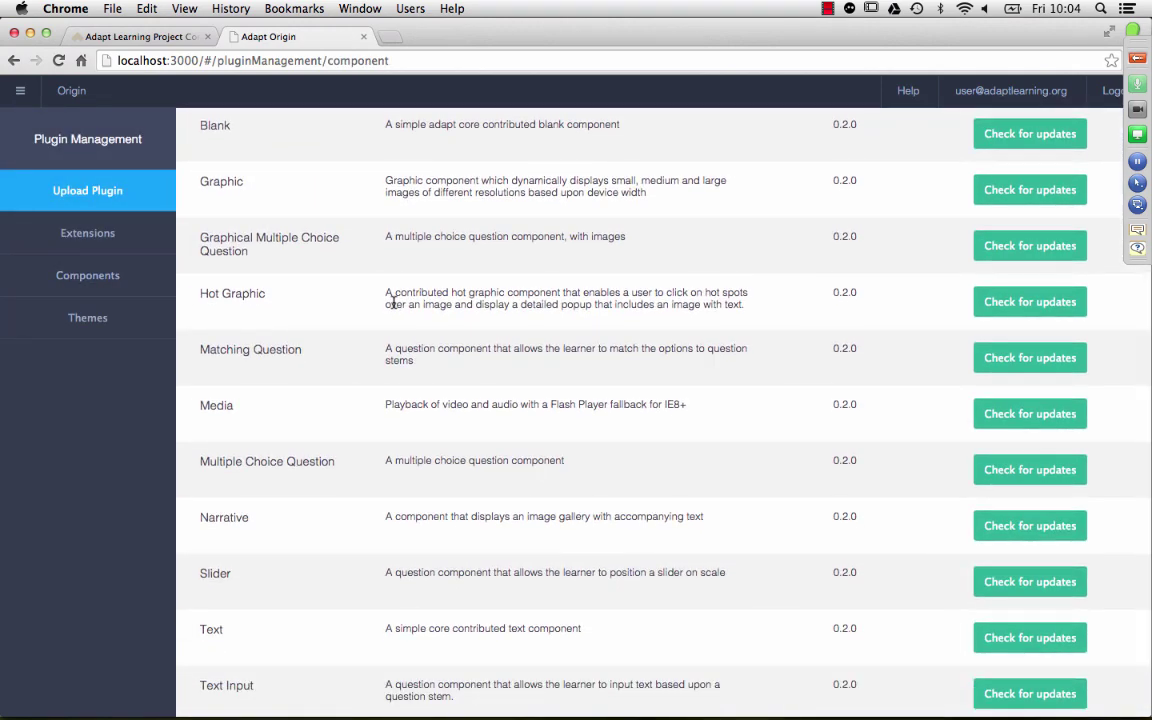
scroll(391, 303, "down", 2)
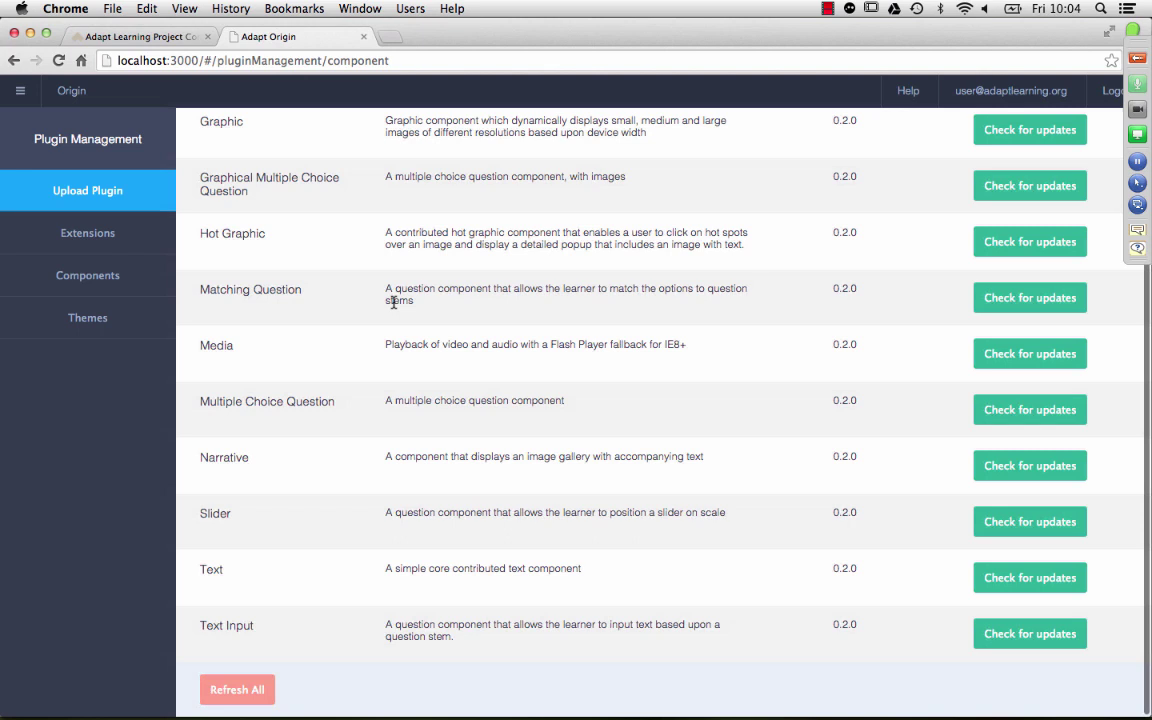
left_click(108, 324)
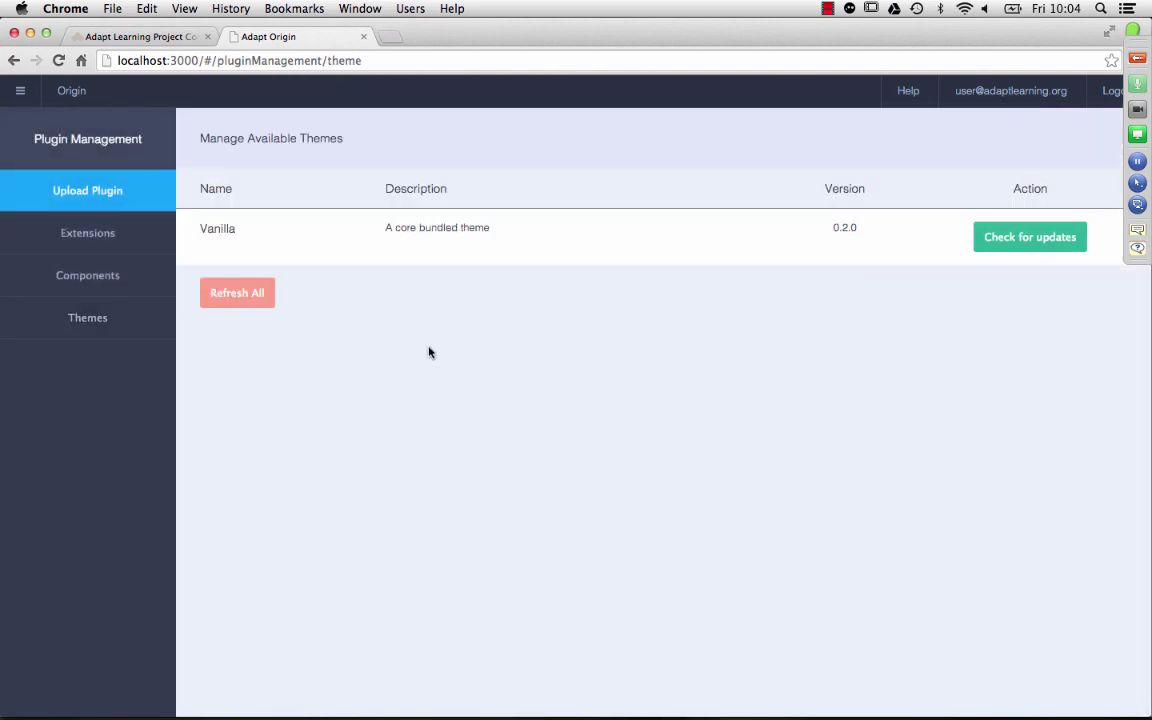
Step: Upload the adapt-slidingPuzzle-0.1.4.zip plugin so Sliding Puzzle 0.1.4 joins the components
left_click(97, 194)
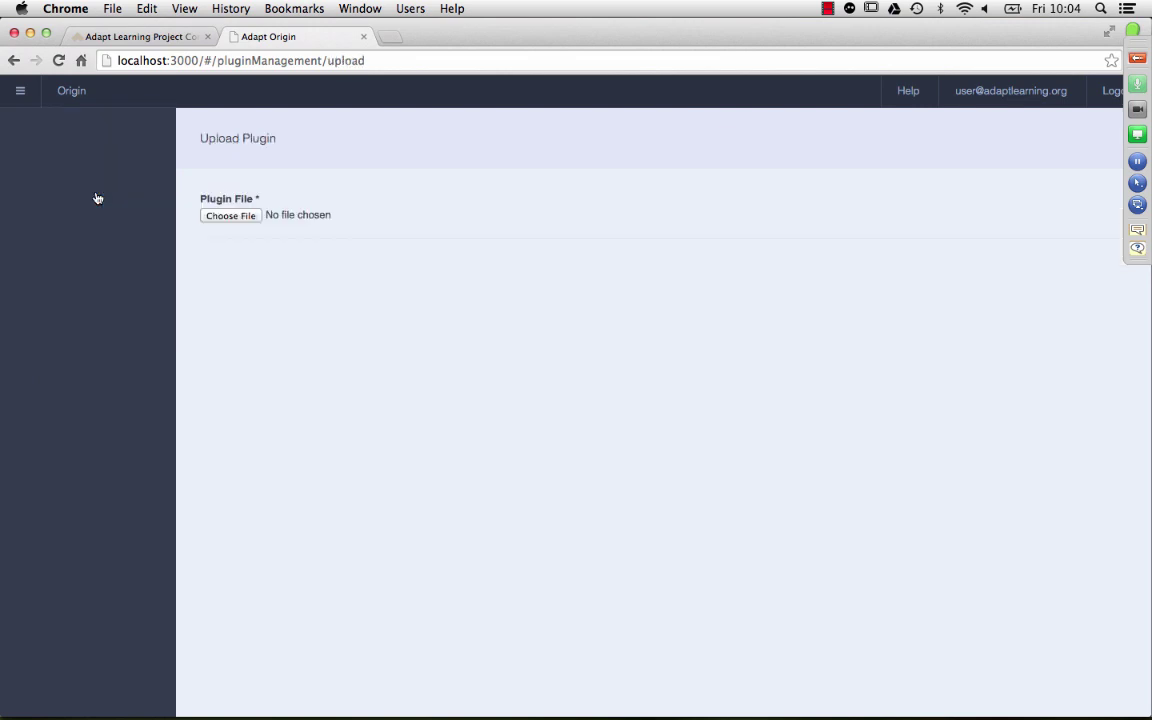
left_click(249, 222)
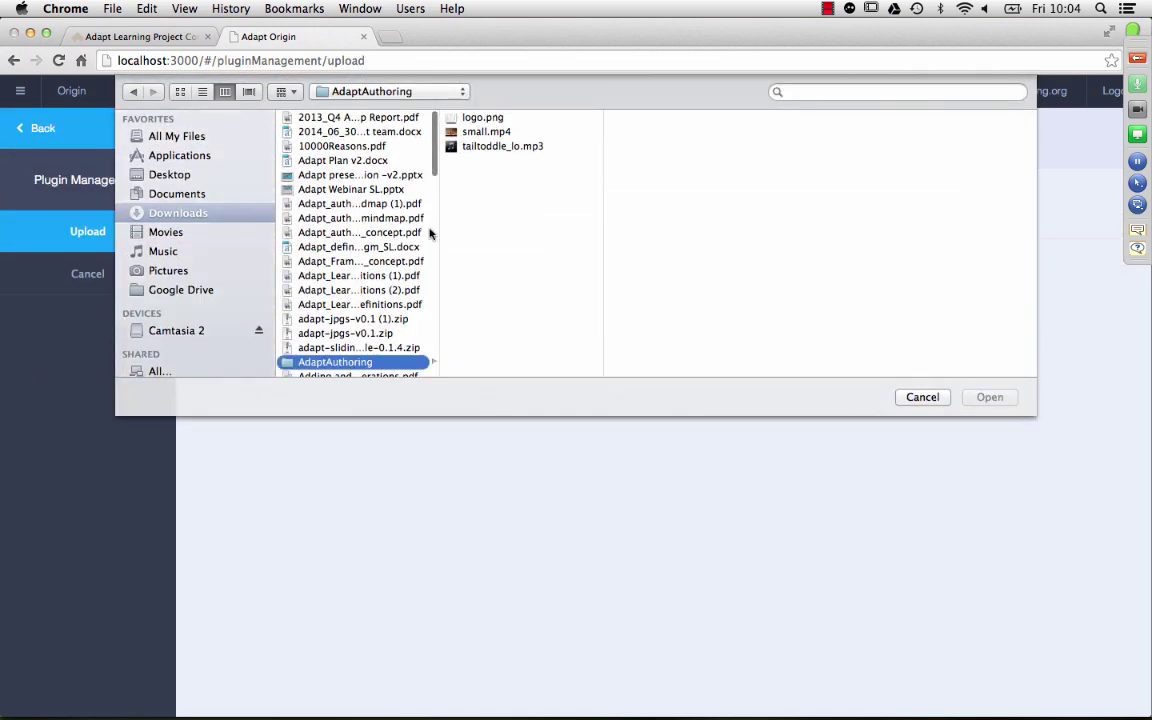
left_click(335, 347)
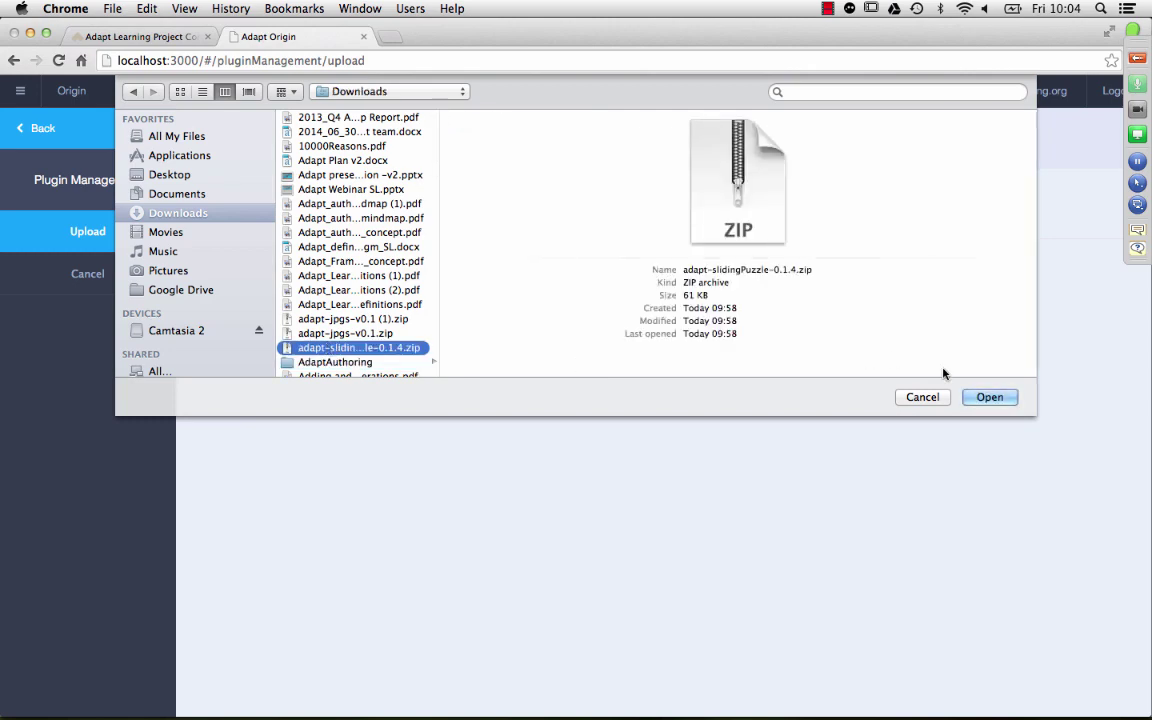
left_click(987, 397)
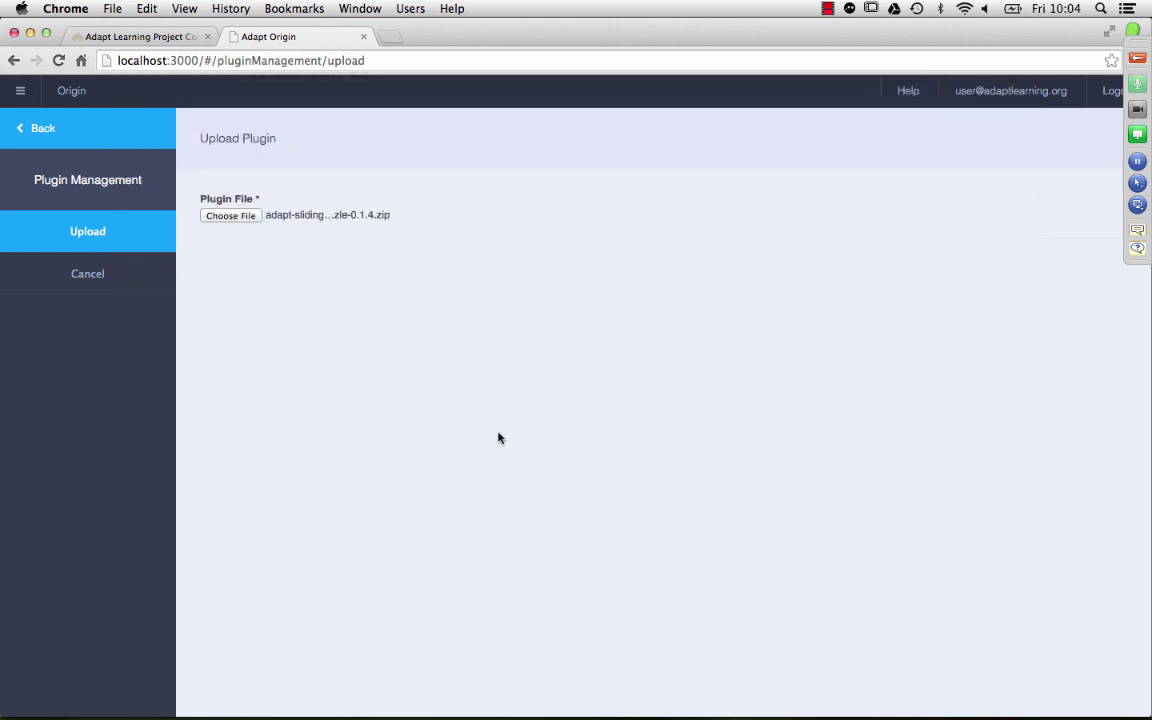
left_click(87, 231)
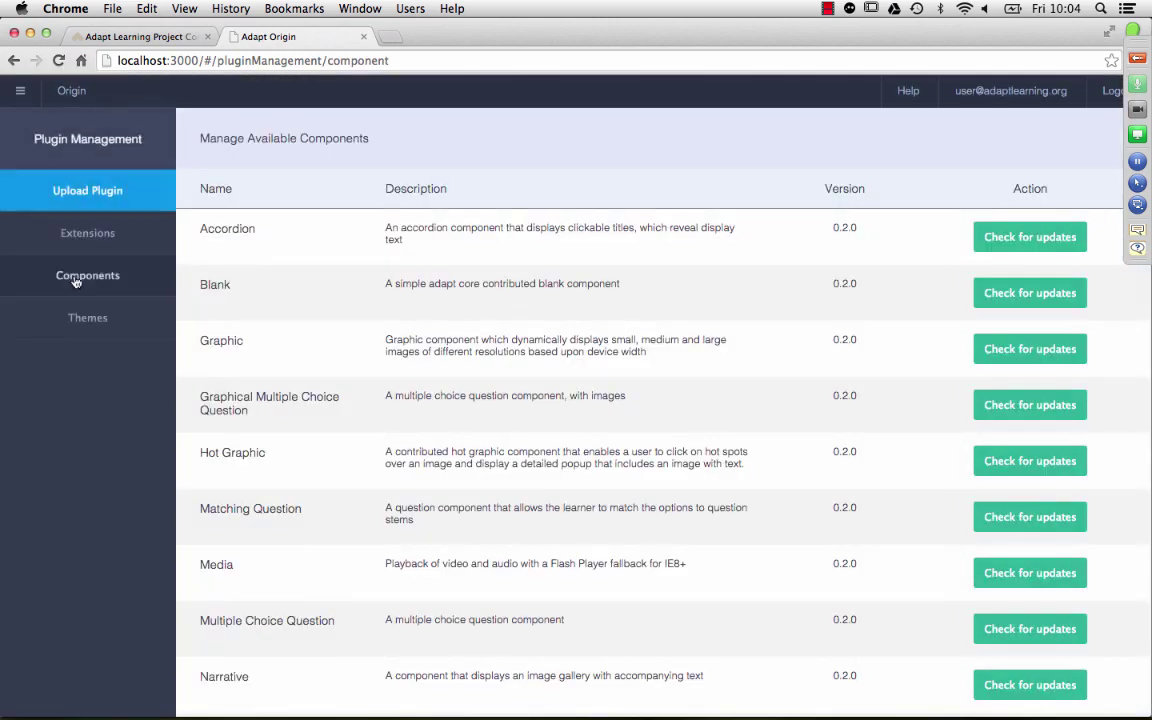
scroll(574, 325, "down", 5)
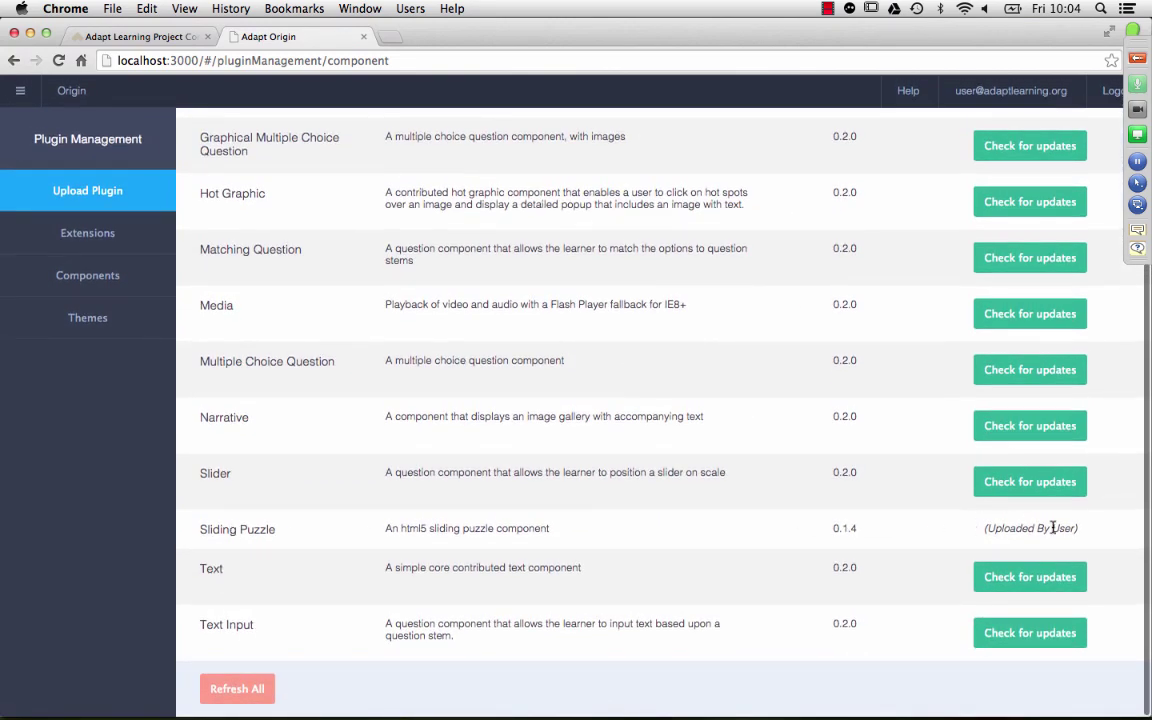
left_click(20, 90)
Step: From the dashboard, create the course 'My Course' with description 'My course description'
left_click(27, 134)
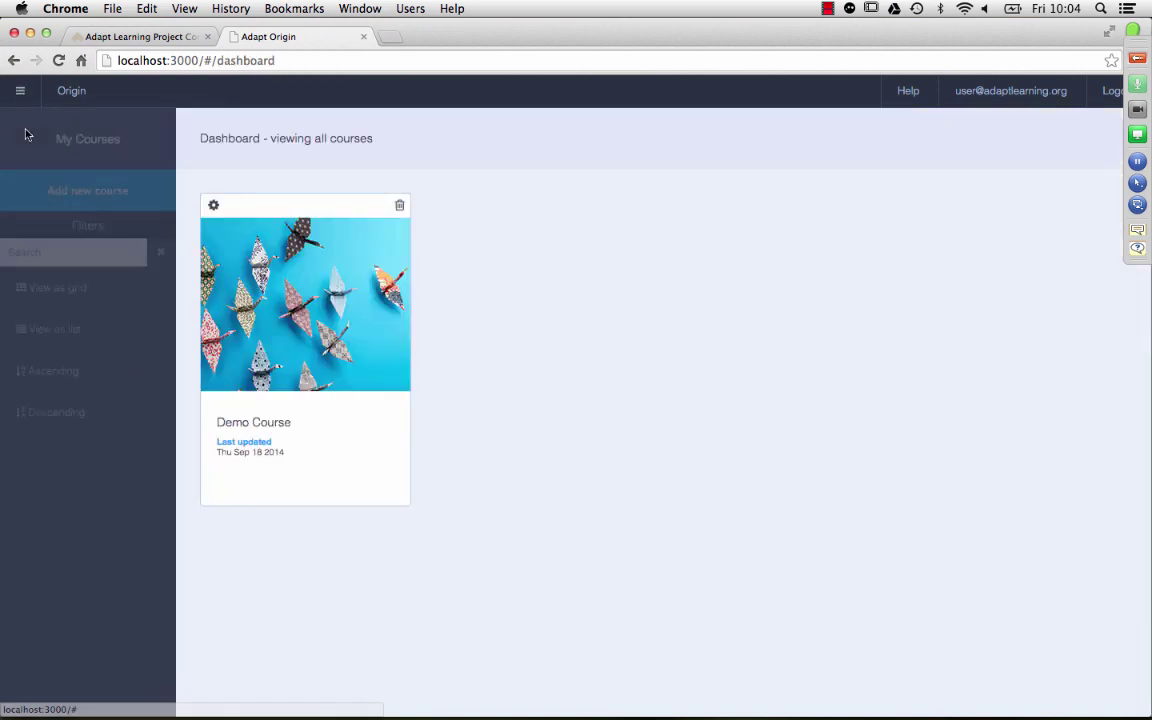
left_click(77, 192)
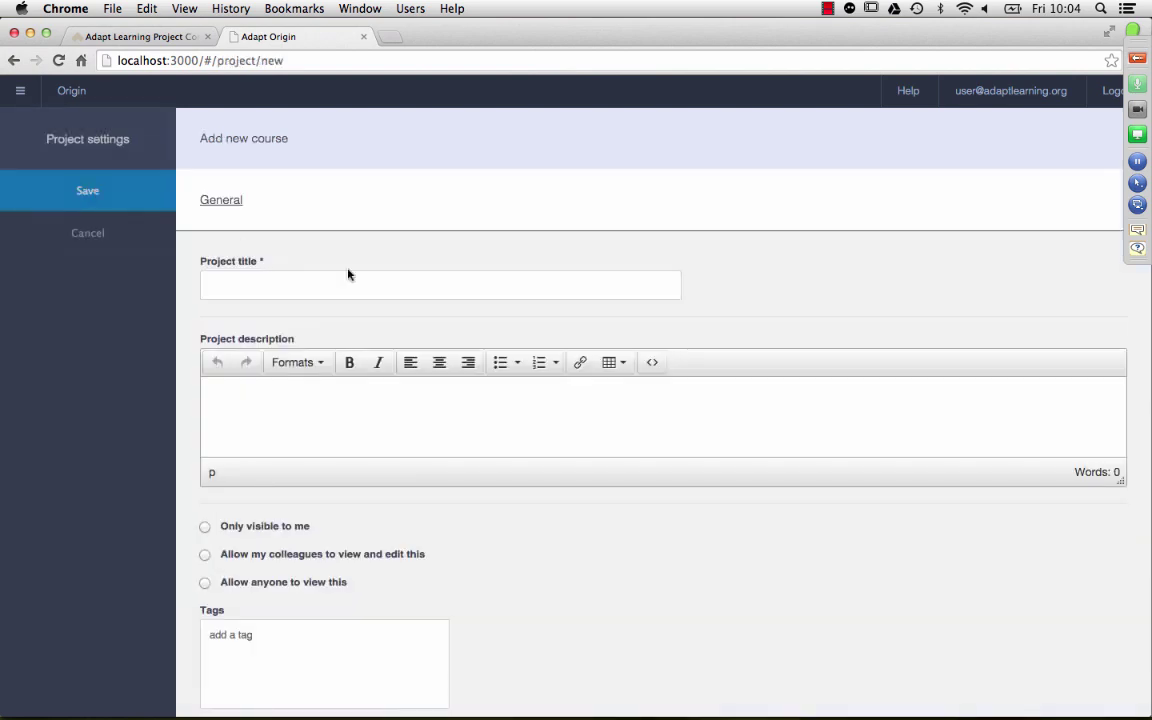
left_click(318, 286)
type("My Course")
key("Tab")
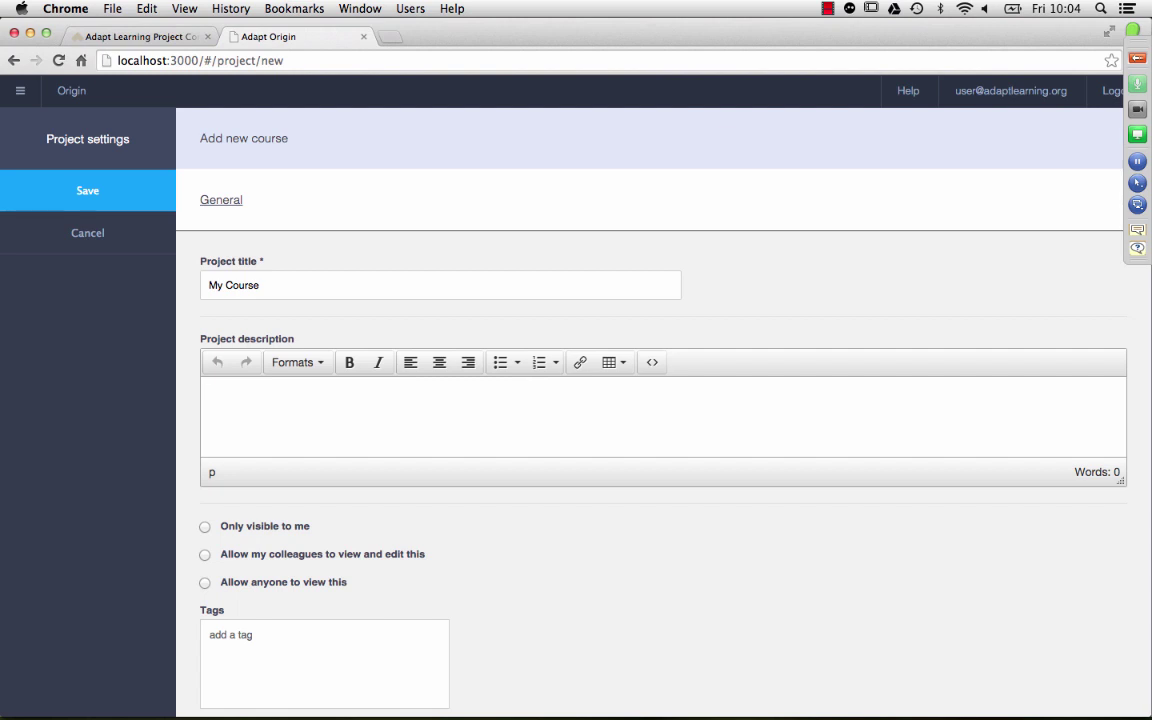
type("My course description")
left_click(77, 188)
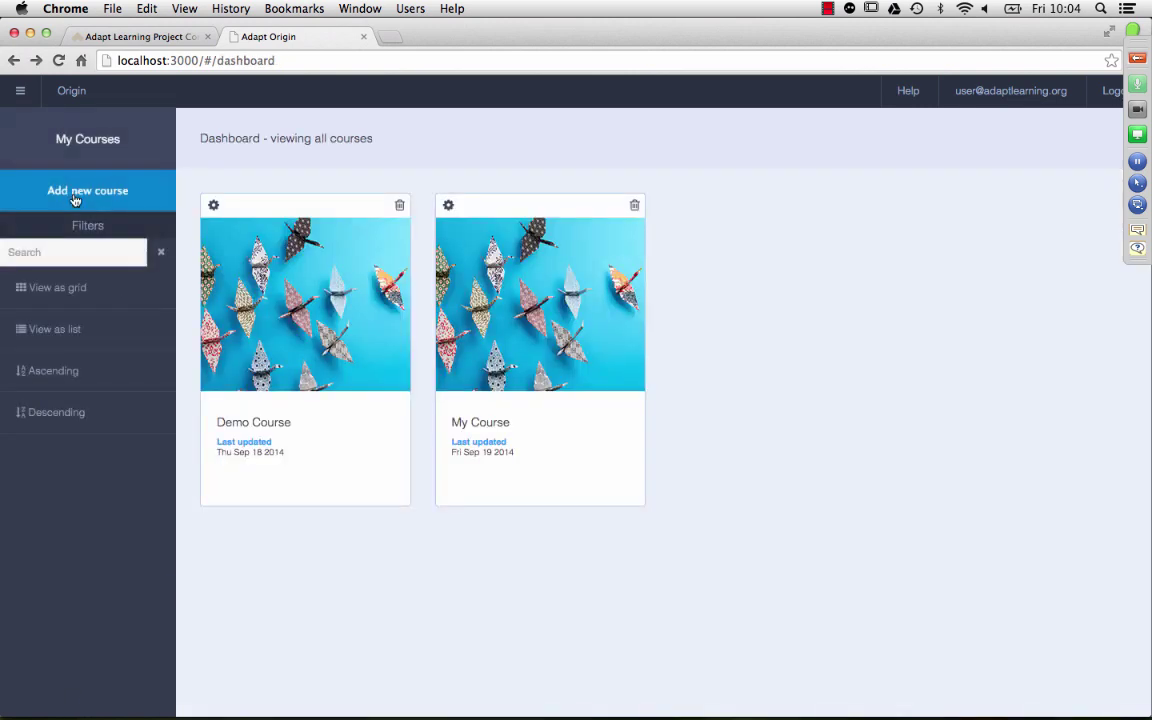
Step: In My Course, add a section, a top-level page, a page in the section, and a nested section with its own page
double_click(535, 290)
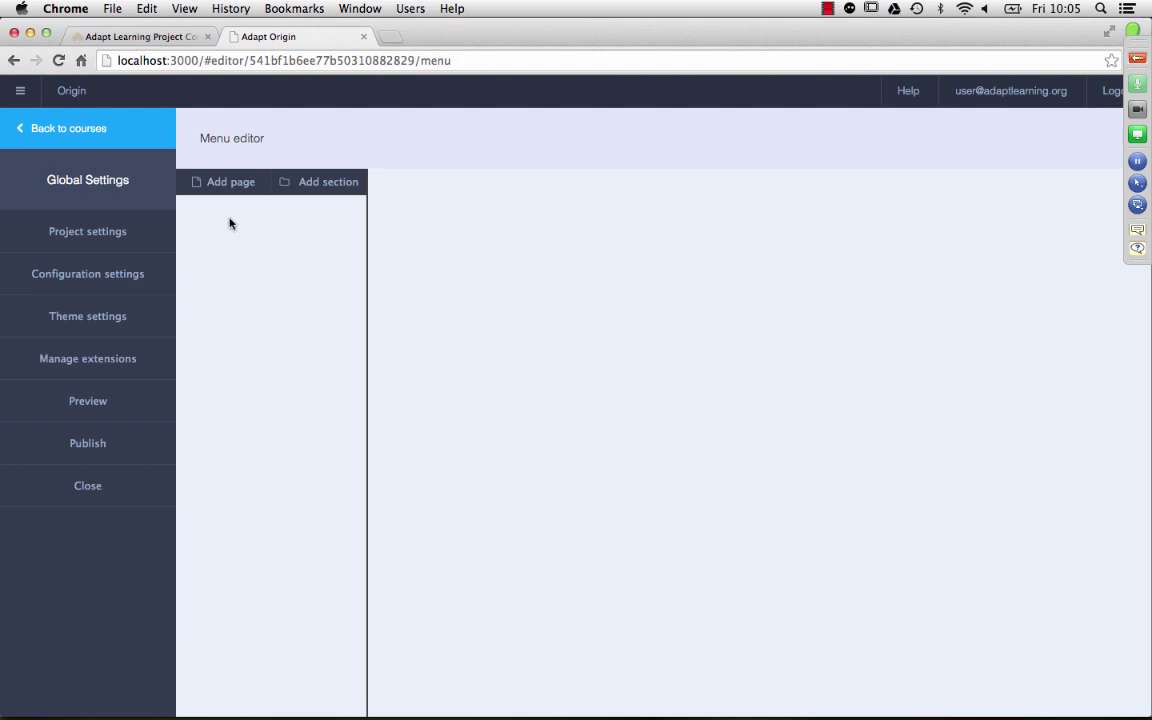
left_click(318, 184)
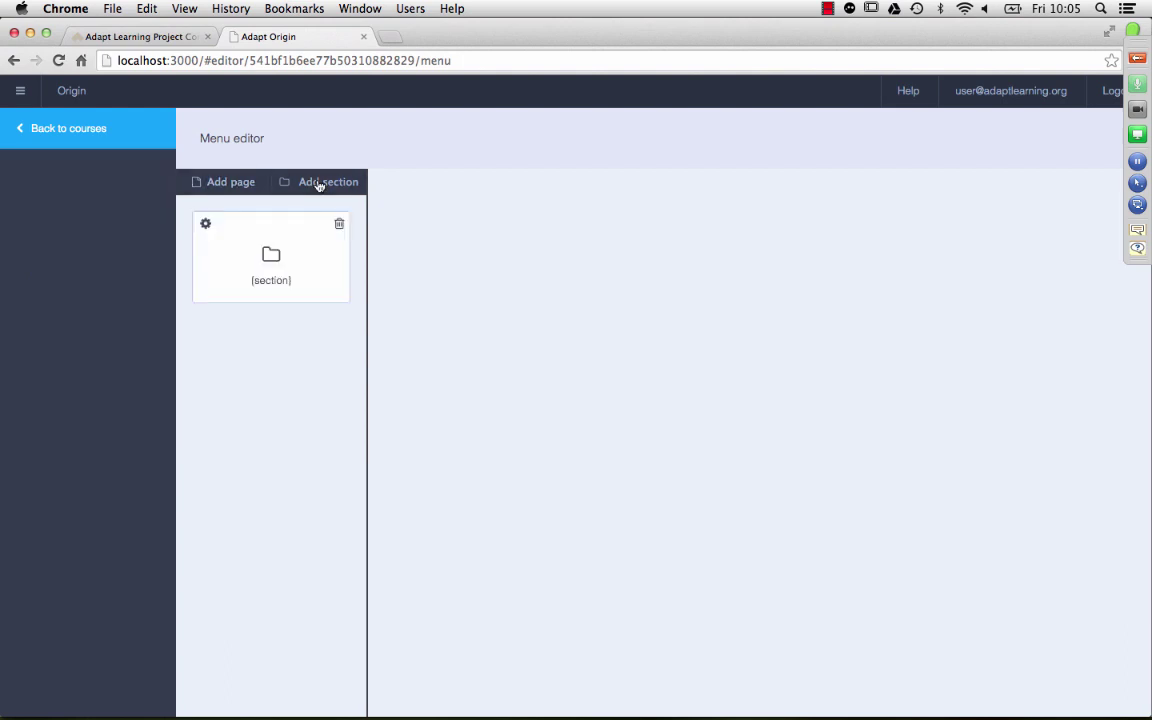
left_click(294, 257)
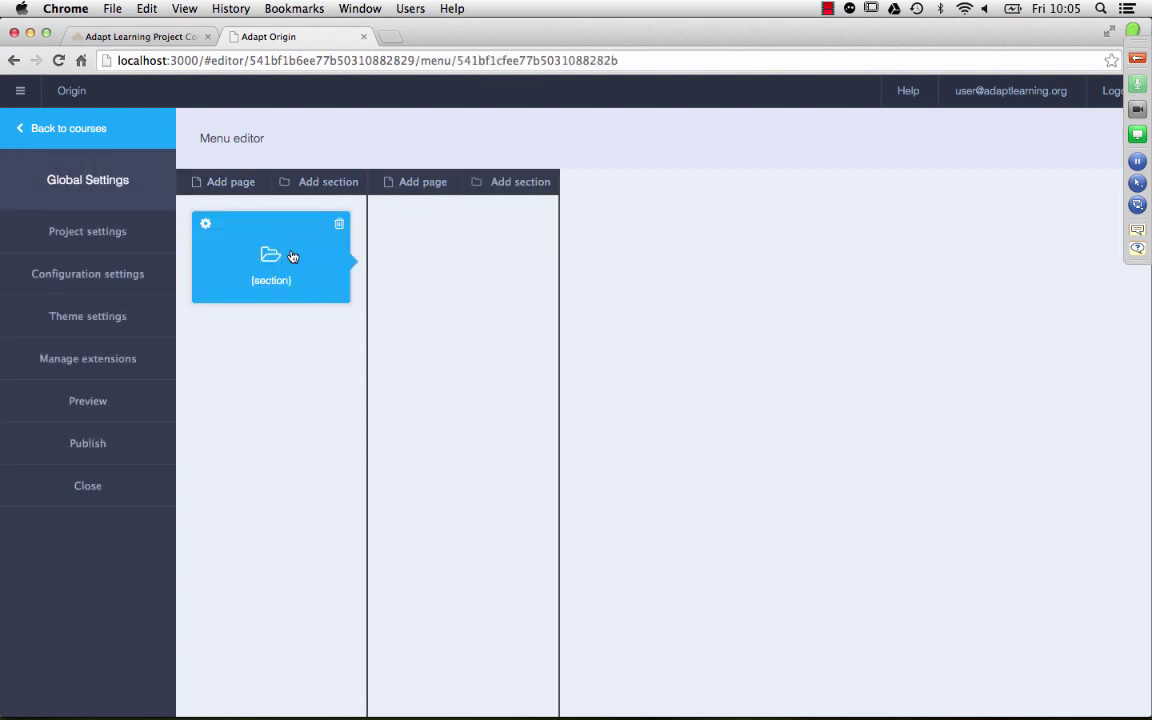
left_click(232, 184)
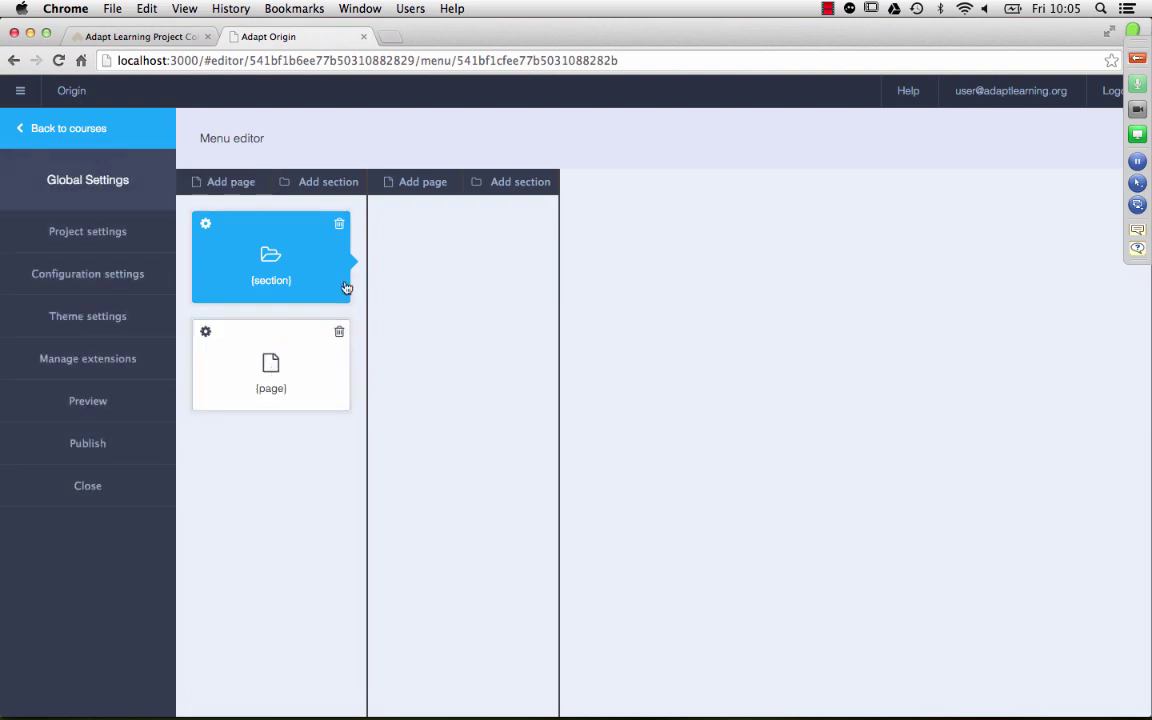
left_click(418, 188)
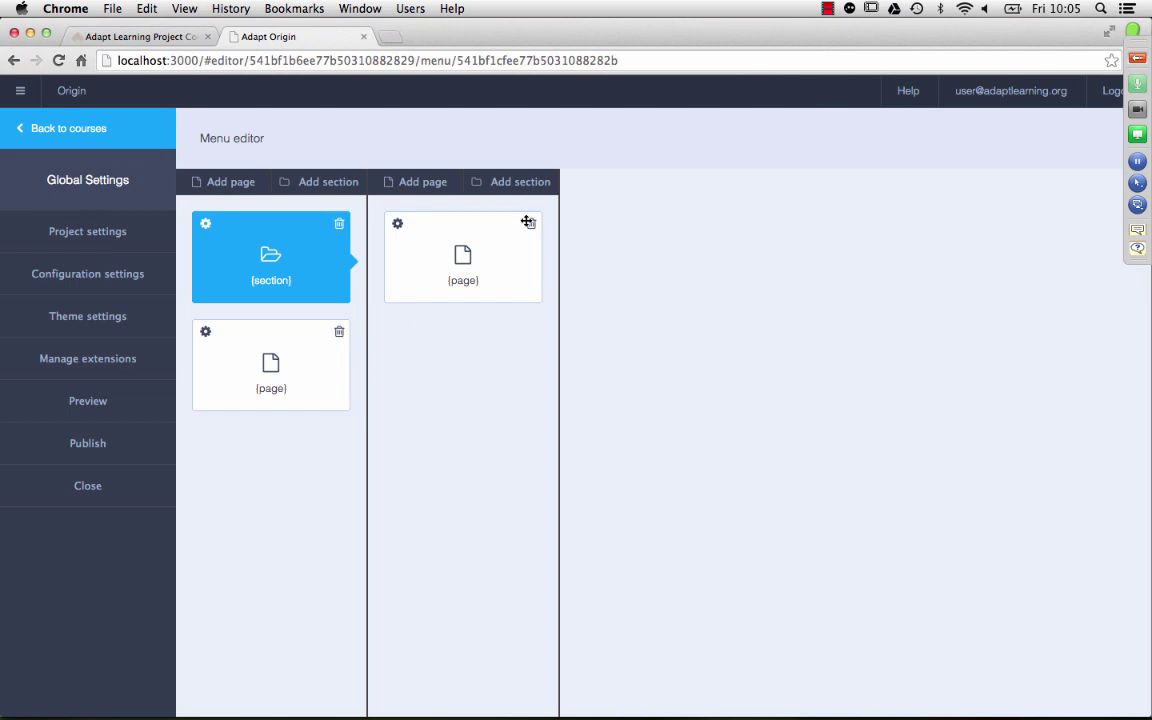
left_click(480, 257)
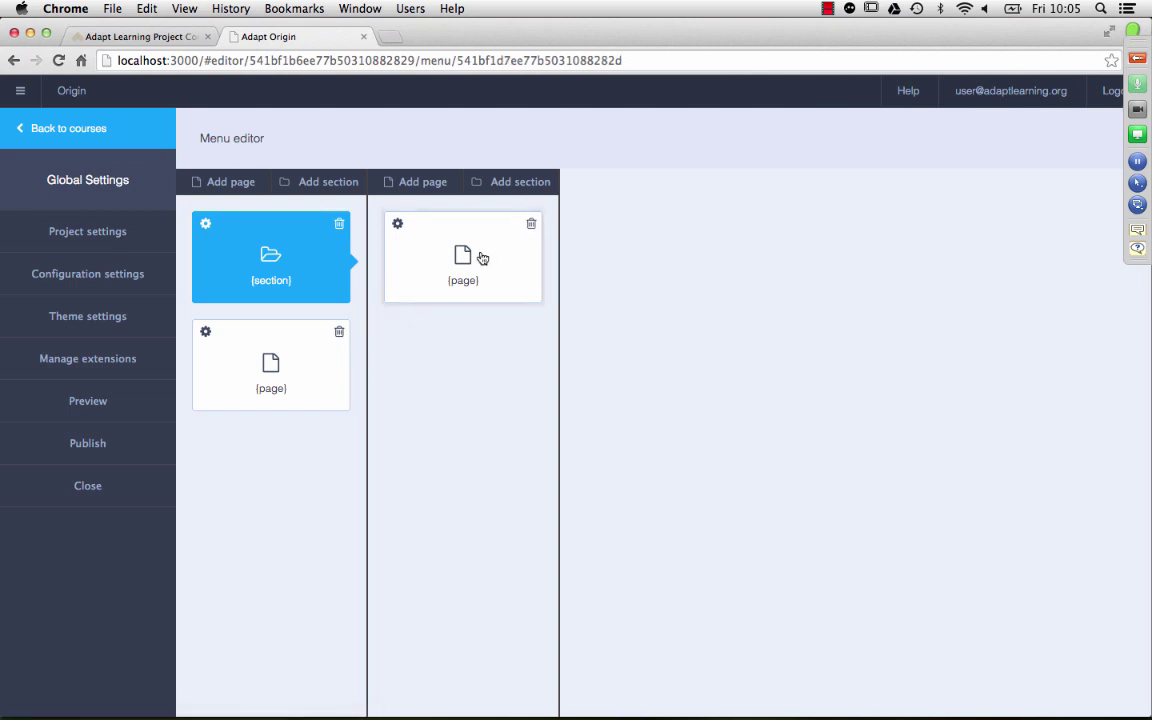
left_click(520, 190)
left_click(480, 384)
left_click(615, 190)
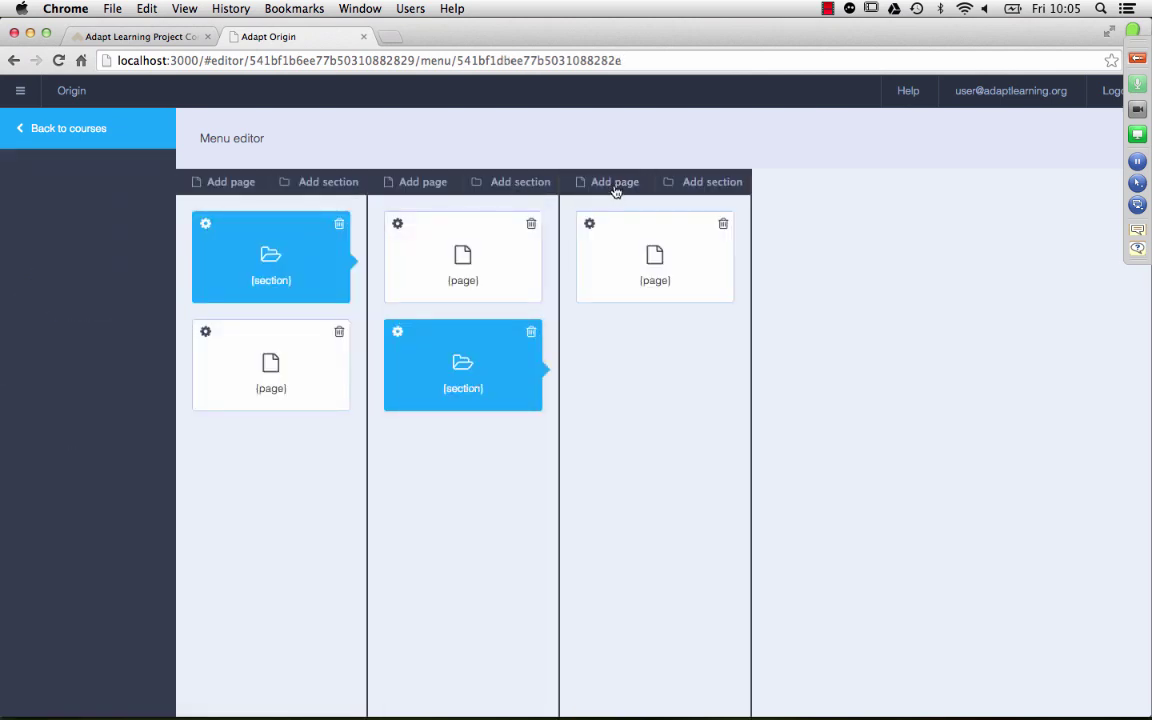
Step: Delete the nested page and section, then the section's page and the section itself
left_click(723, 225)
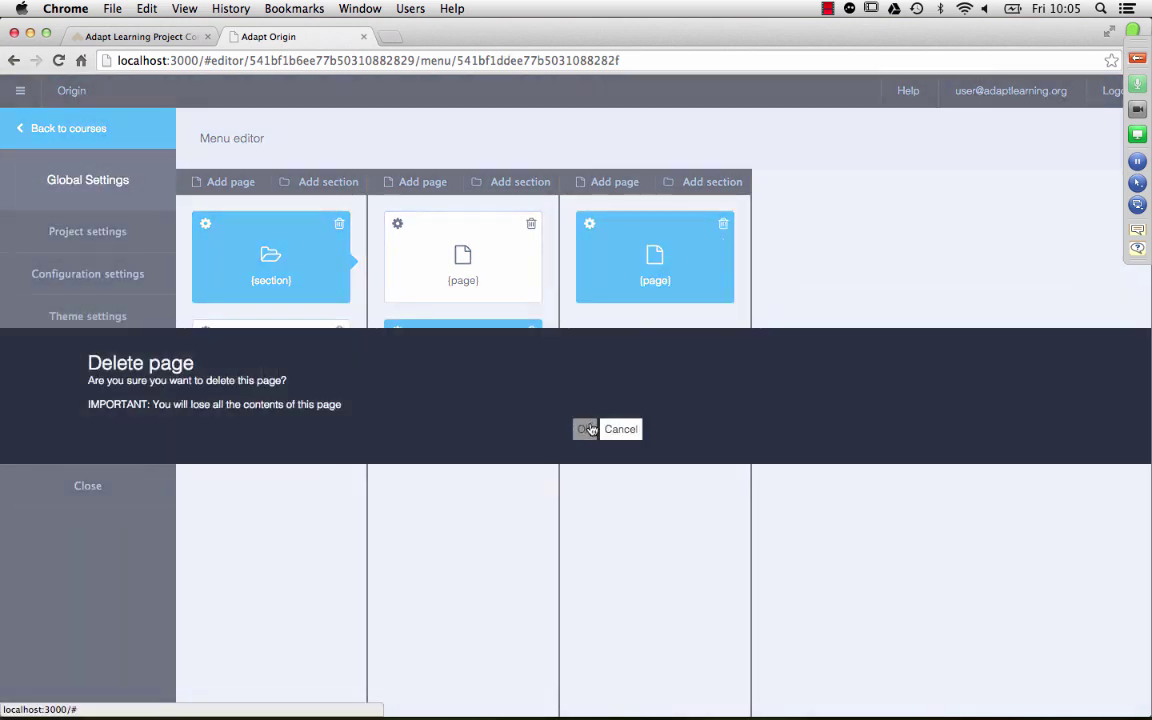
left_click(586, 429)
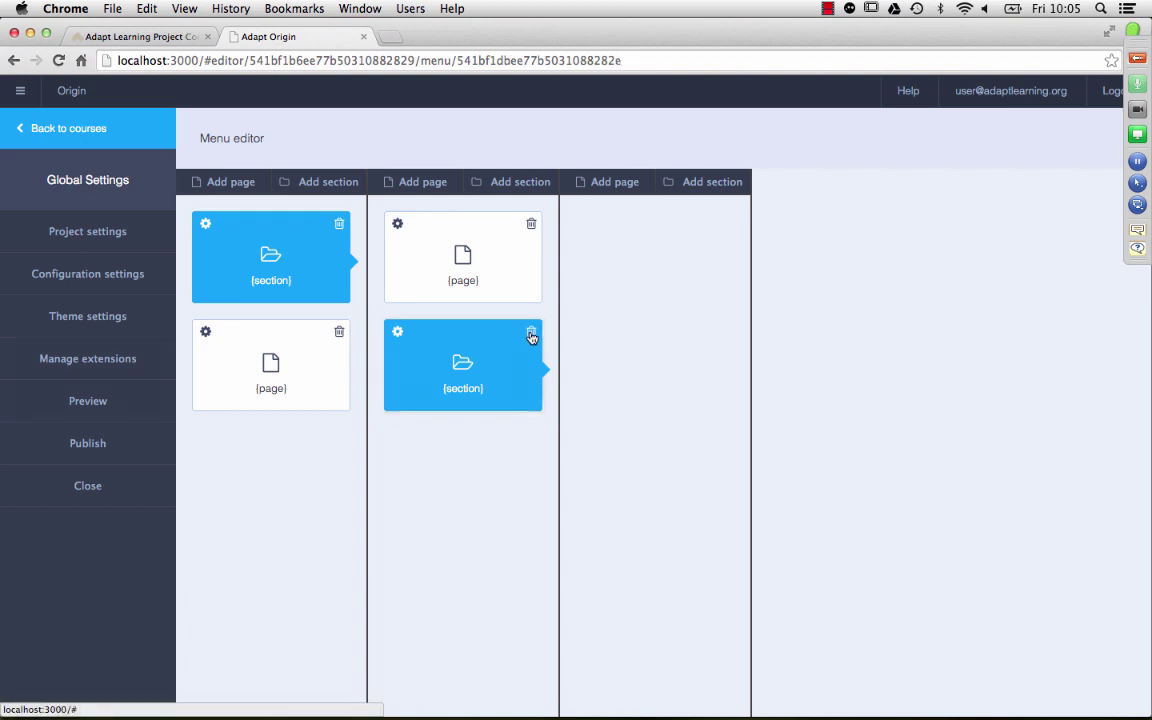
left_click(531, 337)
left_click(584, 427)
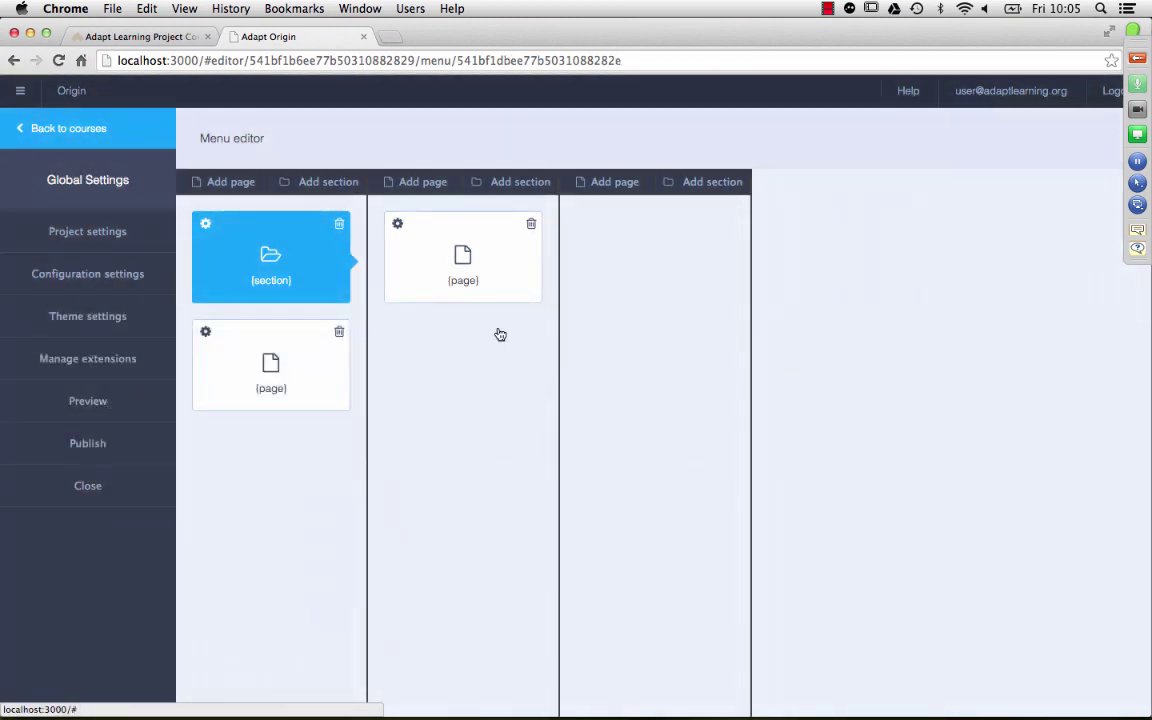
left_click(531, 224)
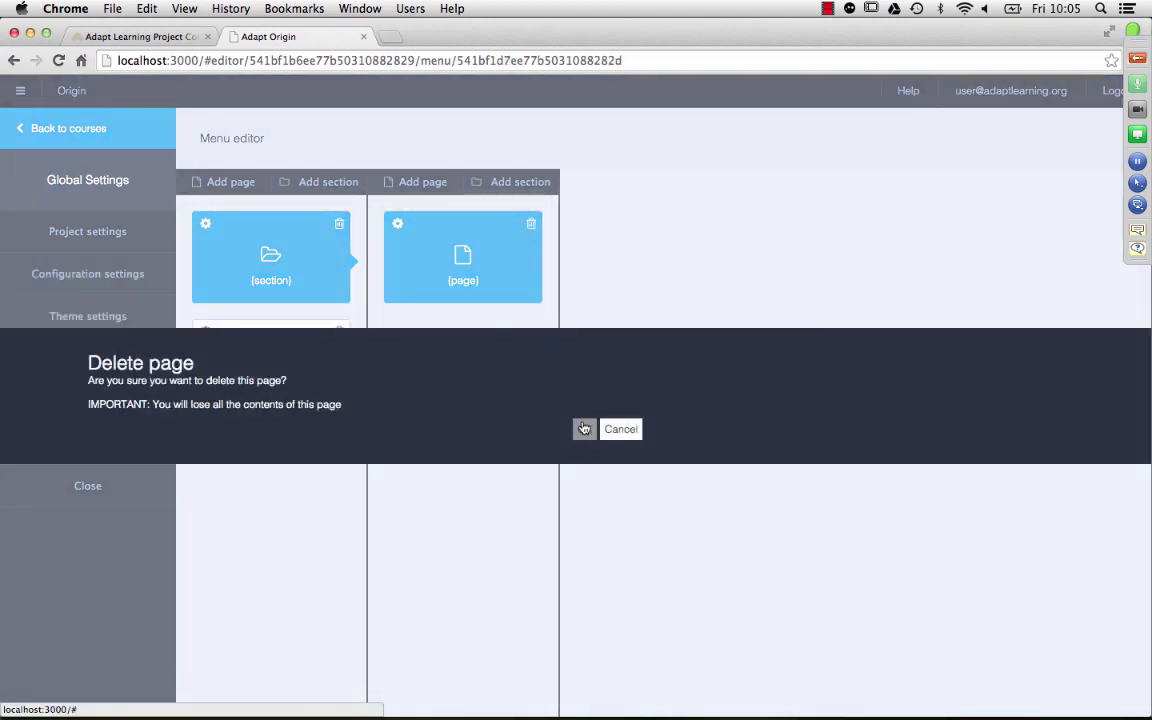
left_click(585, 429)
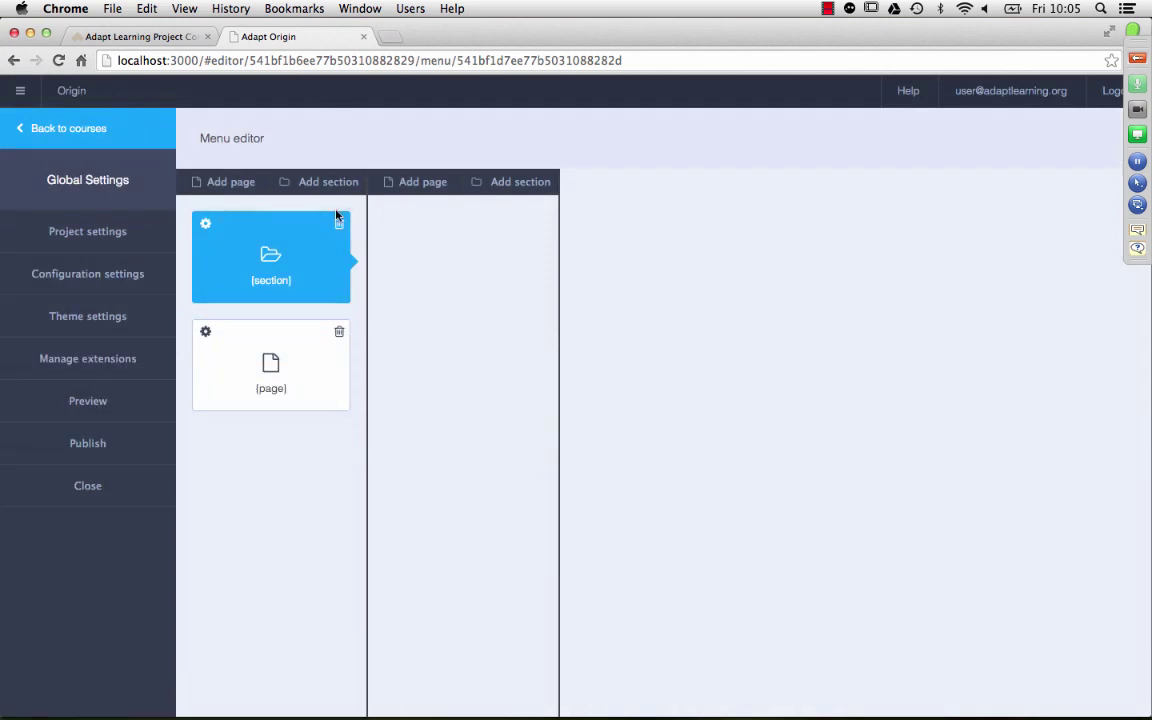
left_click(338, 222)
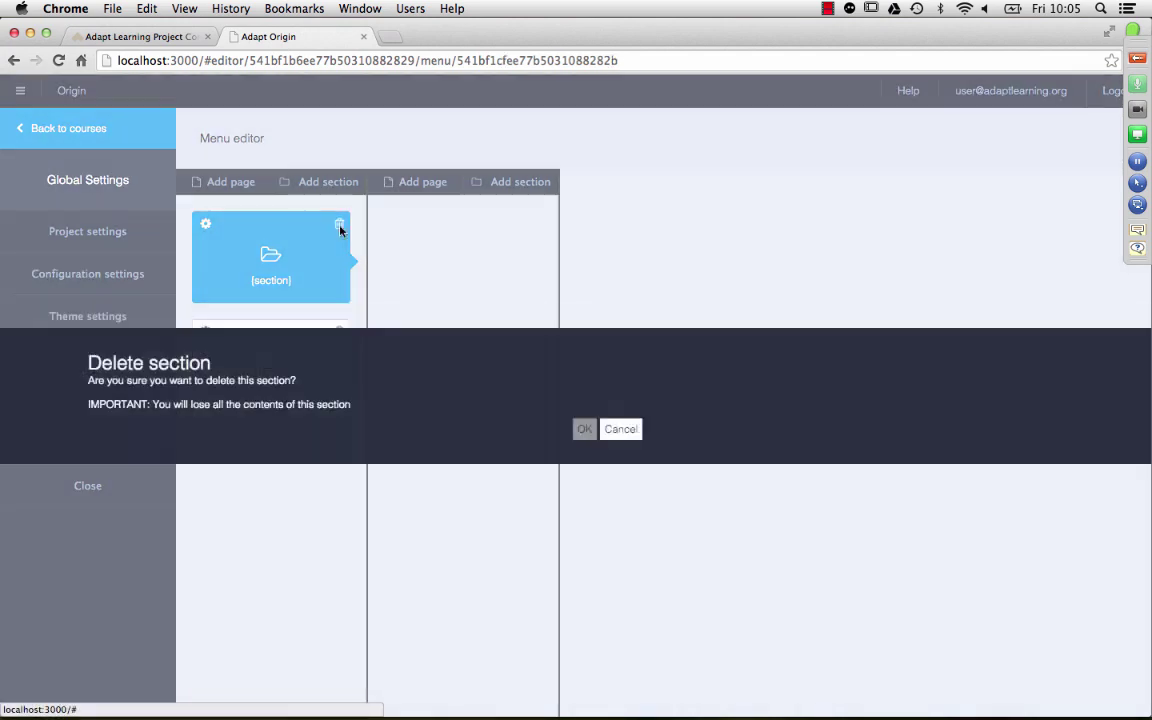
left_click(576, 428)
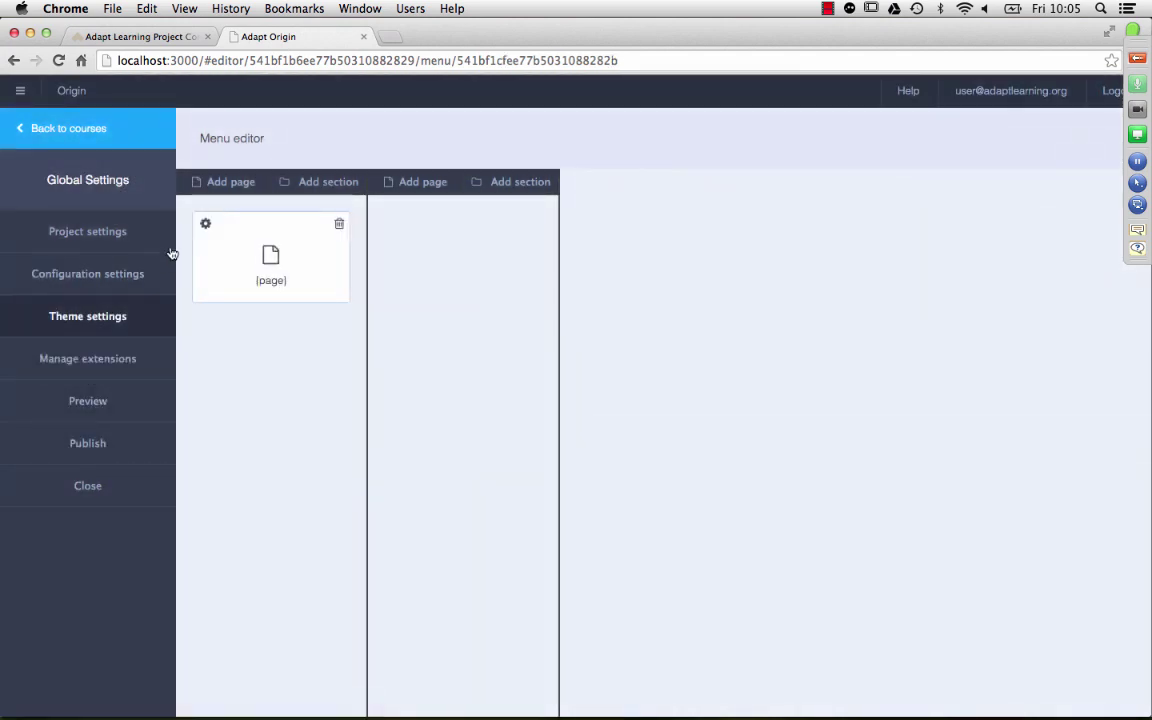
Step: Edit the remaining page's settings and retitle it My First Page
left_click(206, 226)
left_click(238, 226)
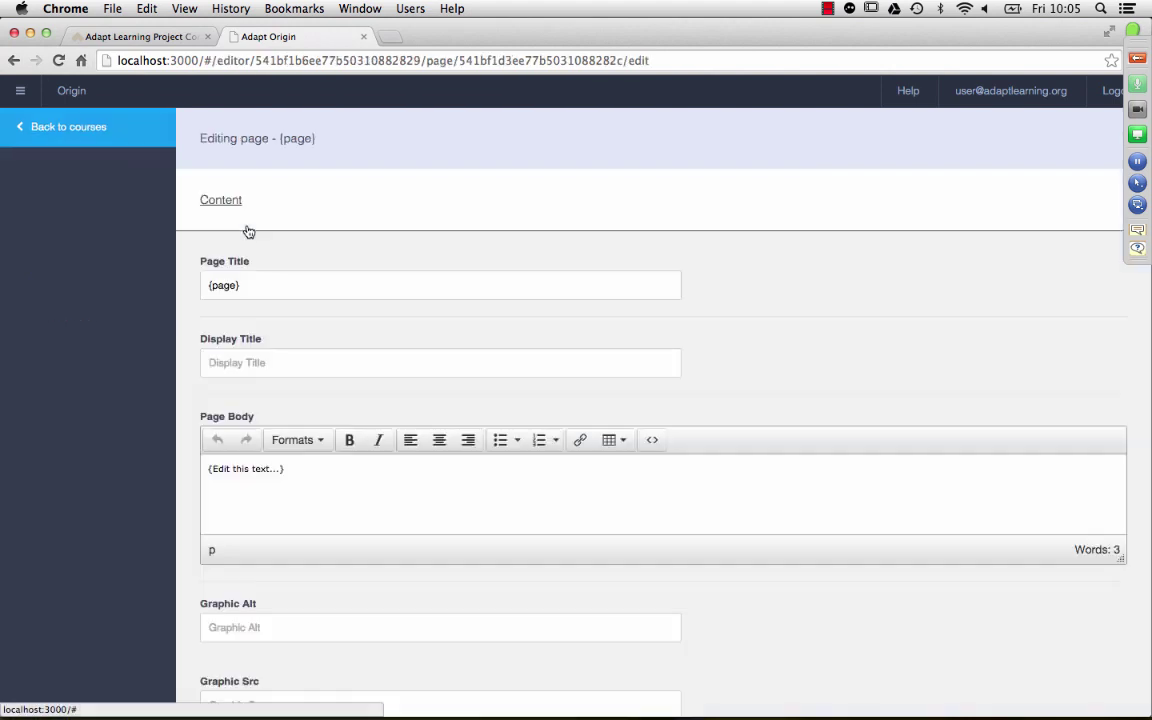
left_click(361, 282)
key("super+a")
type("My First")
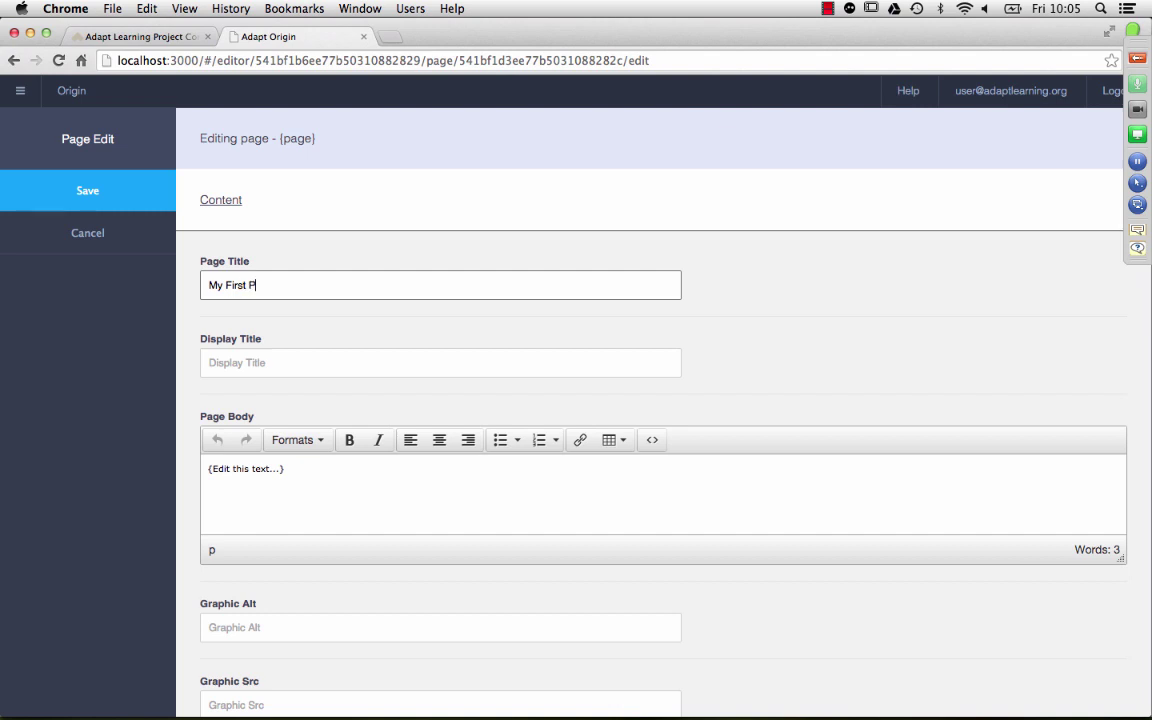
Step: Copy the title into Display Title and Page Body, then save the page
key("super+a")
key("super+c")
key("Tab")
key("super+v")
key("Tab")
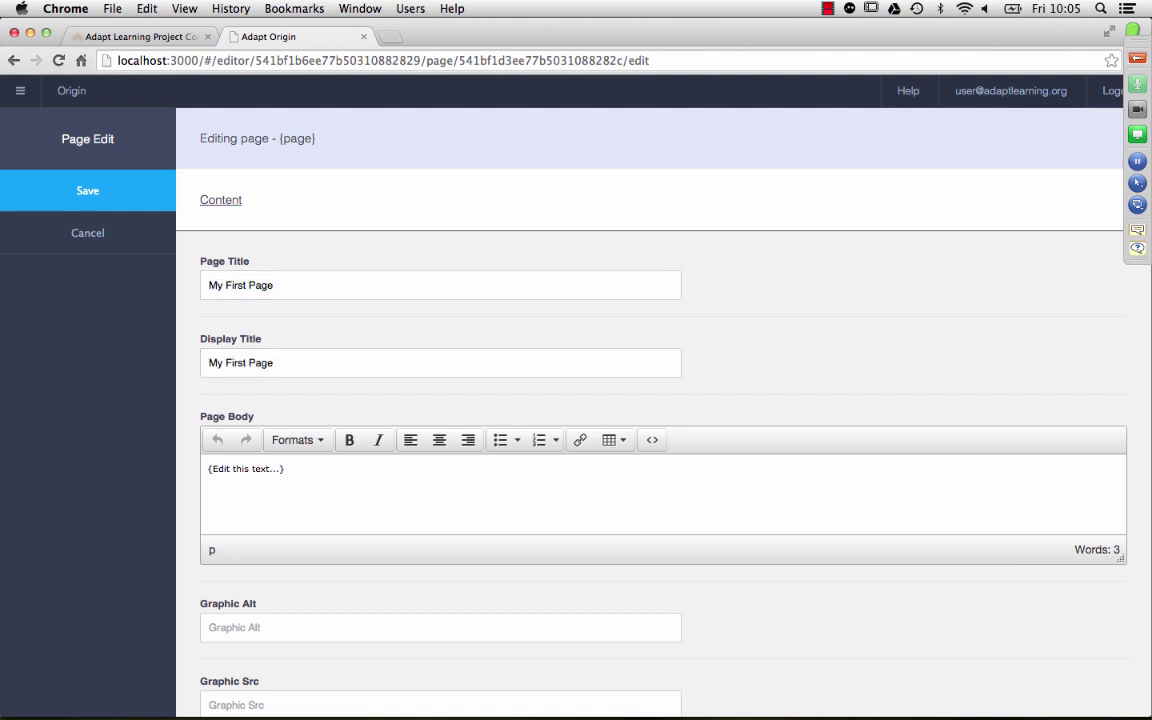
key("super+a")
key("super+v")
left_click(75, 198)
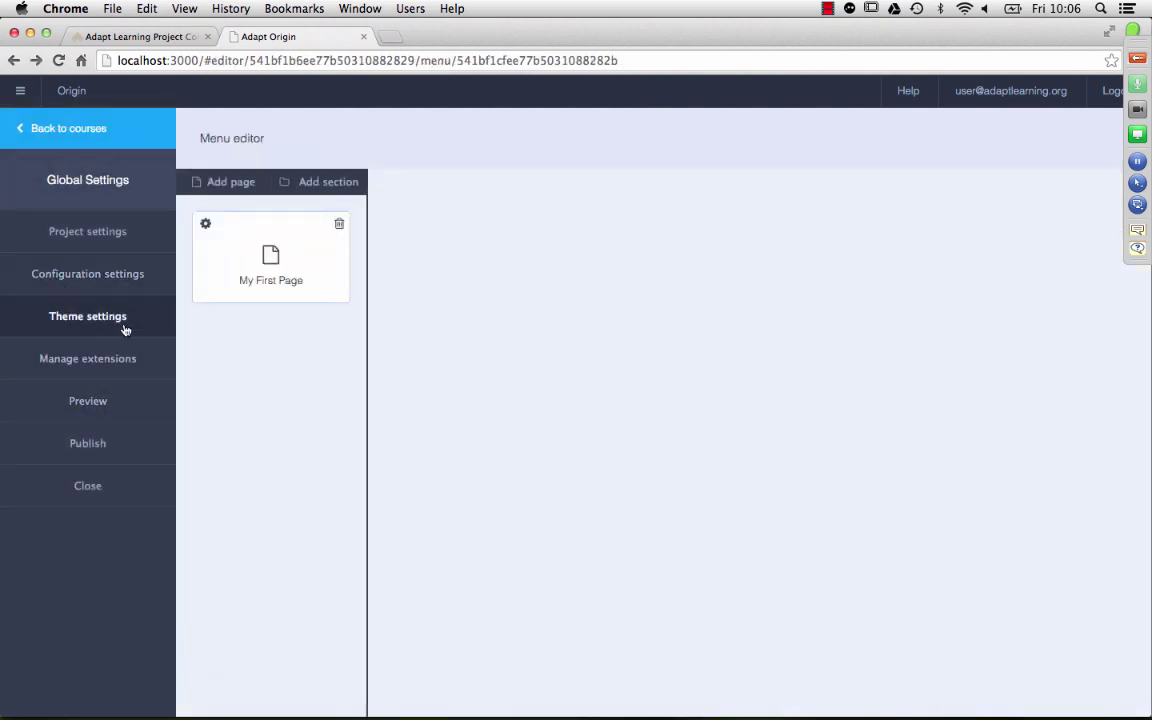
Step: Set the course theme to Vanilla and save it
left_click(115, 325)
left_click(332, 309)
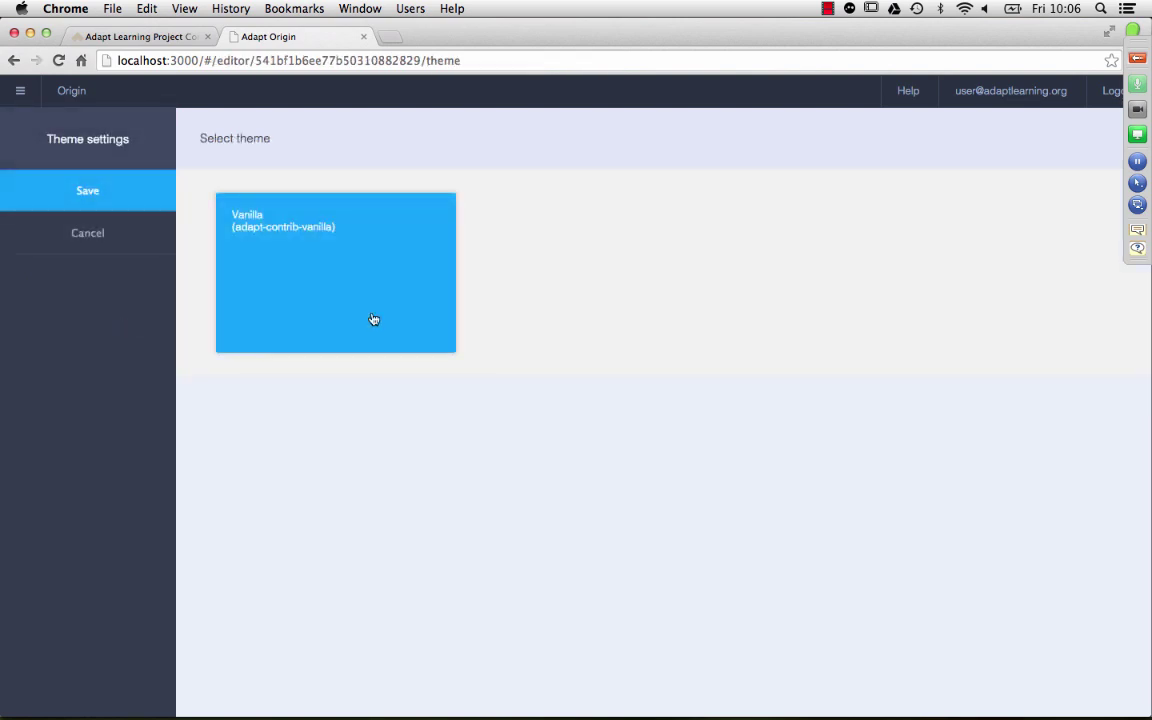
left_click(87, 190)
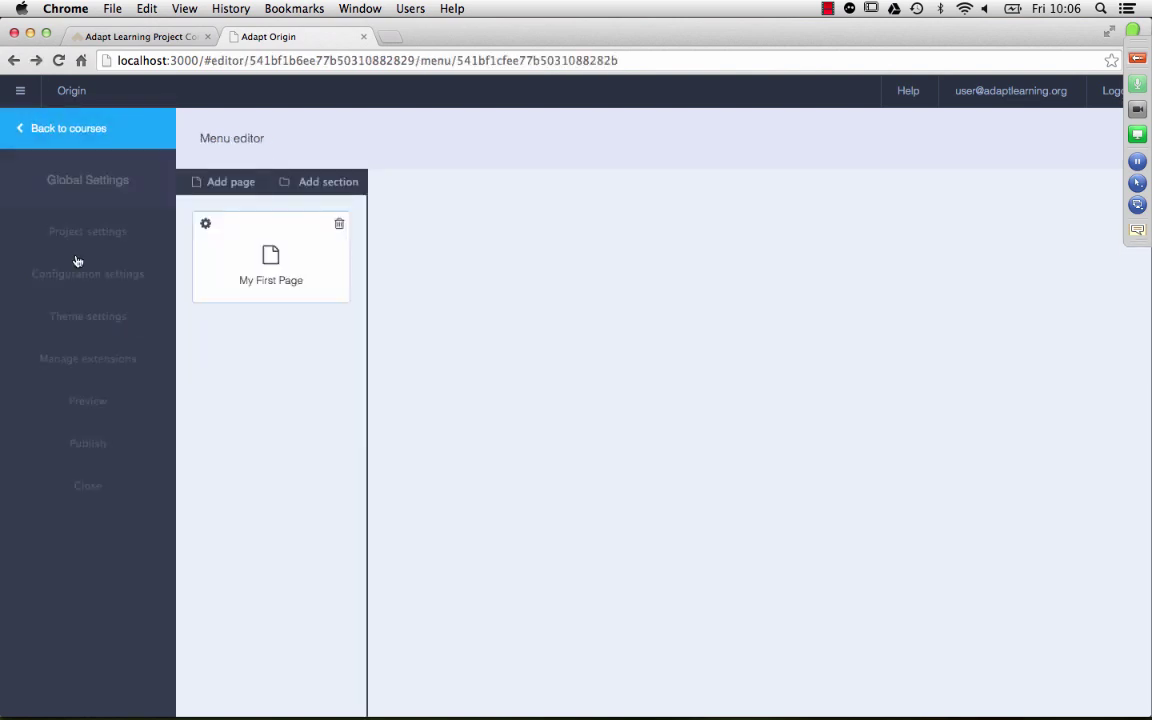
Step: On My First Page, add an article, a block and a full-width Text component
double_click(249, 251)
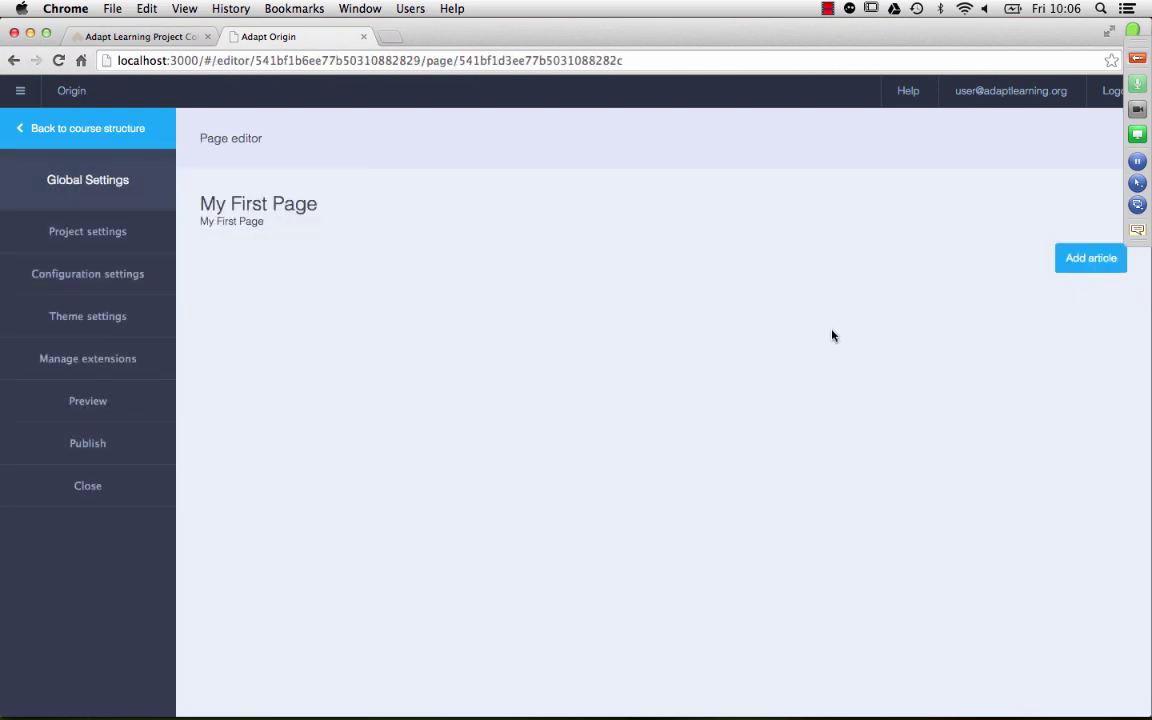
left_click(1081, 257)
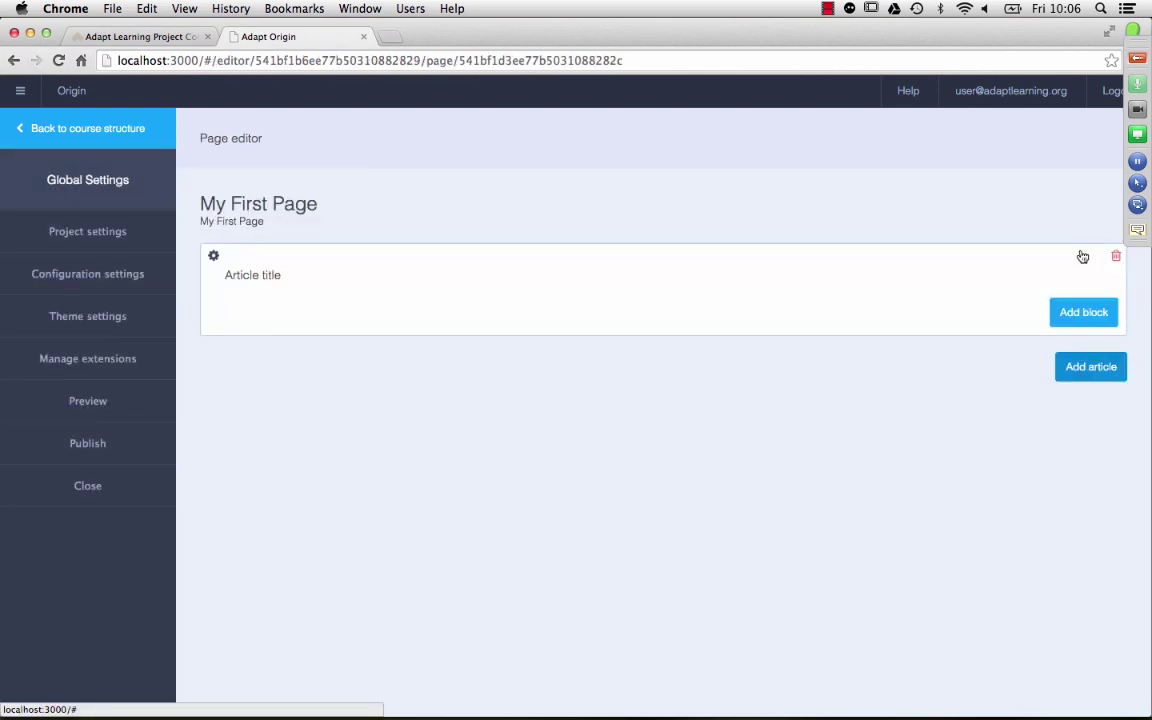
left_click(1077, 318)
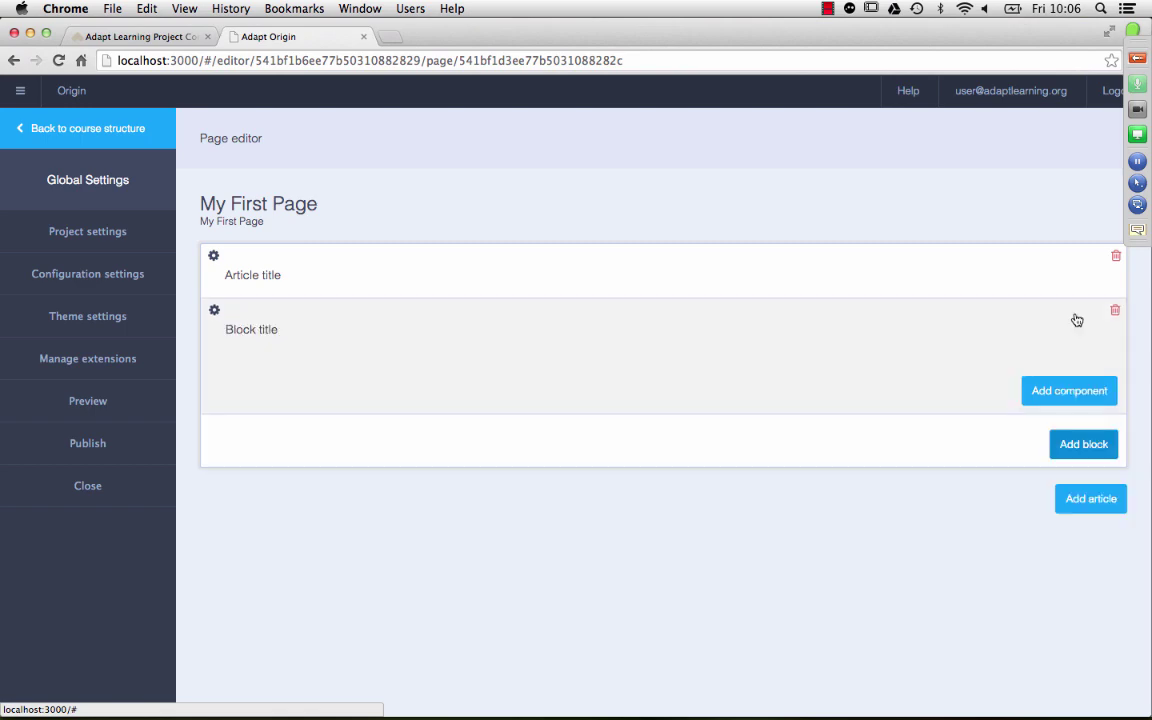
left_click(1090, 391)
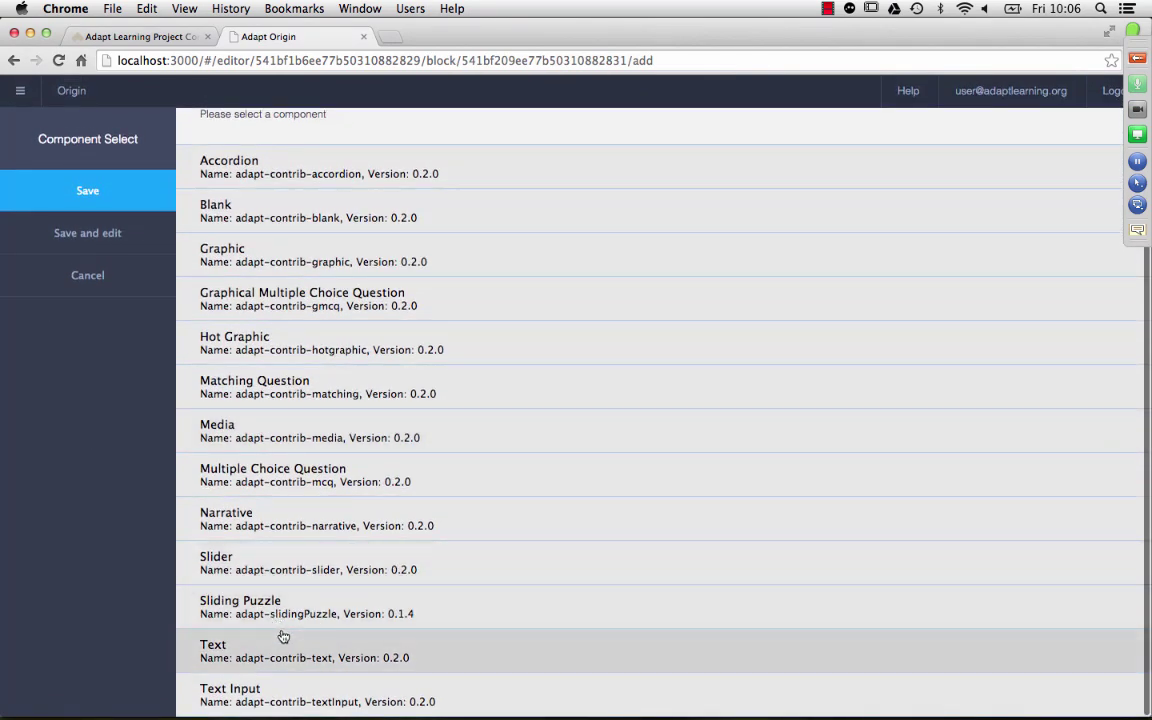
left_click(214, 640)
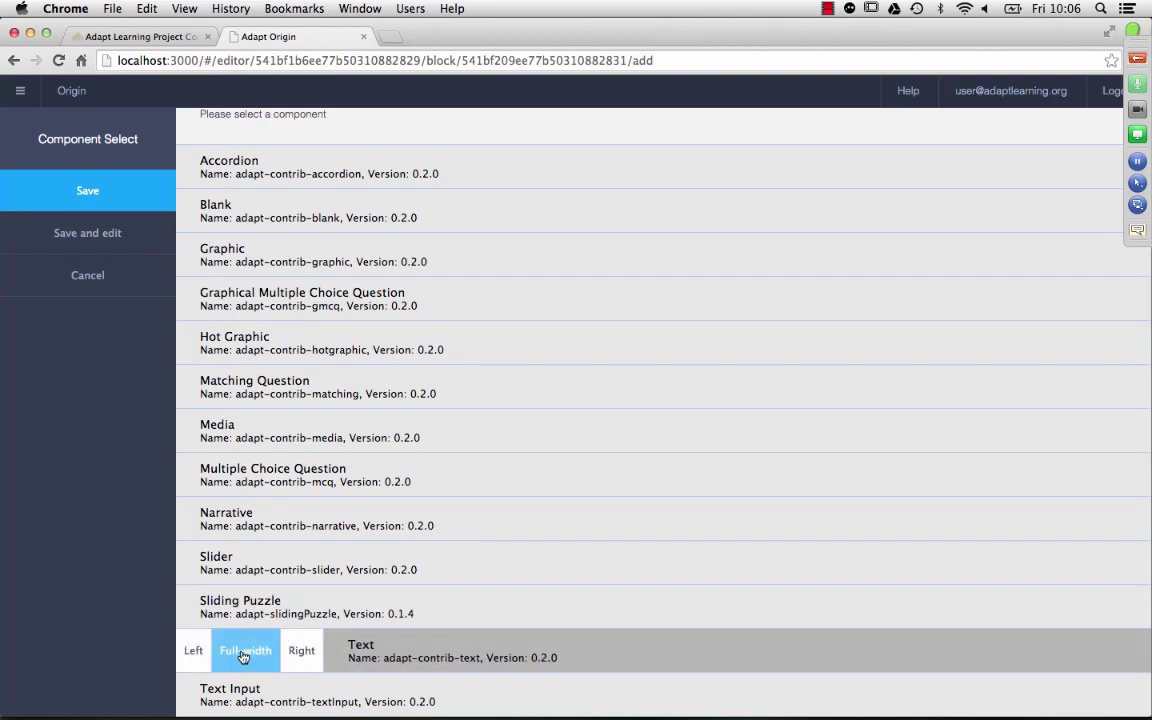
left_click(218, 652)
Step: Title the Text component 'My First Text Block' and use the same display title
left_click(88, 232)
left_click(319, 285)
key("super+a")
type("M")
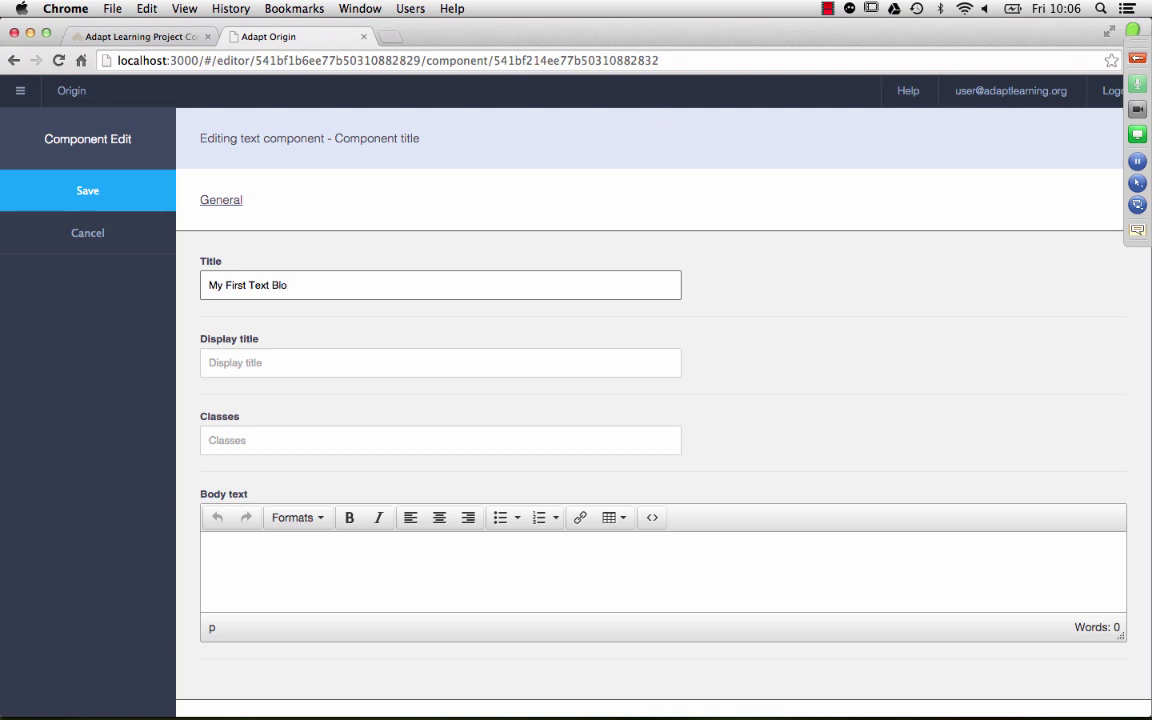
type("y First Text Block")
key("super+a")
left_click(240, 362)
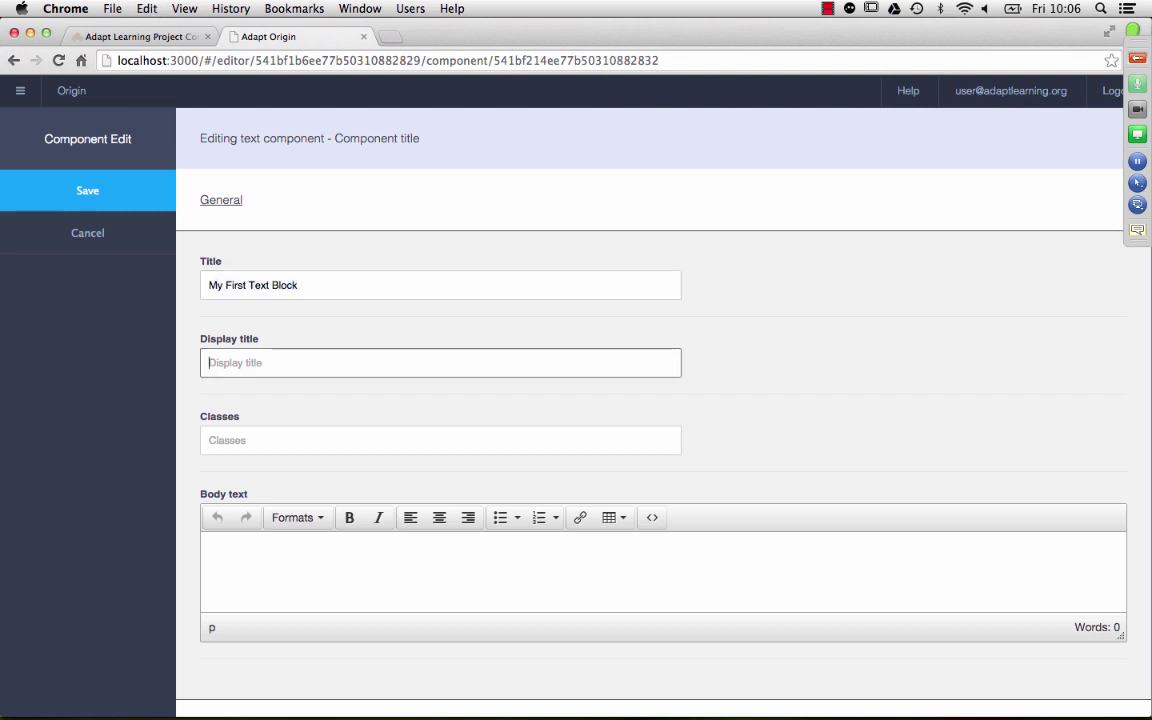
key("super+v")
key("Tab")
key("Tab")
Step: Write body text 'This is a rich text componen', bold 'I can have bold text' and italic 'italic'
type("This is a ")
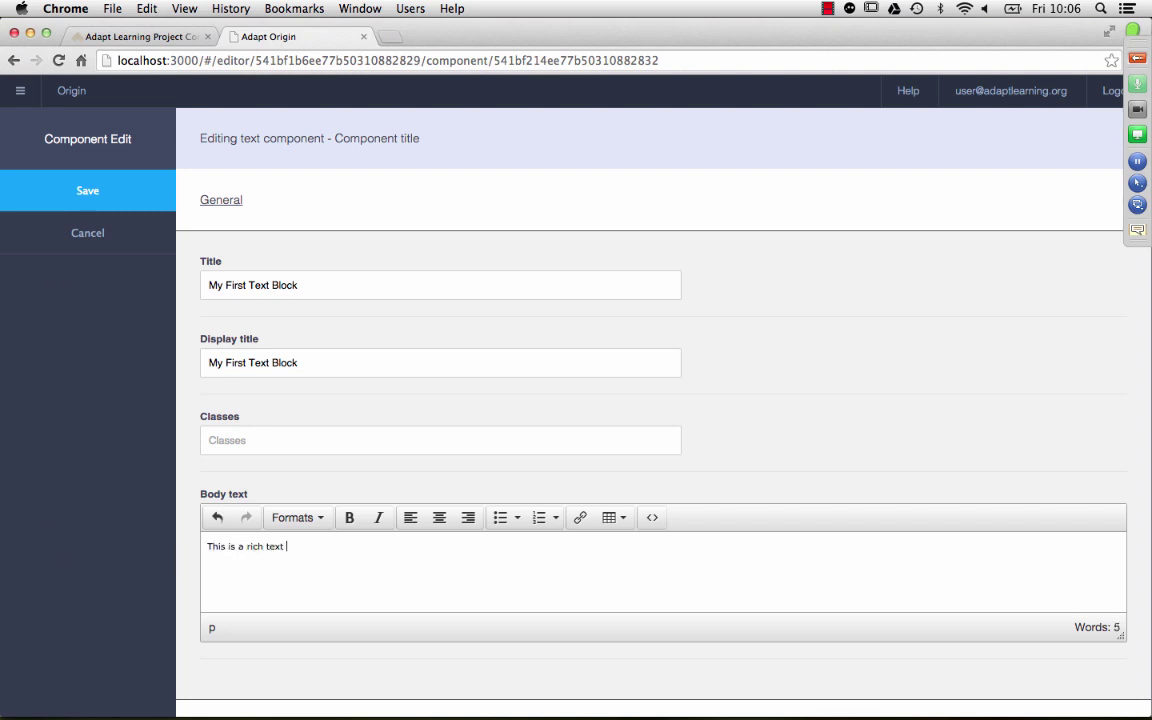
type("rich text componen")
left_click(349, 517)
key("Return")
type("I can have bold text")
key("Return")
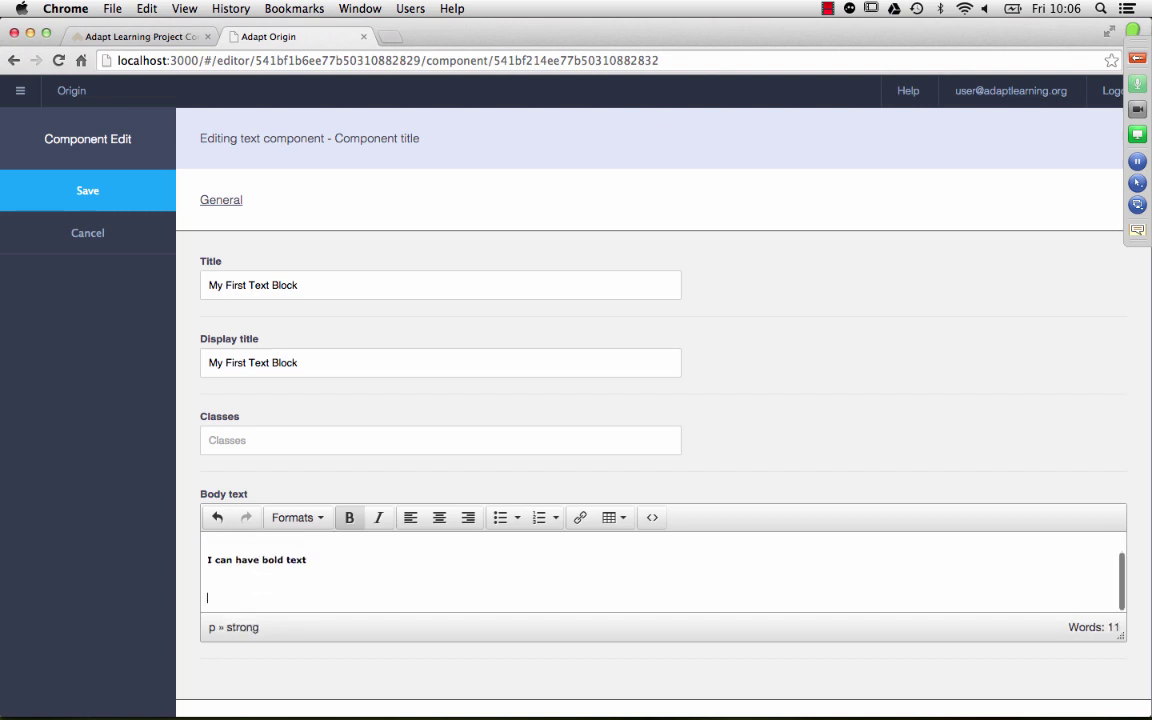
left_click(345, 517)
left_click(378, 518)
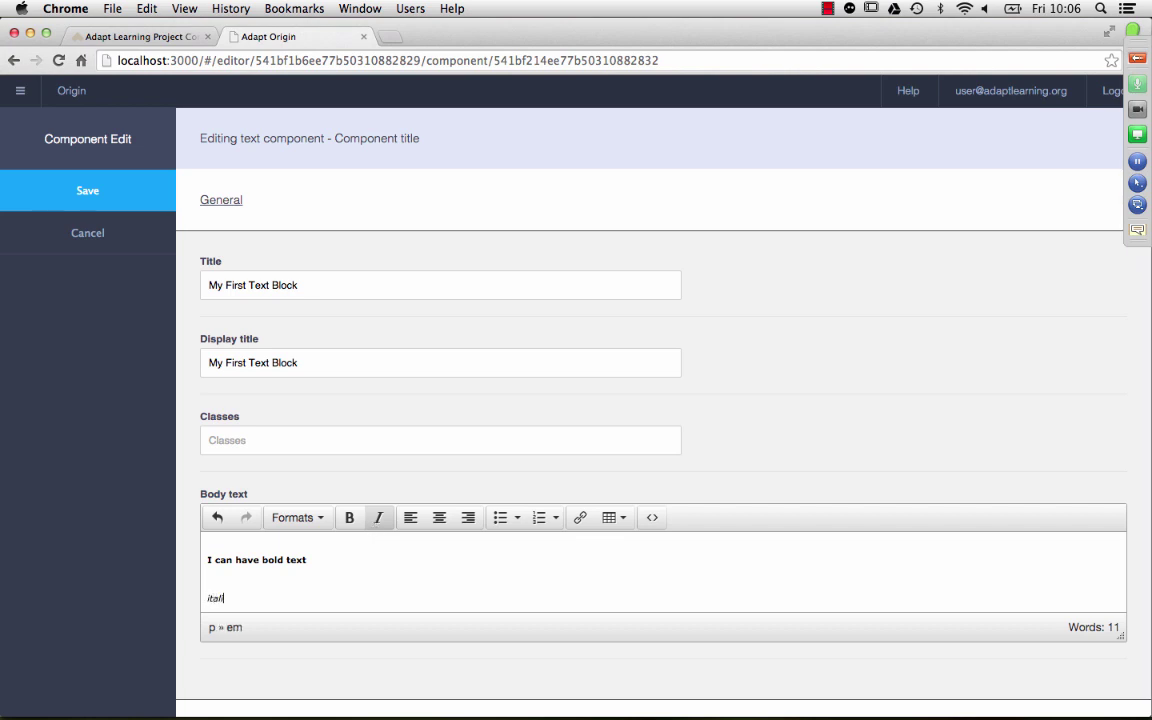
type("italic")
key("Return")
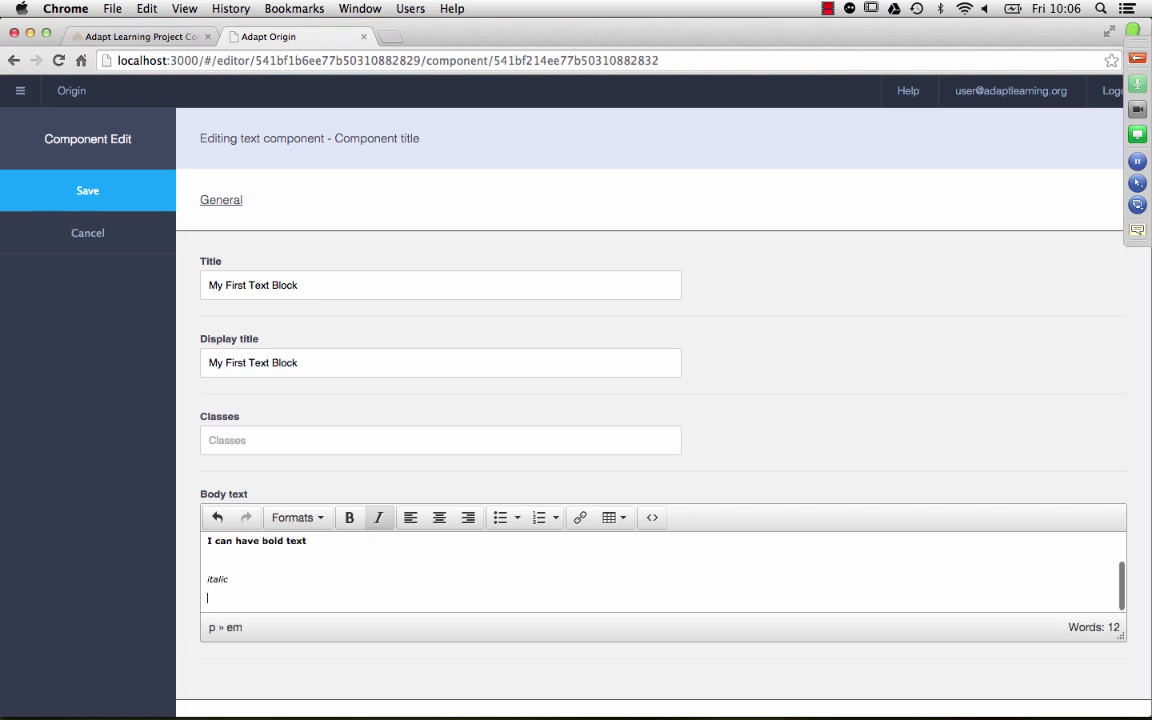
left_click(378, 517)
Step: Add bullets 'point 1', 'point 2' and 'point', then save the component
left_click(496, 518)
type("point 1")
key("Return")
type("point")
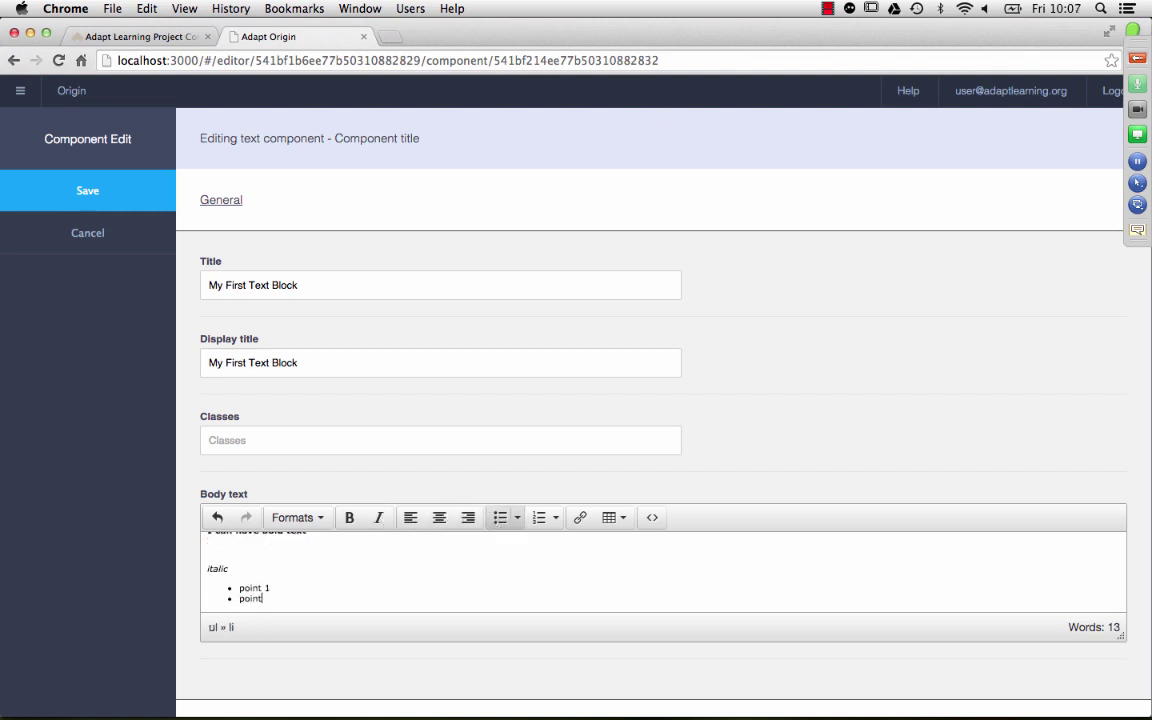
type(" 2")
key("Return")
type("point 3")
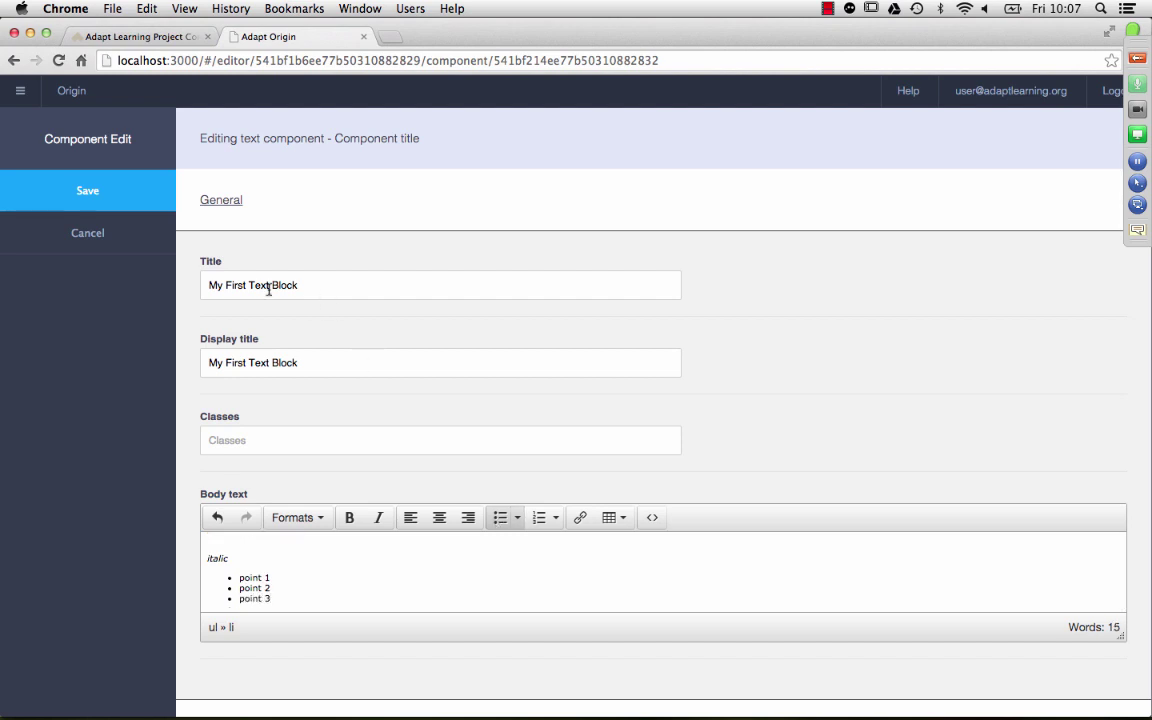
left_click(70, 205)
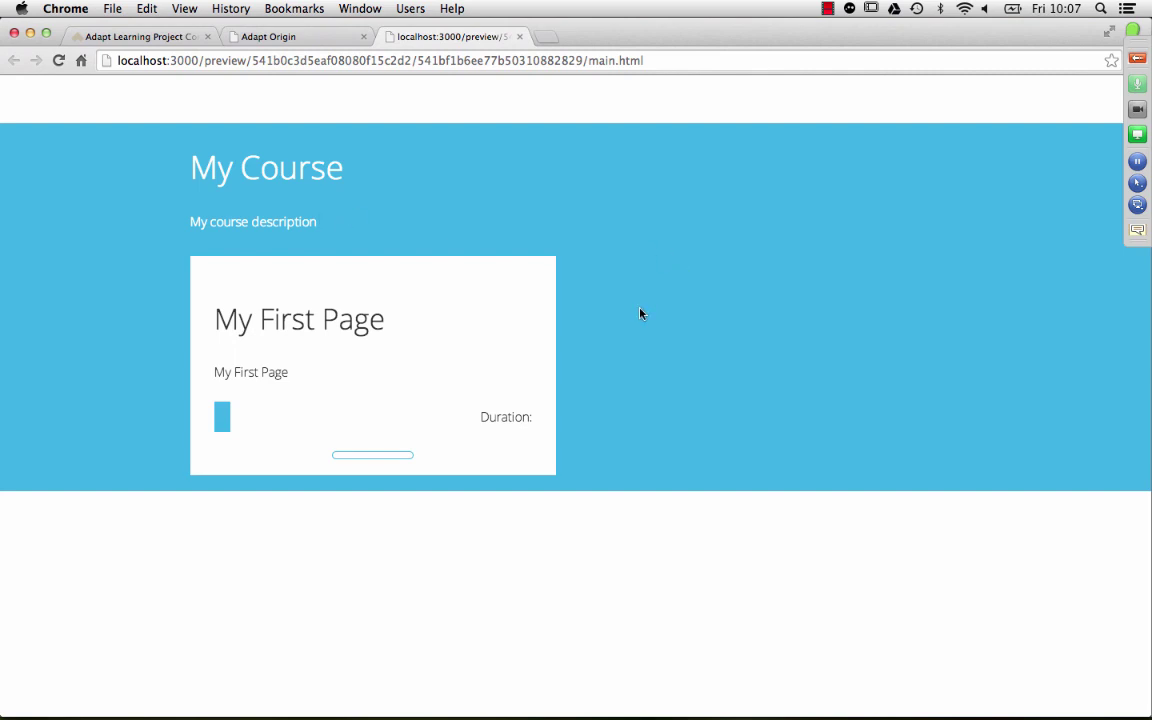
Step: Open My First Page in the preview and narrow the window to check how it reflows
left_click(223, 420)
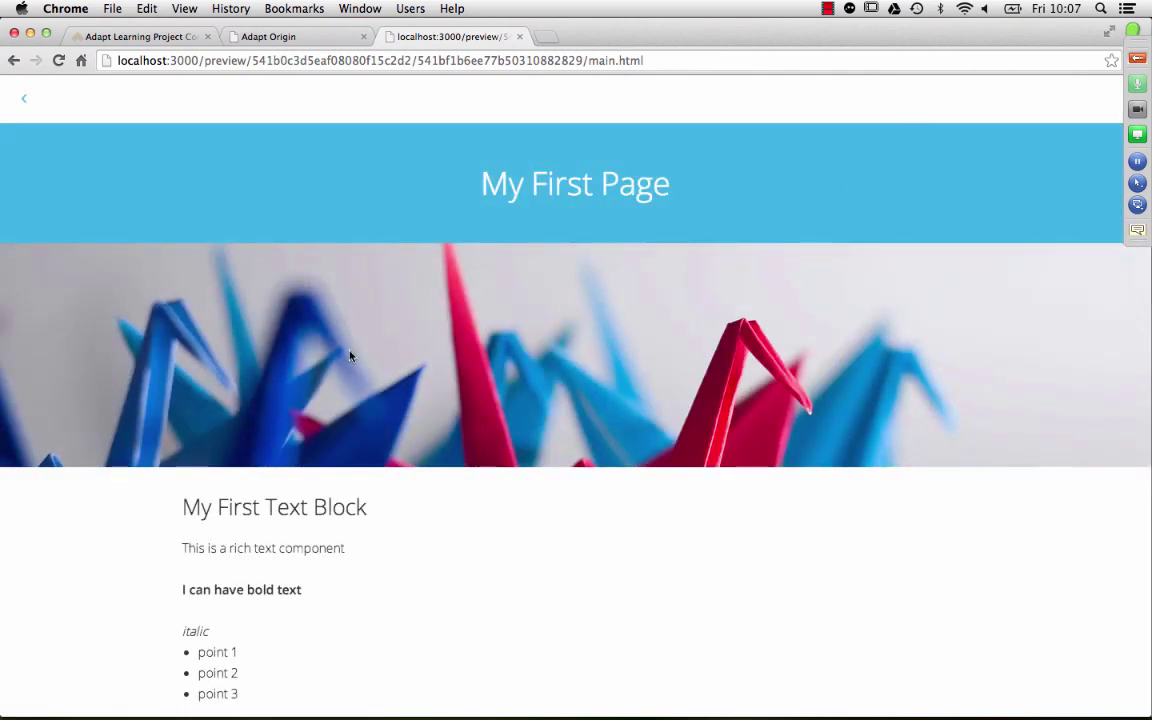
scroll(561, 442, "down", 2)
scroll(561, 442, "up", 2)
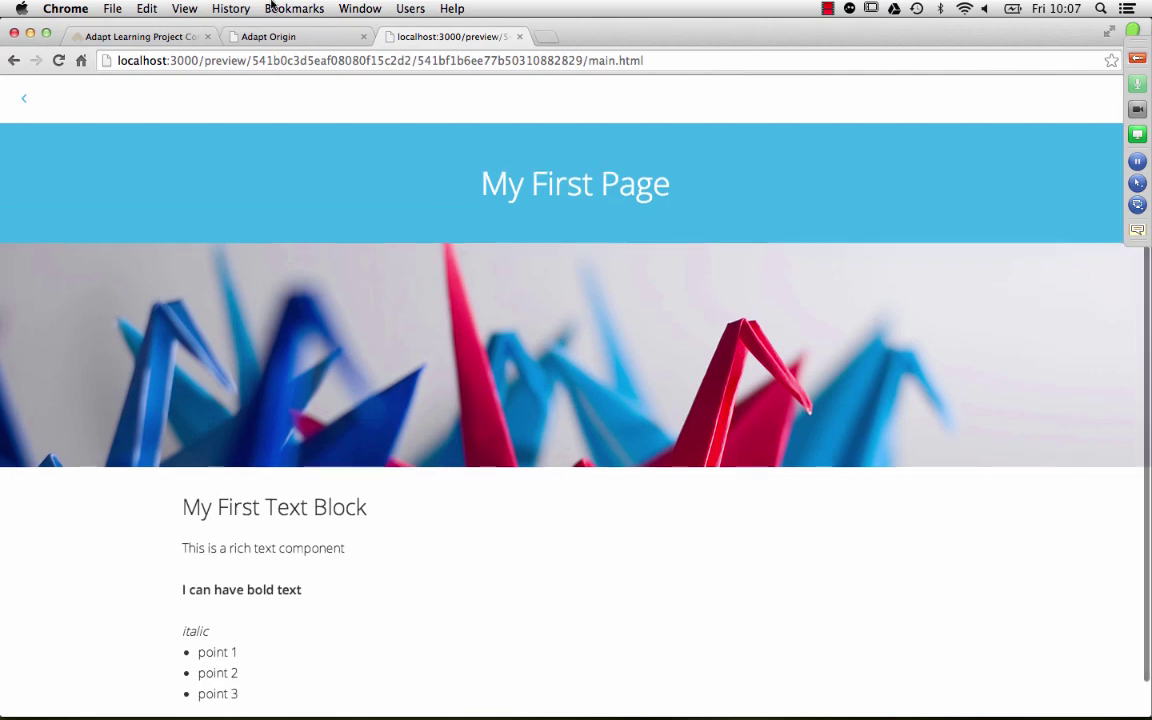
left_click(46, 33)
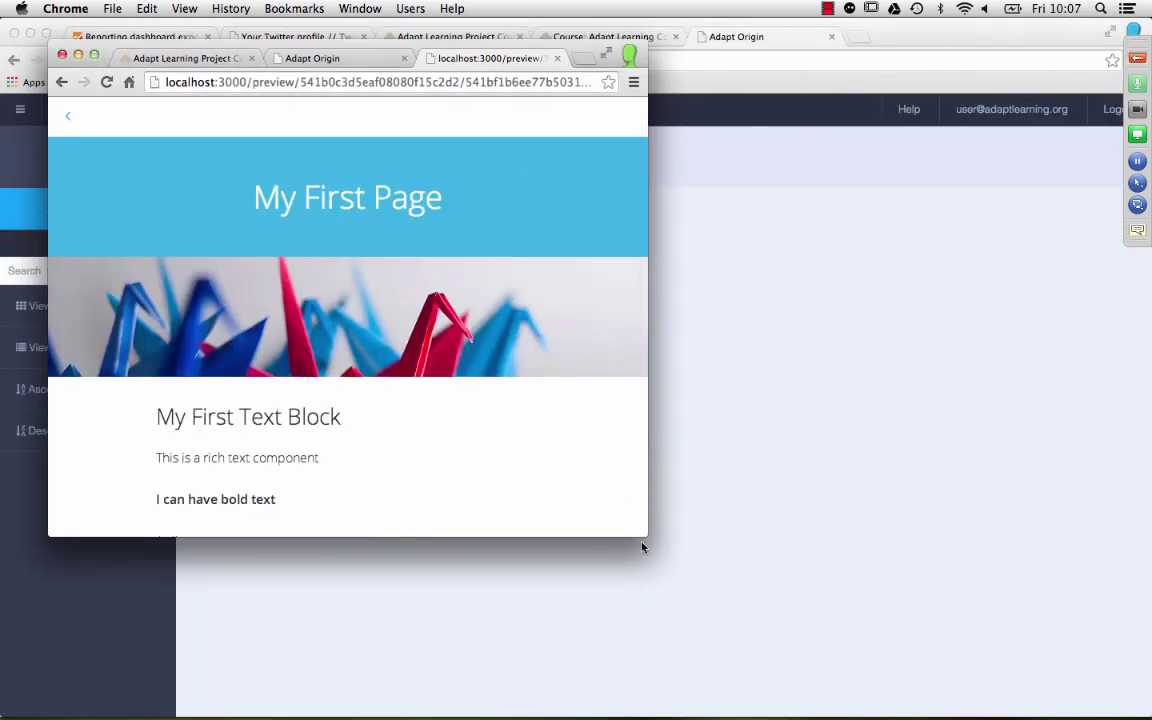
left_click_drag(645, 536, 410, 549)
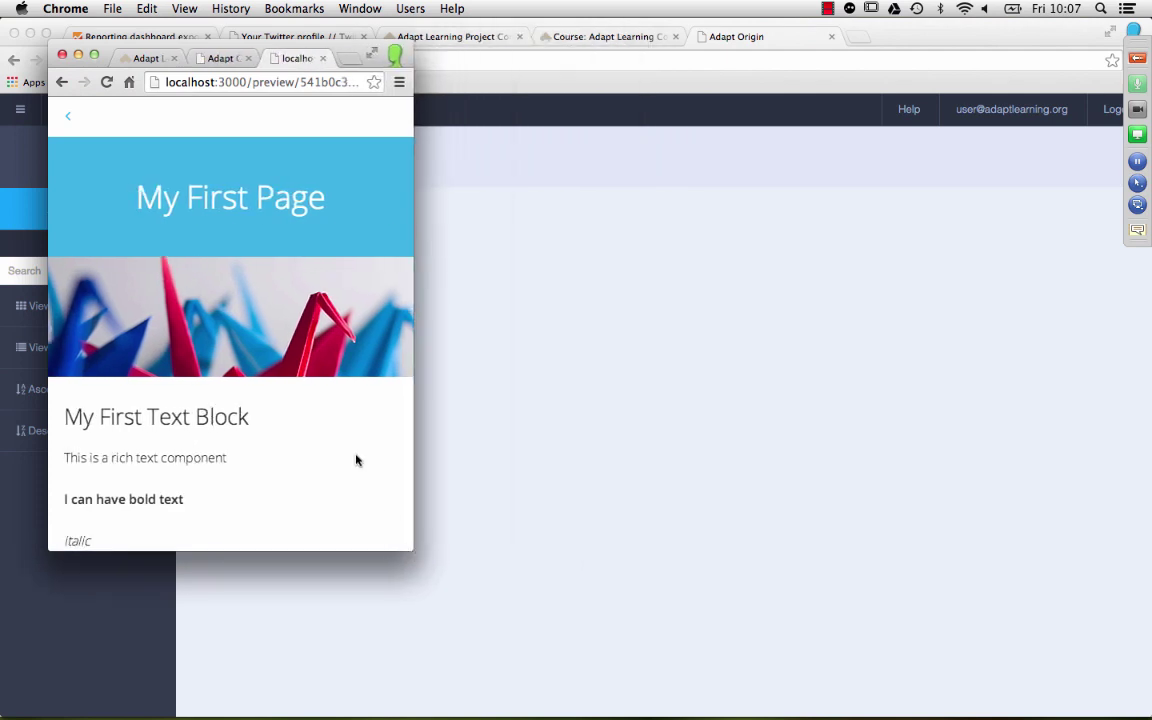
scroll(300, 252, "down", 3)
scroll(300, 252, "up", 3)
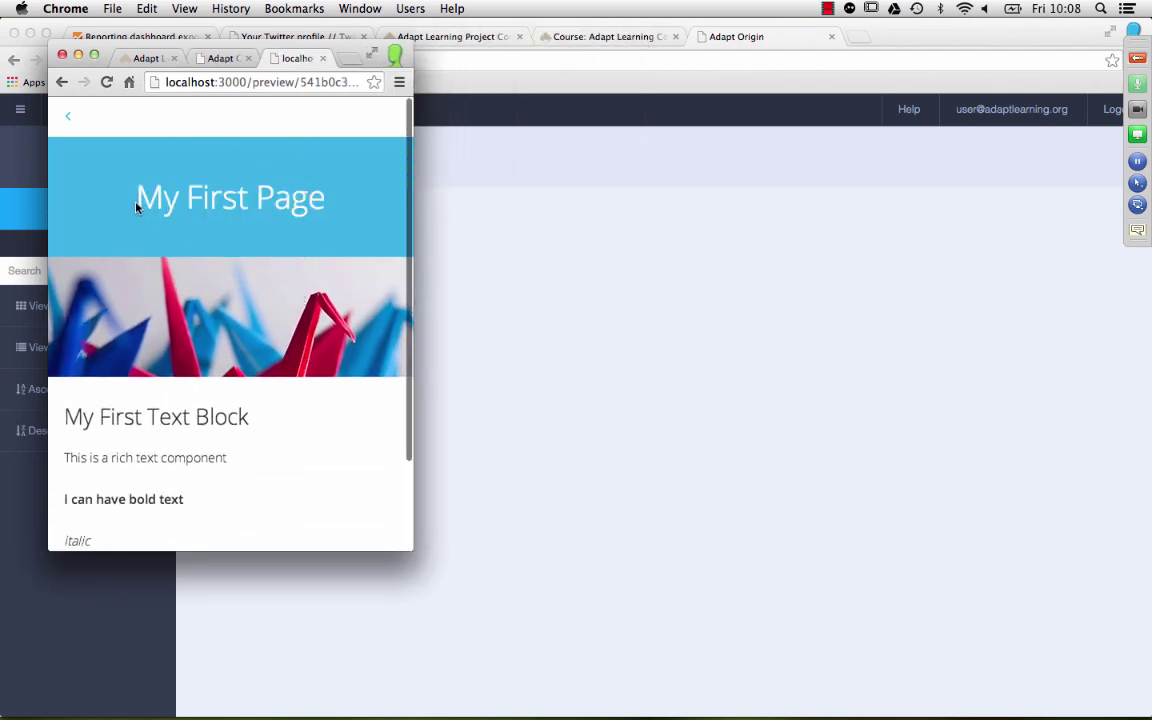
Step: Return to the My Course menu and widen the preview window to nearly full width
left_click(70, 117)
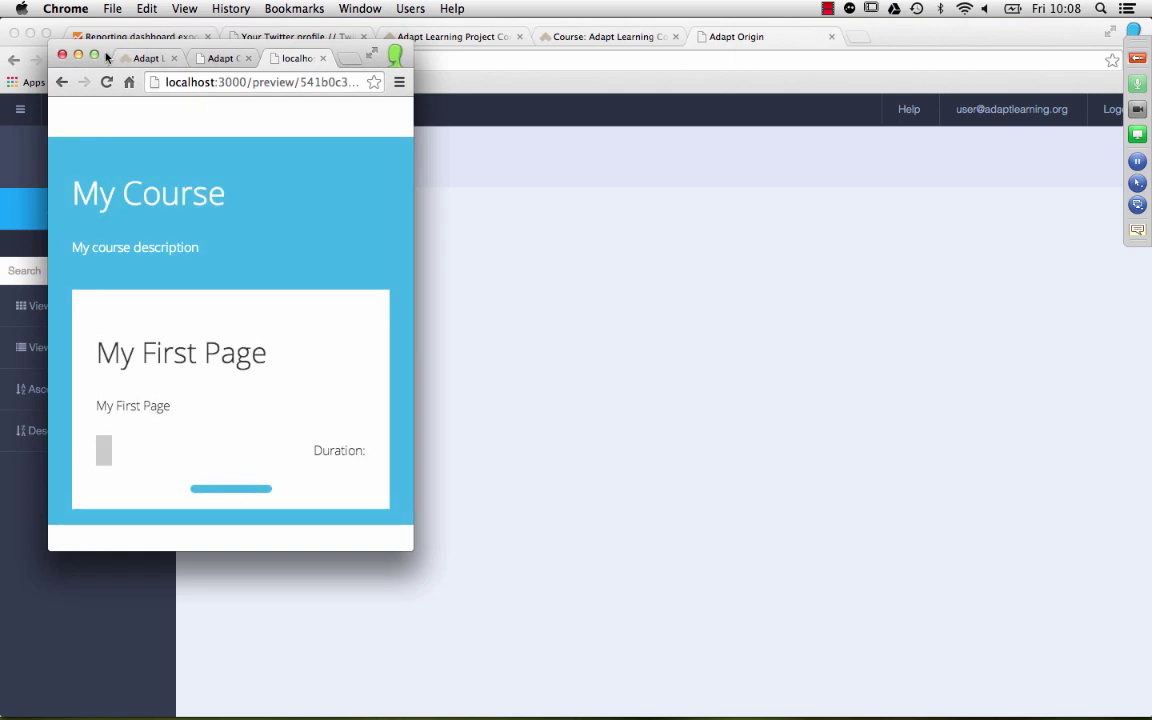
left_click(94, 54)
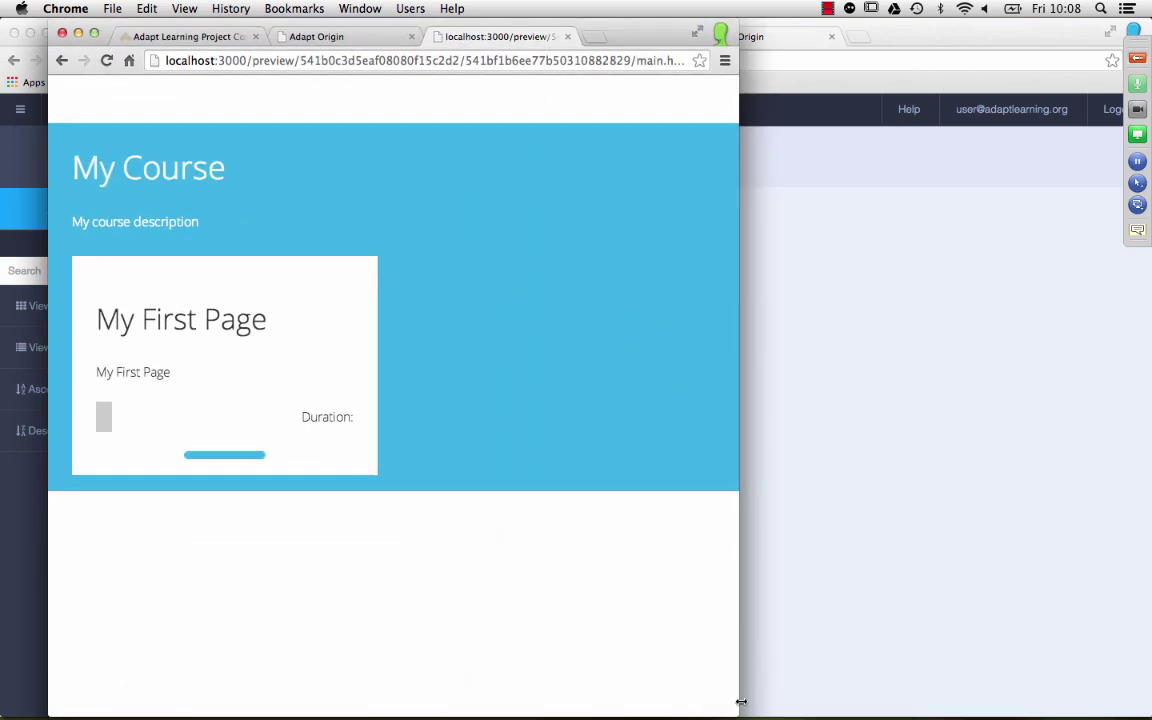
left_click_drag(741, 702, 1125, 702)
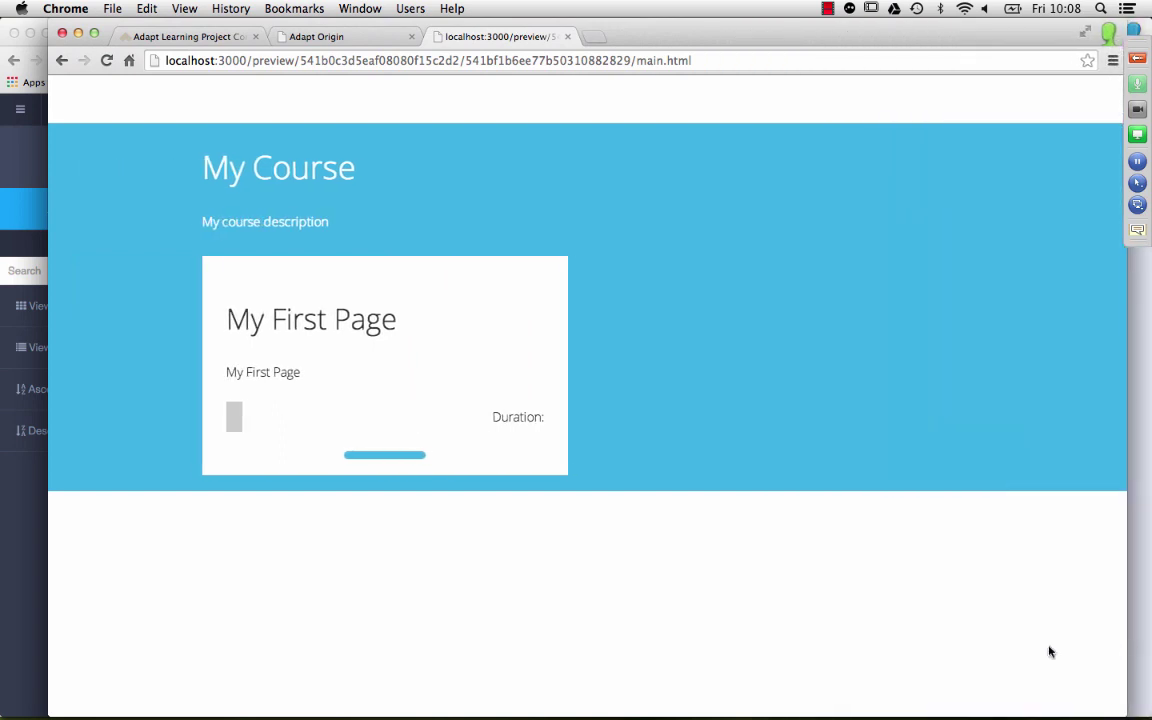
Step: Close the preview, add the Page Level Progress extension, and return to the page editor
left_click(567, 37)
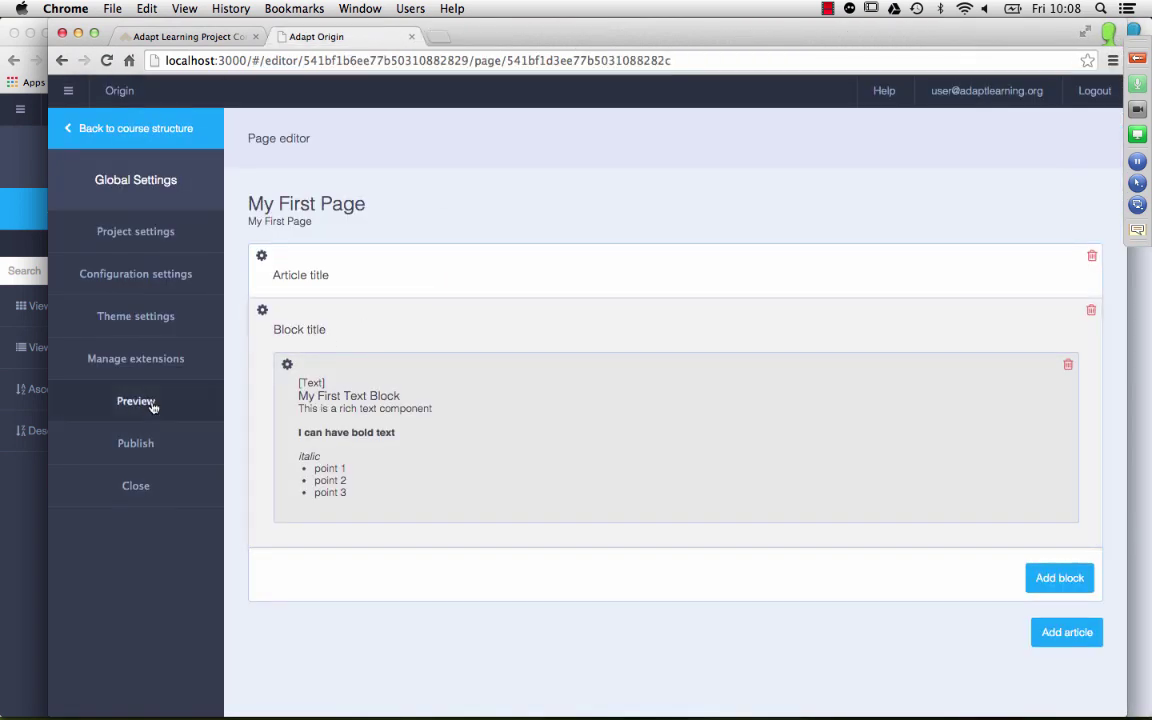
left_click(155, 366)
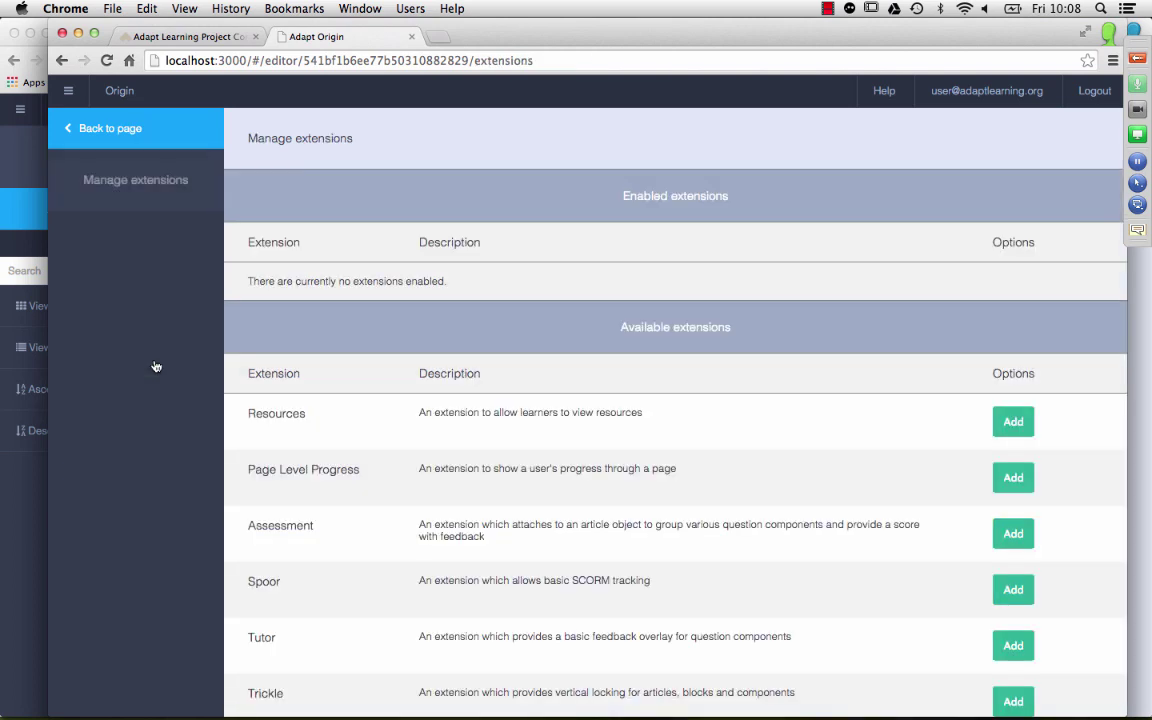
scroll(893, 348, "down", 1)
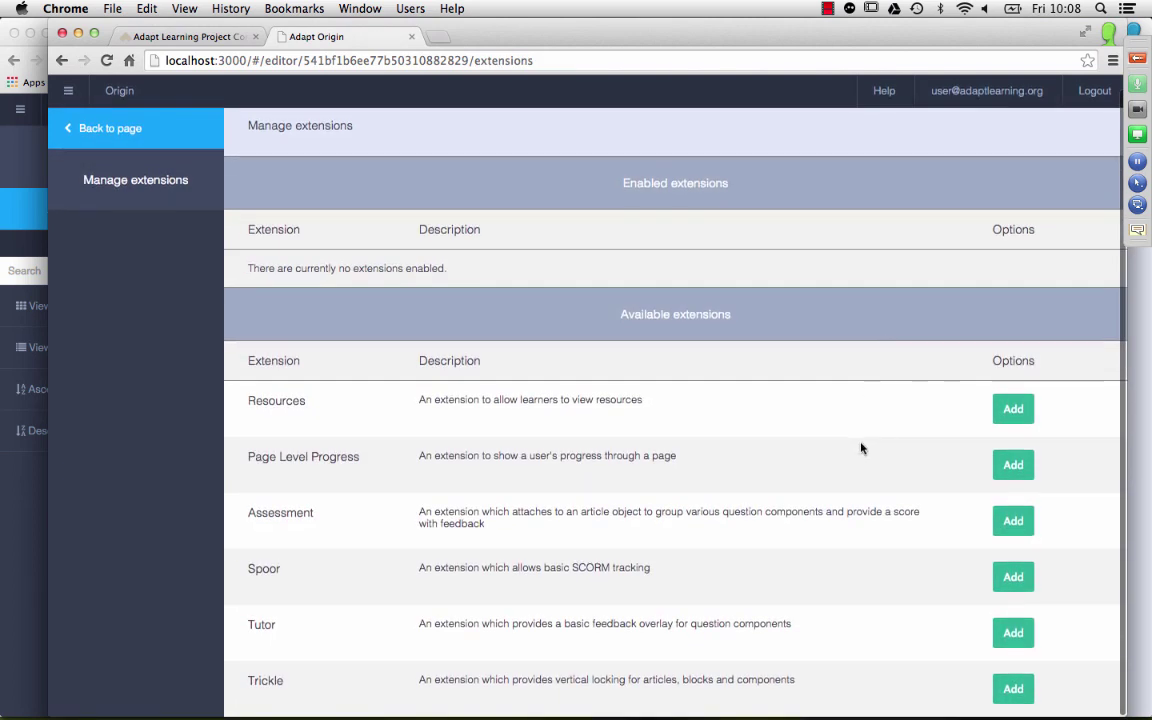
left_click(1013, 465)
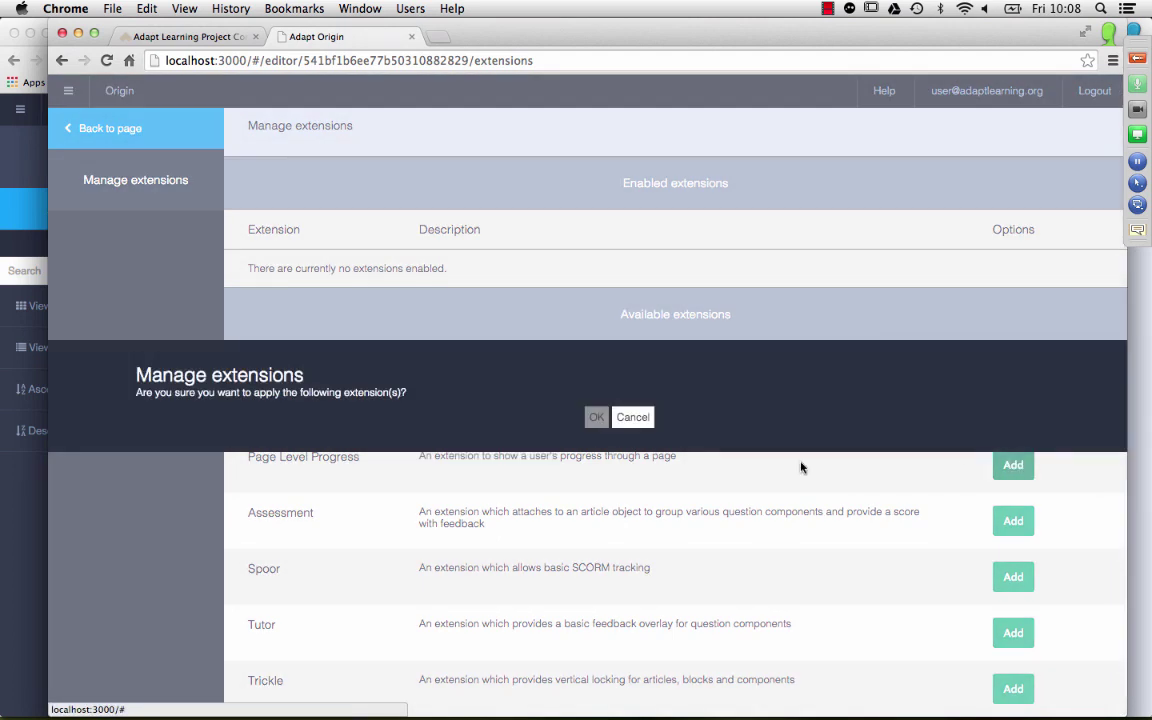
left_click(596, 418)
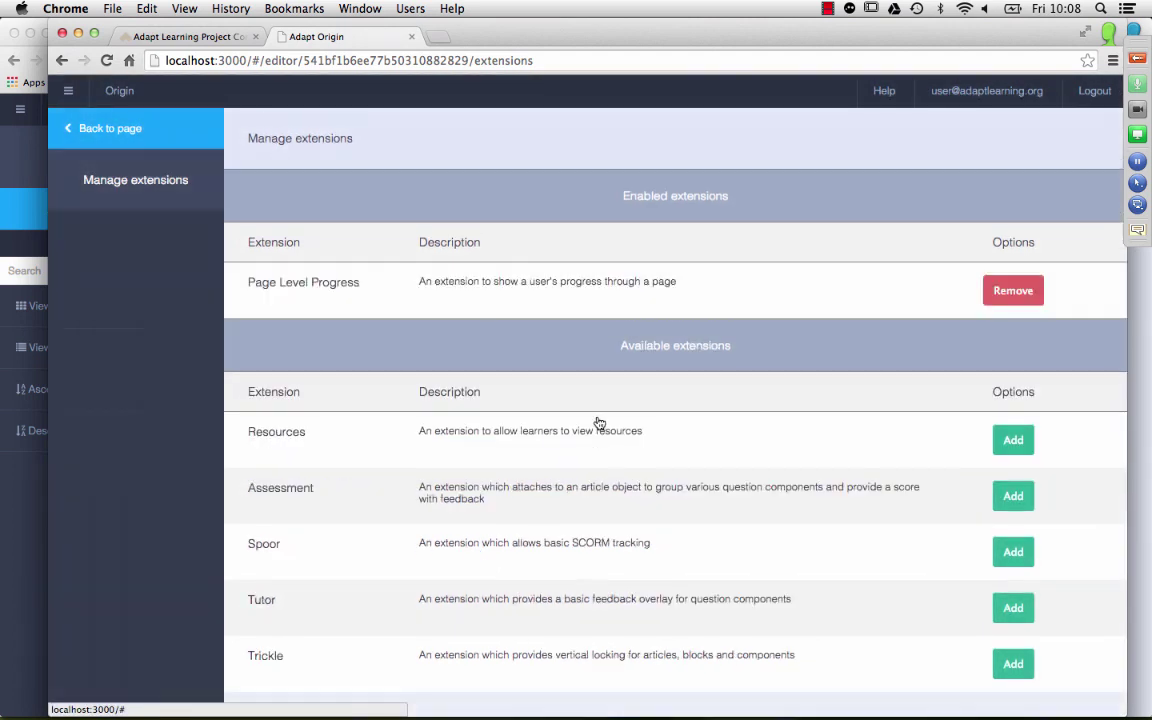
left_click(132, 131)
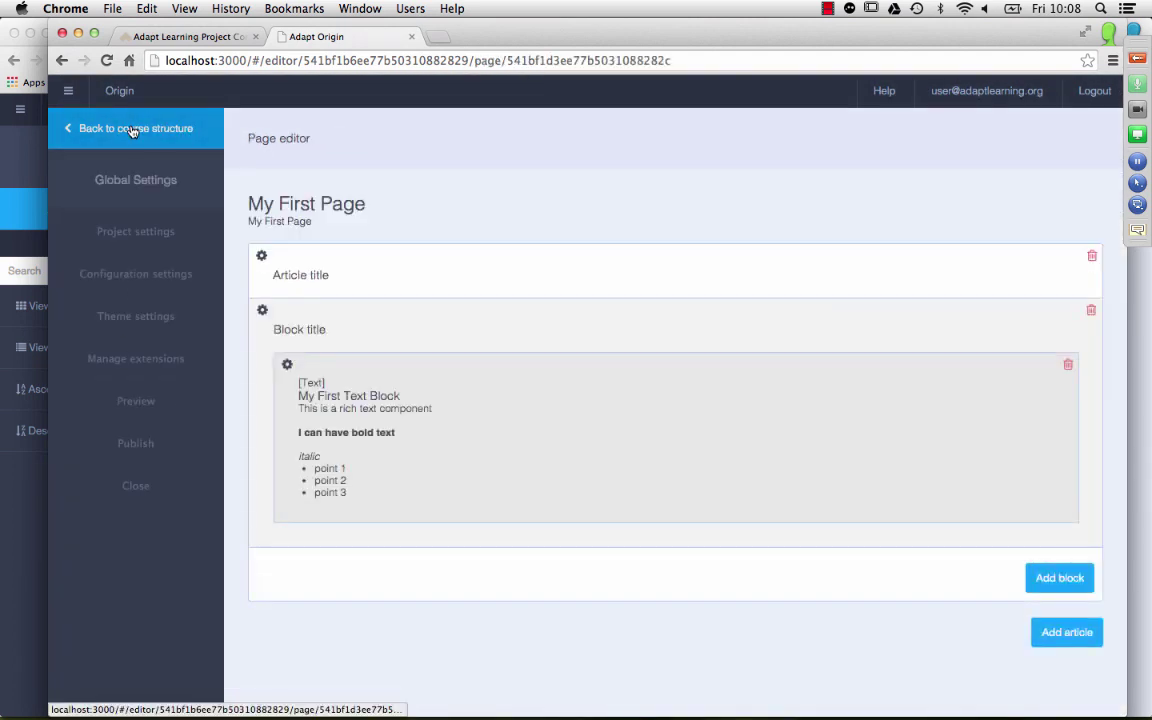
Step: Add a new article whose block holds a saved full-width Text component
left_click(1053, 632)
left_click(1053, 632)
left_click(1030, 697)
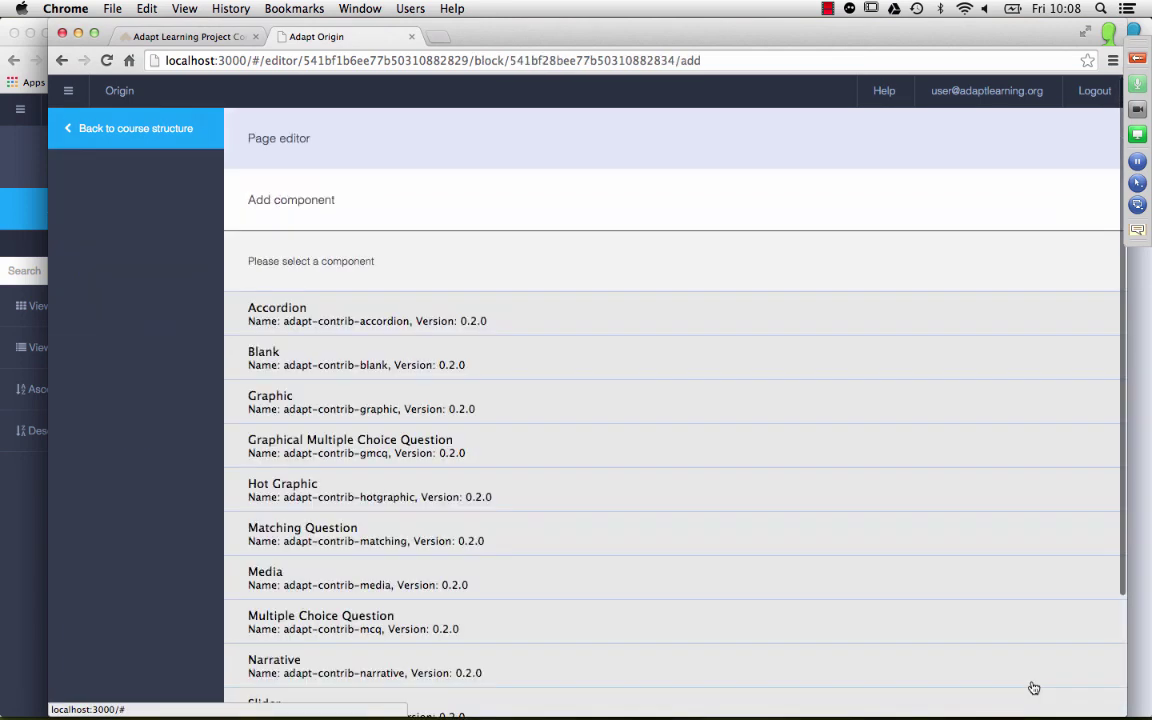
scroll(492, 478, "down", 3)
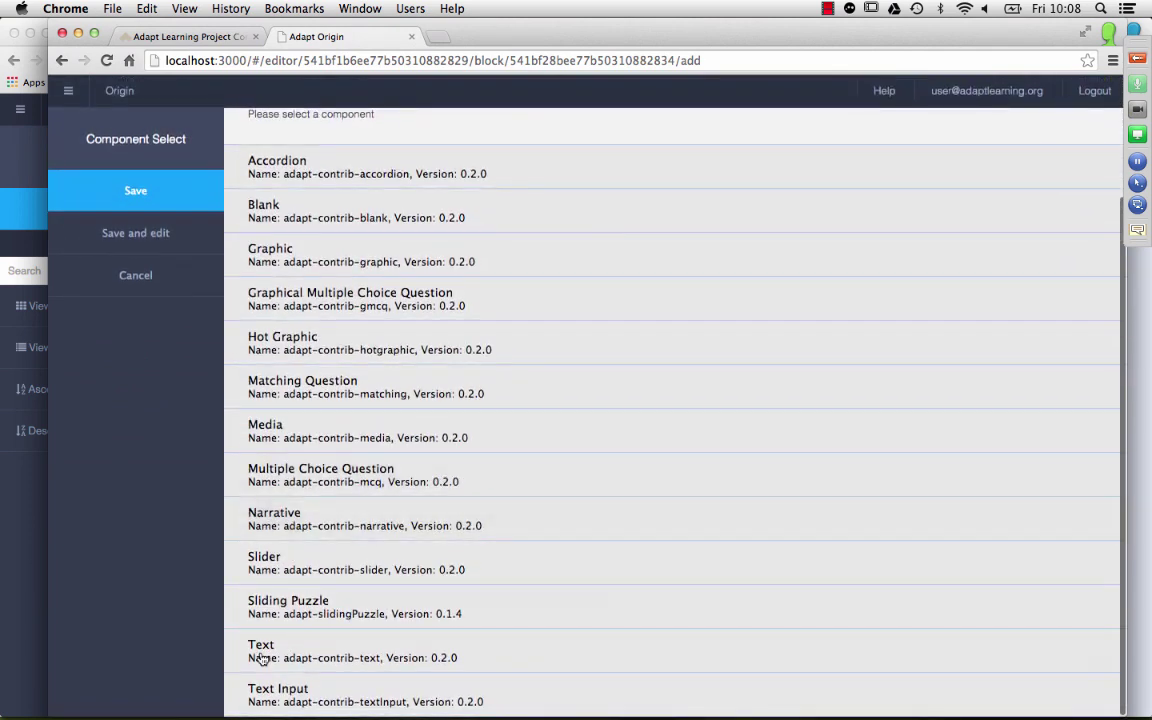
left_click(278, 652)
left_click(305, 646)
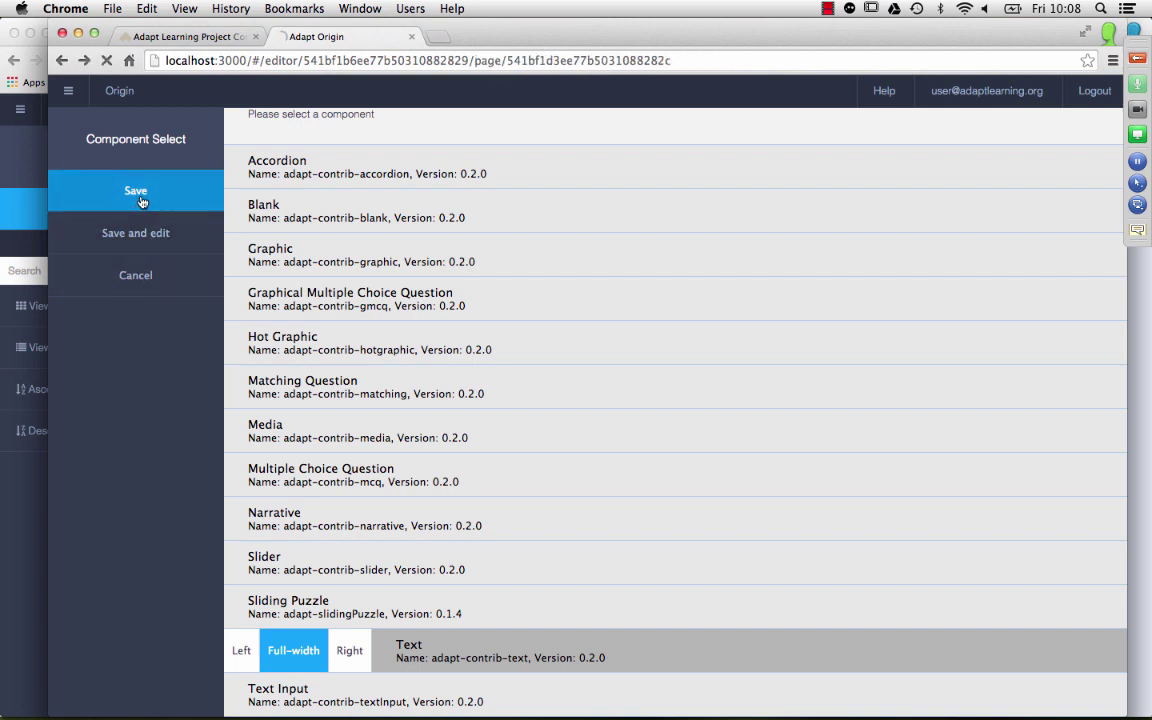
left_click(141, 202)
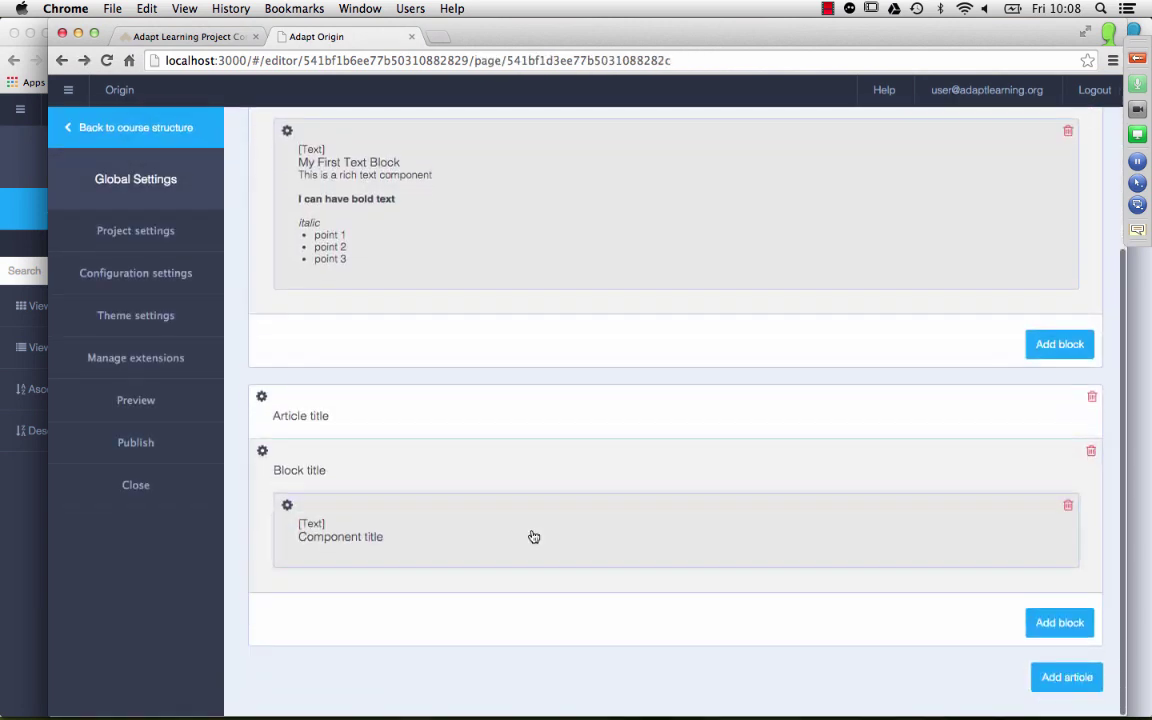
Step: Title the new Text component 'My second text block' and copy it into the Display title
double_click(533, 537)
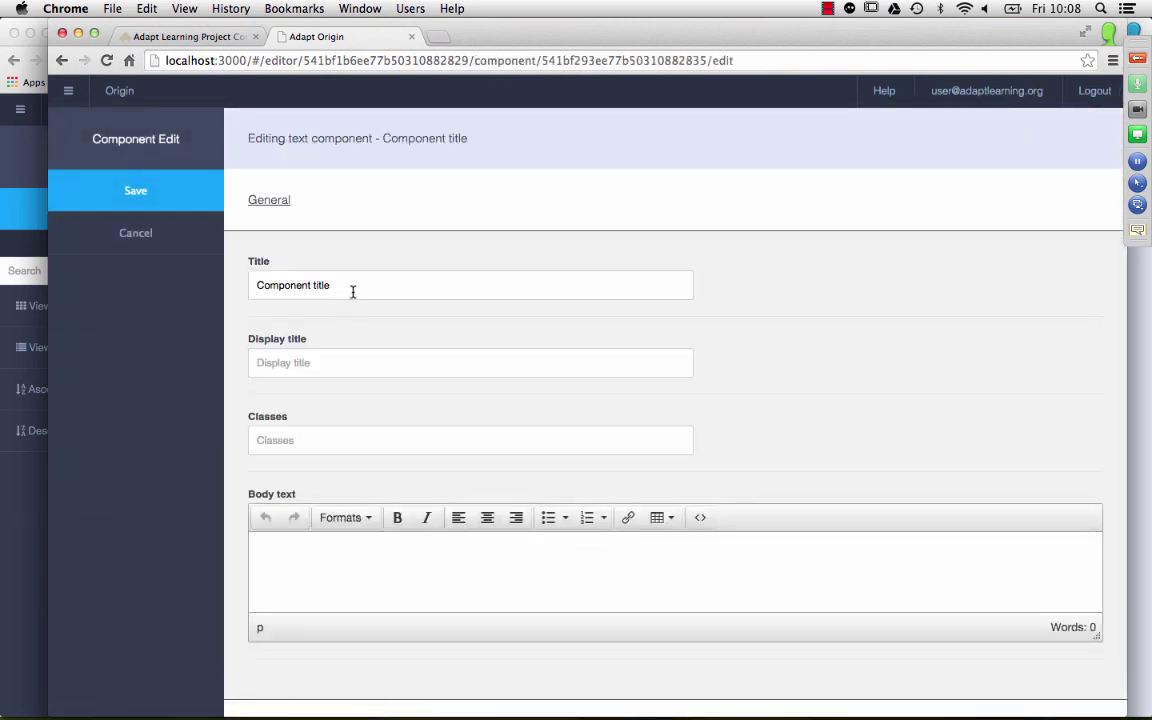
left_click_drag(352, 288, 185, 287)
type("My se")
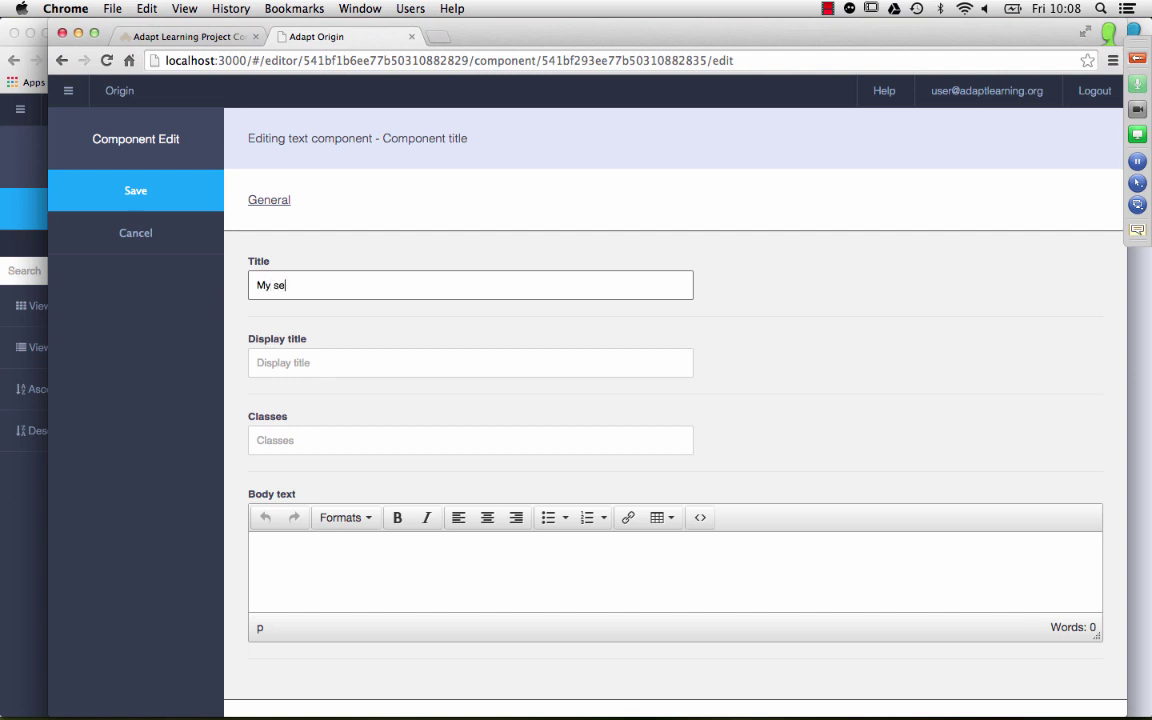
type("cond text blocl")
key("Tab")
key("shift+Tab")
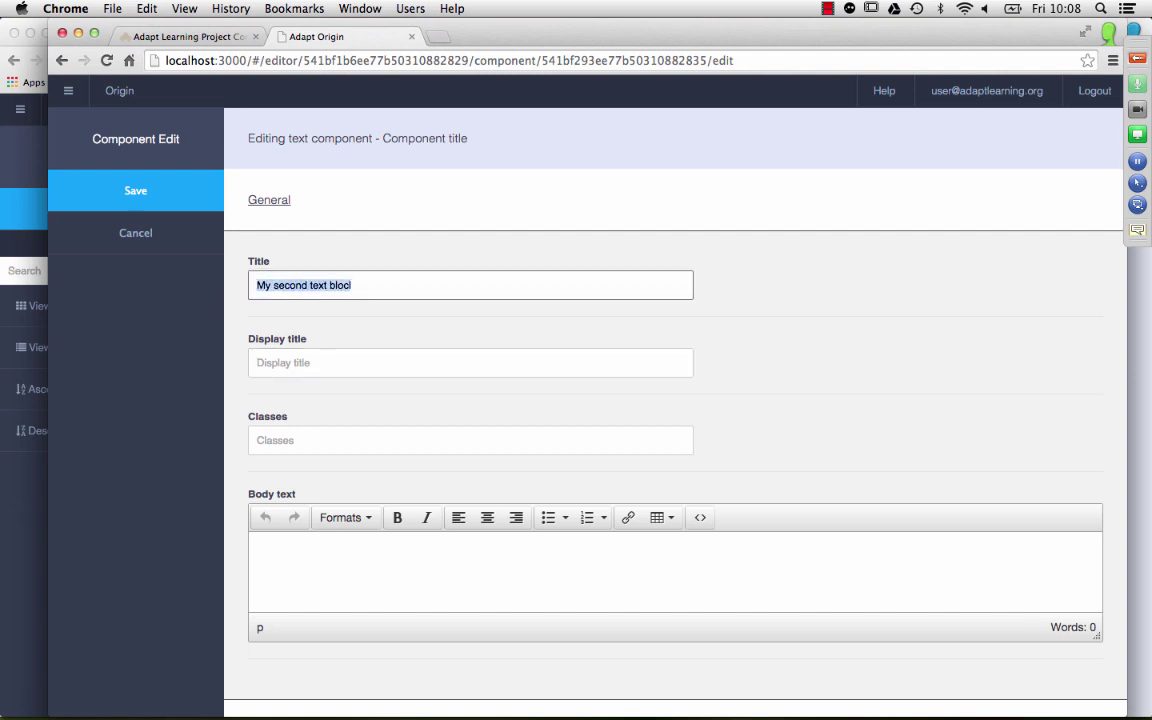
key("super+c")
key("Tab")
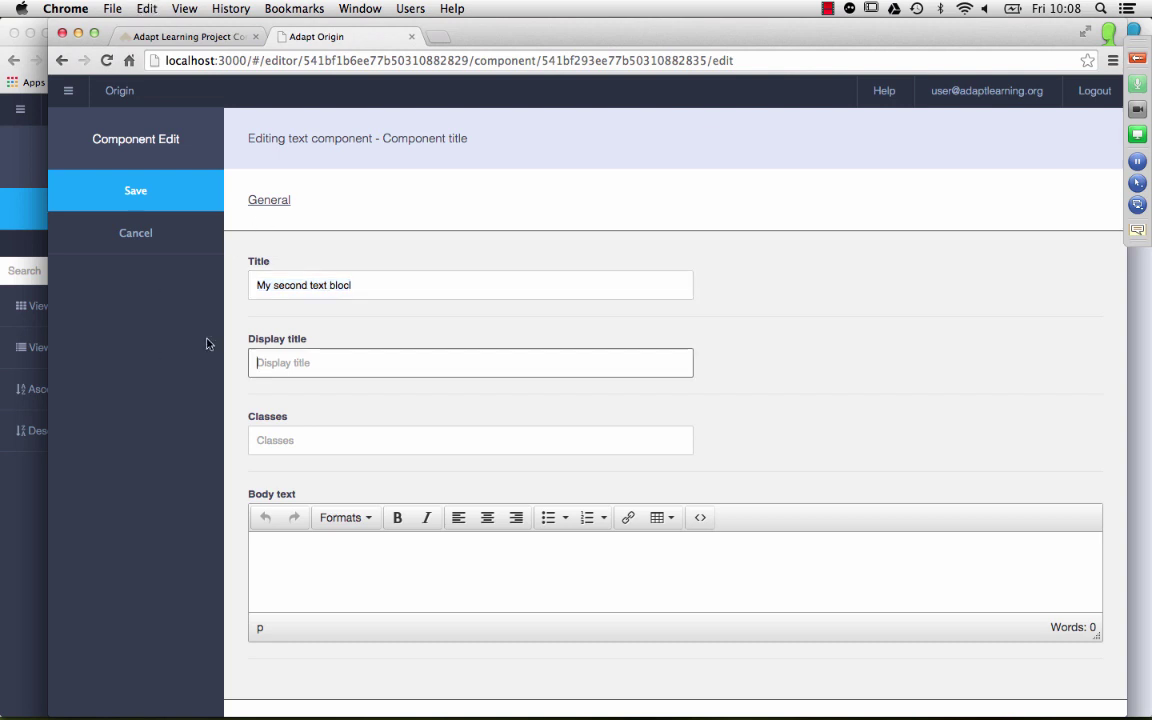
left_click(466, 272)
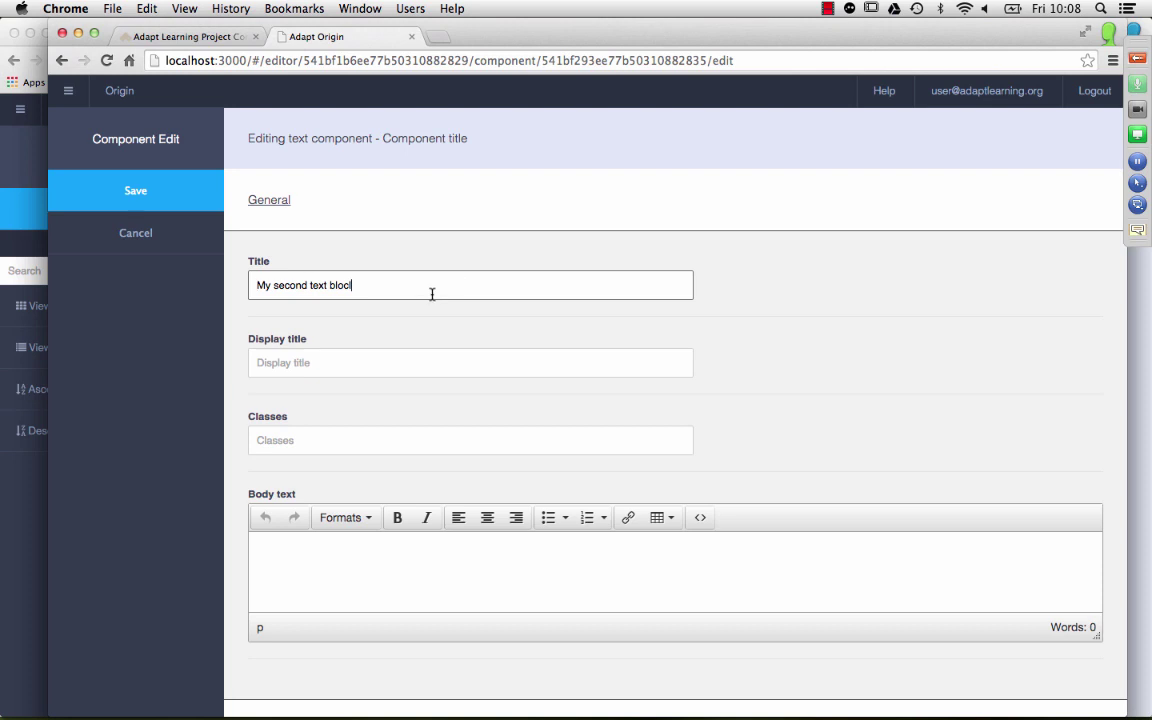
key("super+a")
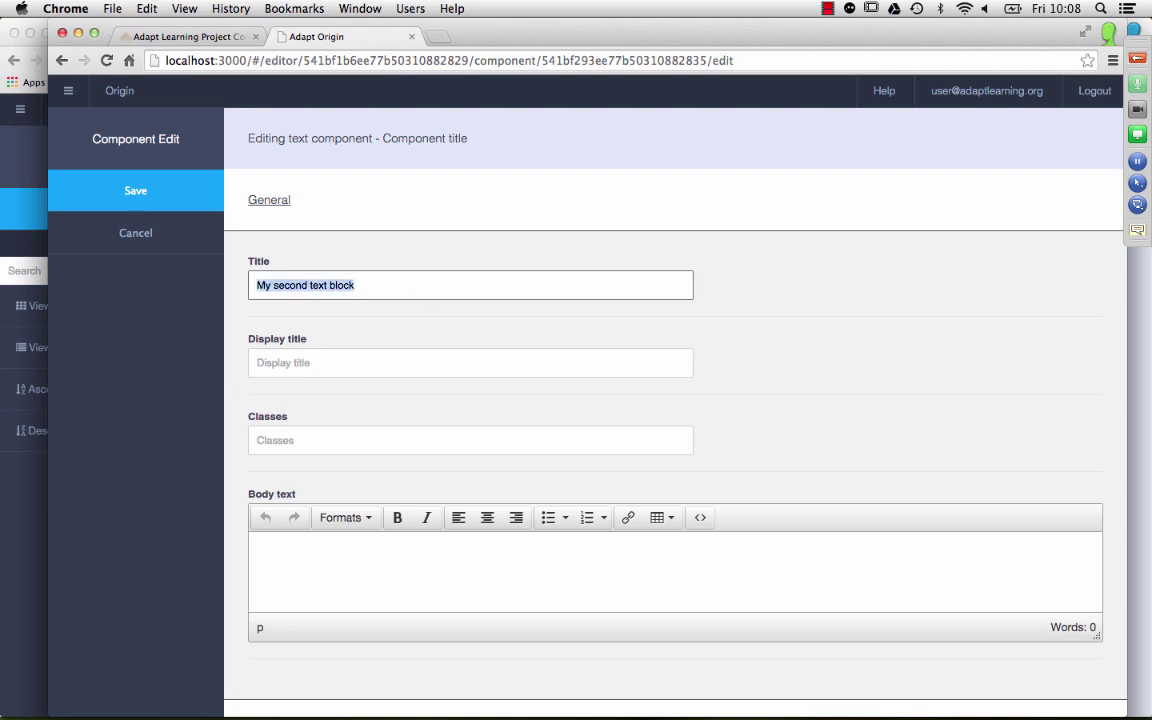
left_click(404, 370)
key("super+v")
Step: Enter 'some text' as the component's body text
left_click(365, 567)
type("some te")
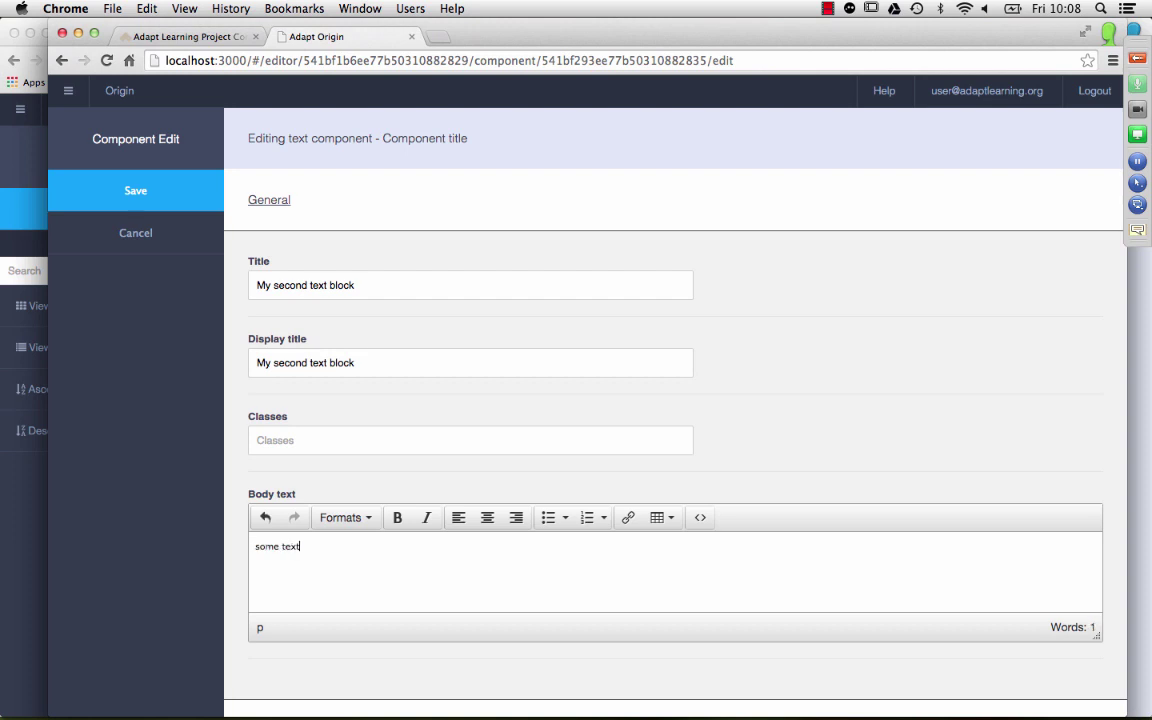
type("xt")
scroll(843, 481, "down", 3)
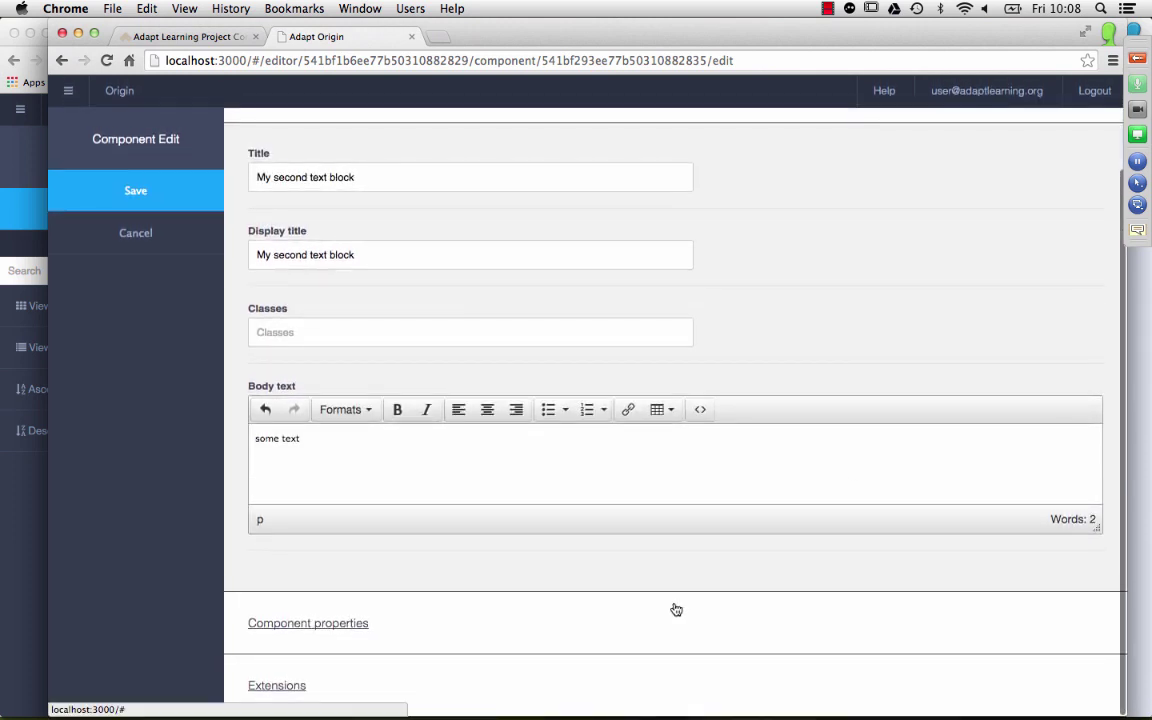
Step: Set the component's _pageLevelProgress _isEnabled extension option to true and save
left_click(676, 610)
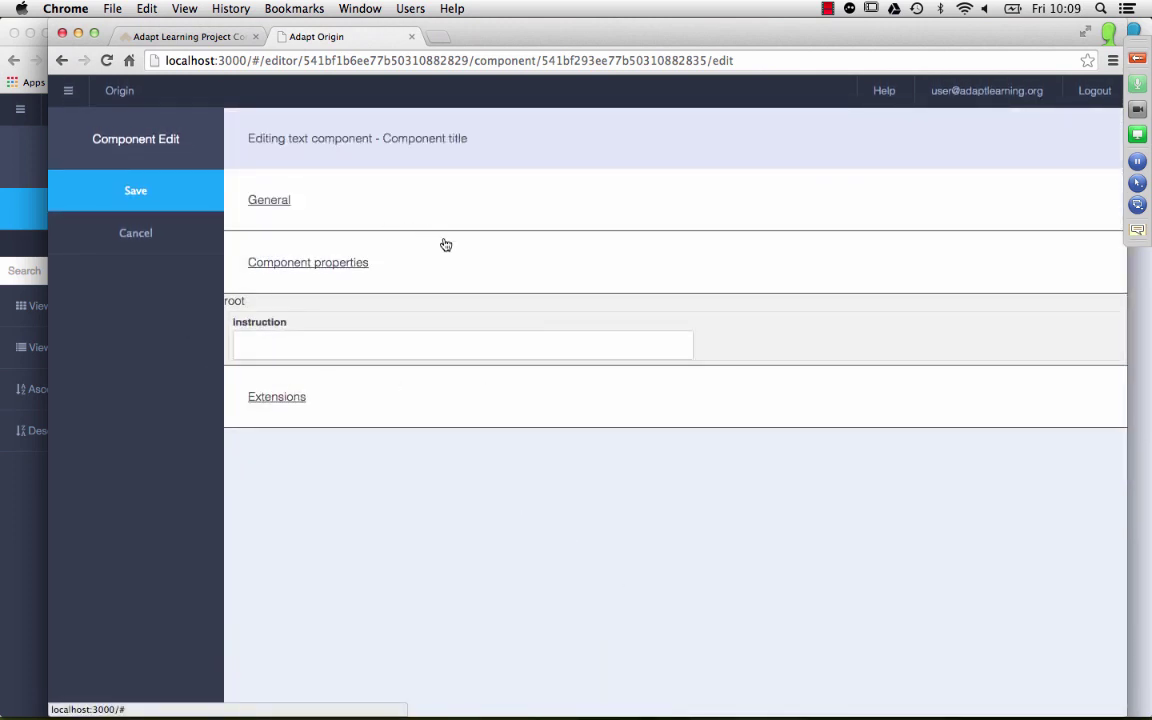
left_click(514, 401)
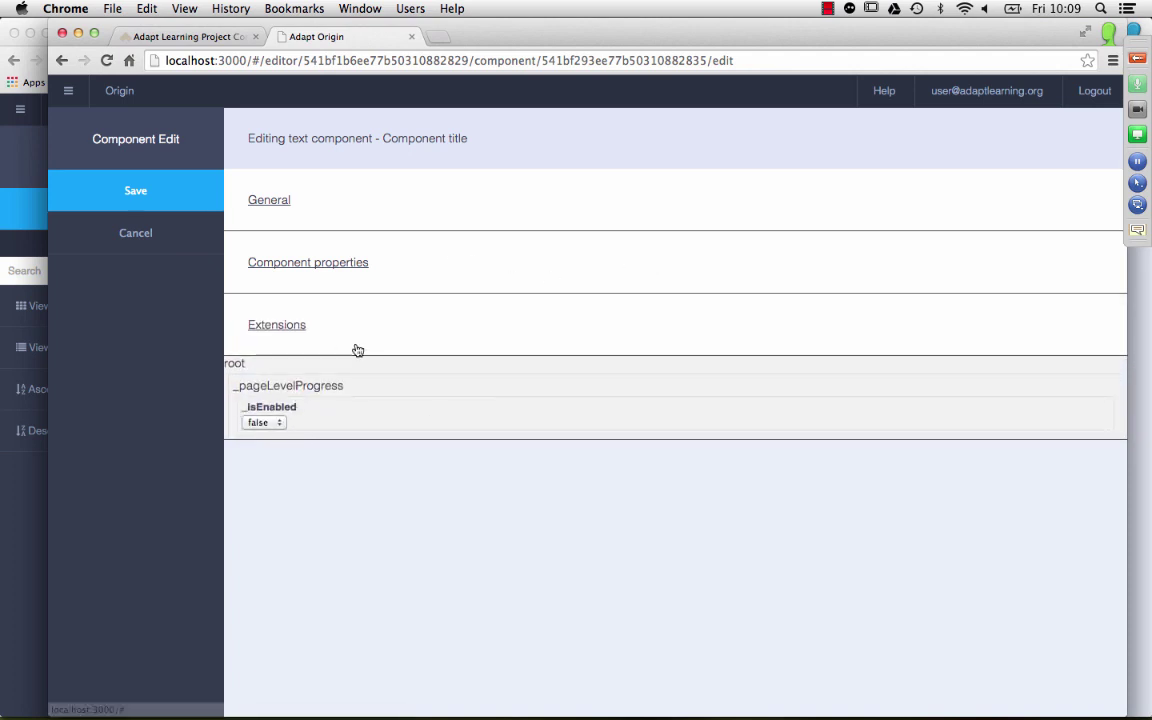
left_click(283, 422)
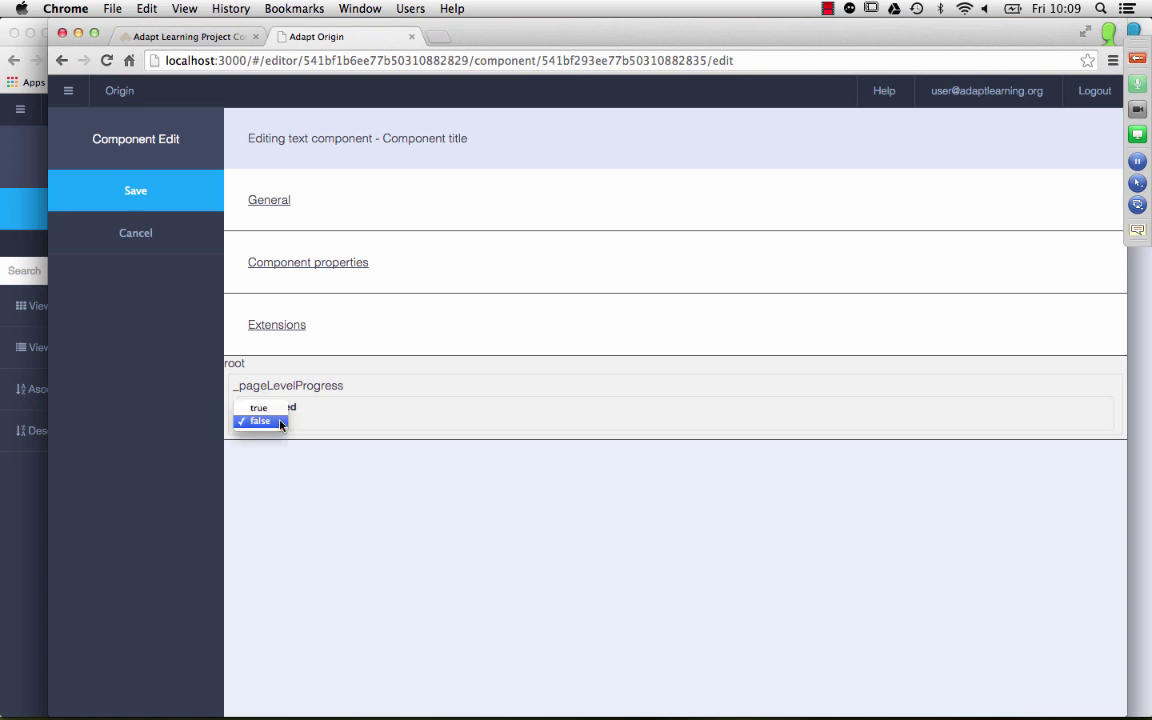
left_click(271, 411)
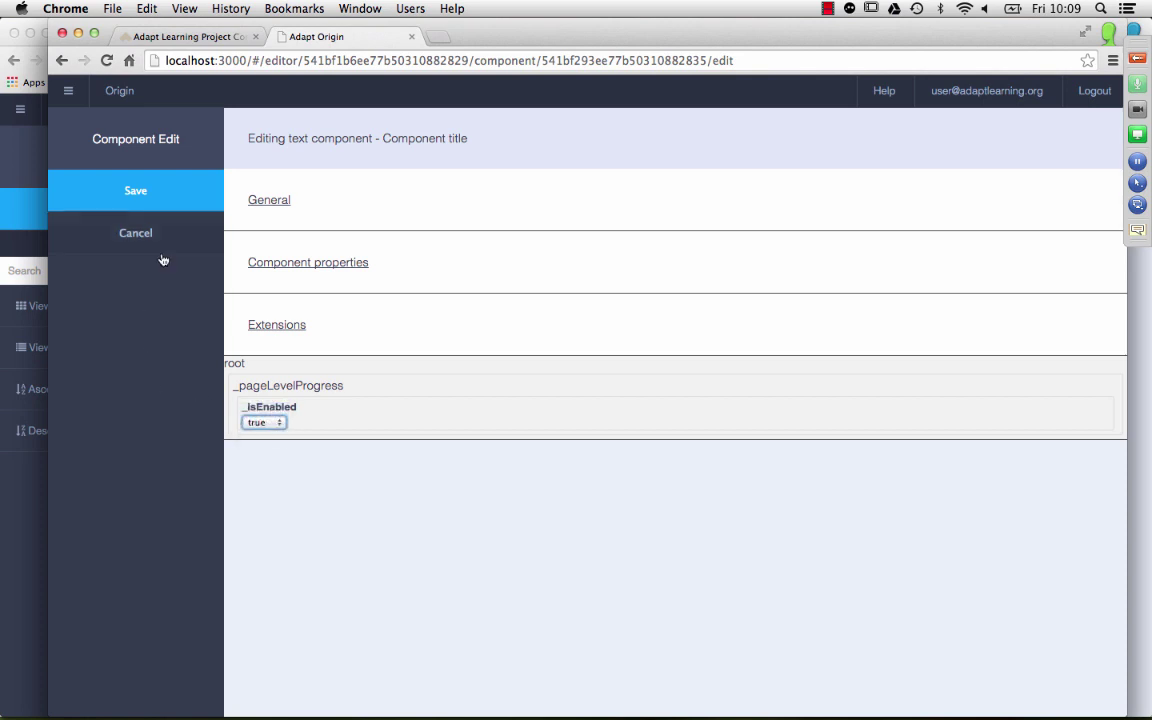
left_click(155, 191)
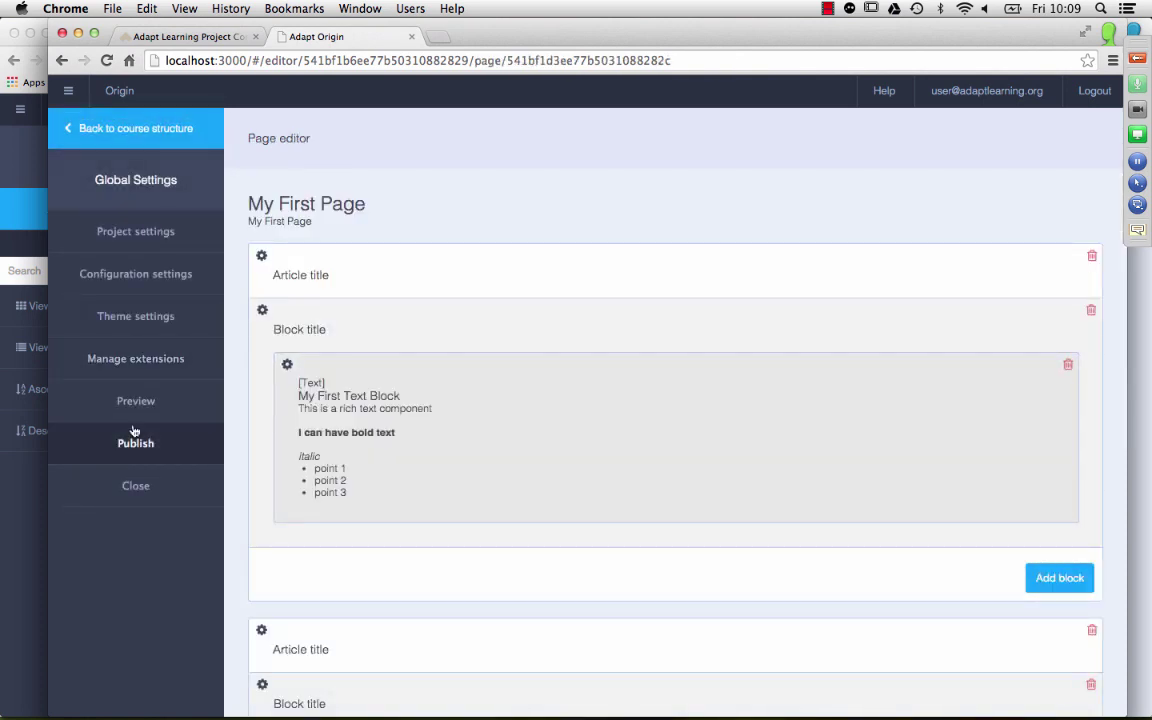
Step: Preview the course and open My First Page to view both text blocks
left_click(135, 402)
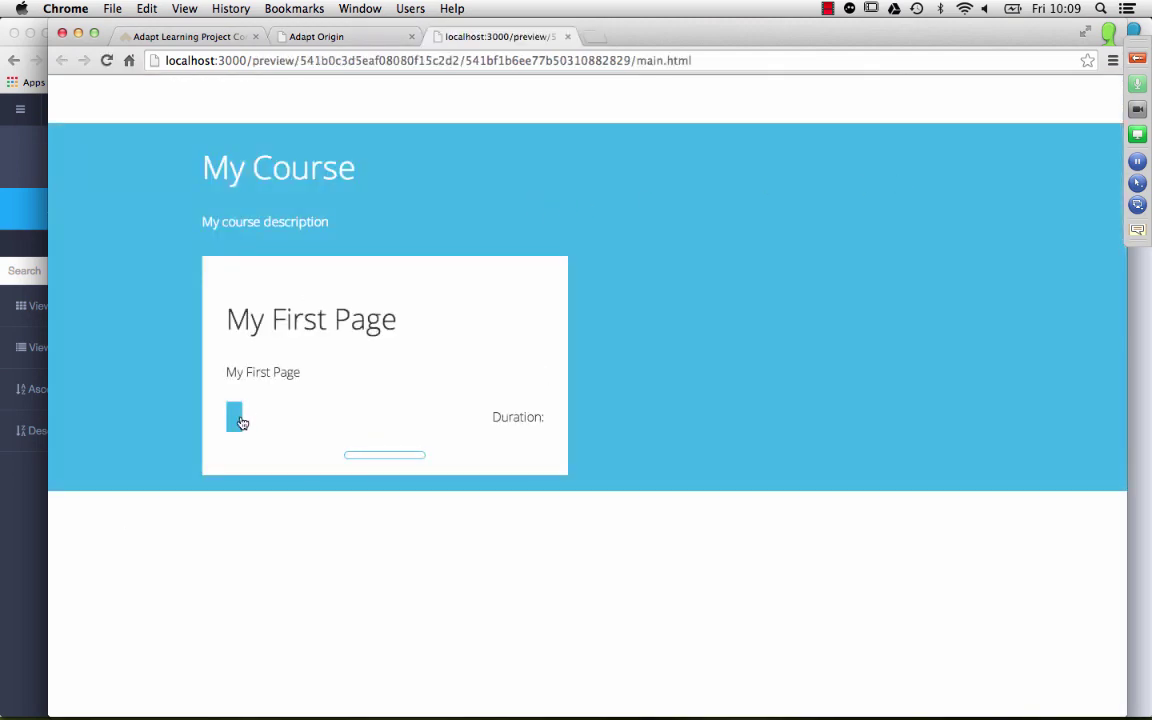
left_click(236, 417)
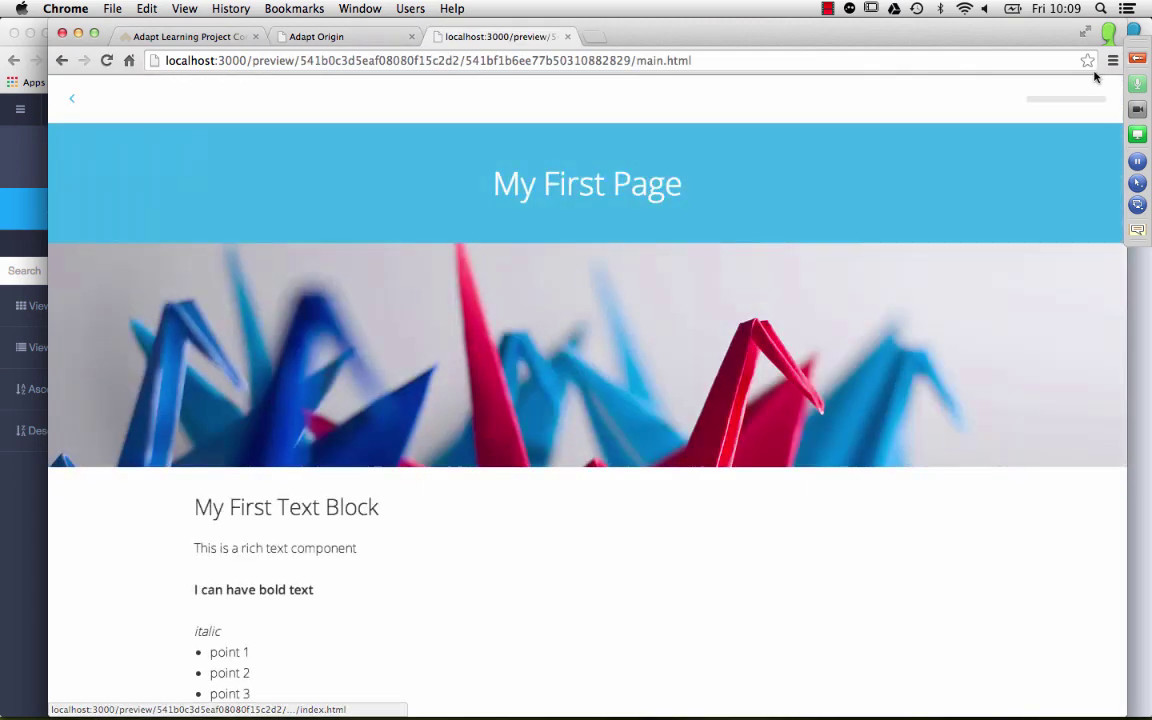
scroll(601, 261, "down", 5)
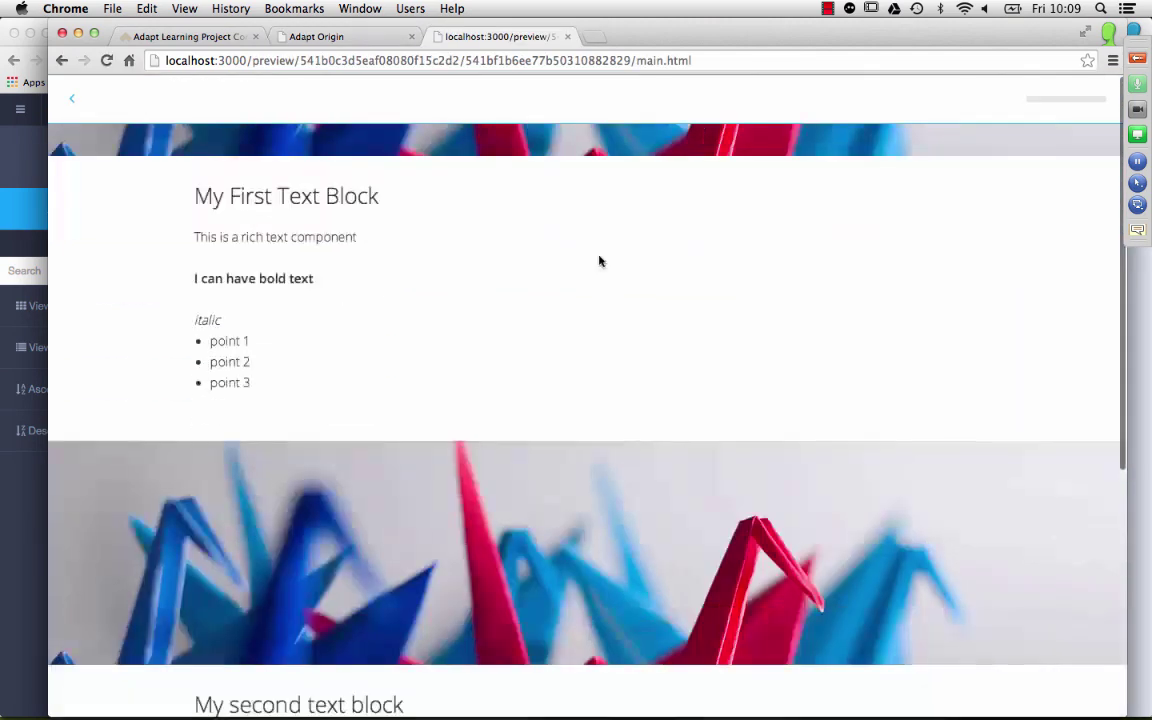
scroll(684, 607, "up", 5)
scroll(684, 607, "down", 5)
Step: Open and close the page's progress list, then return to the course menu
left_click(1066, 98)
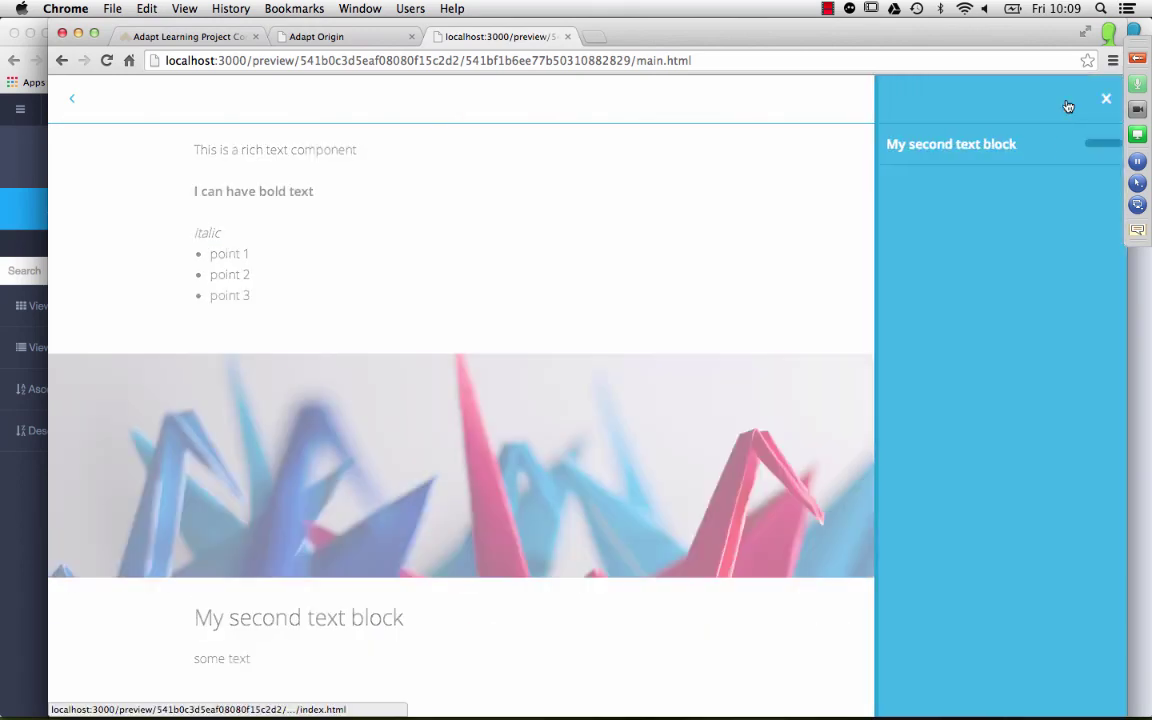
left_click(1042, 146)
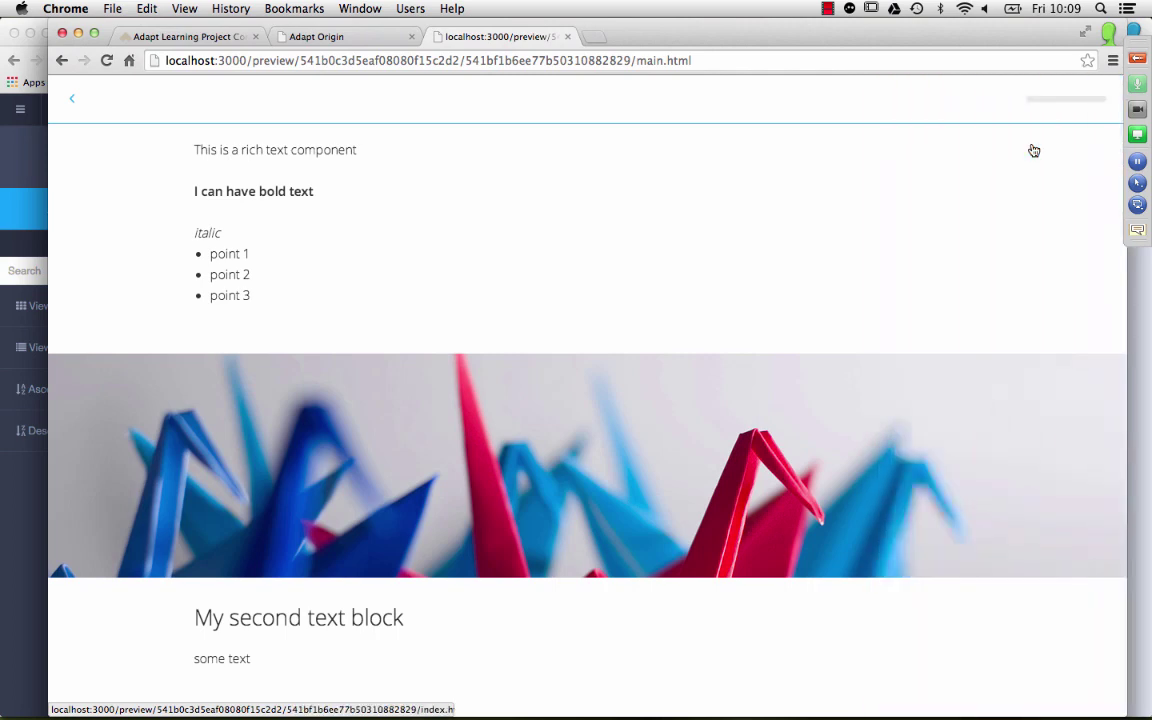
scroll(789, 386, "up", 5)
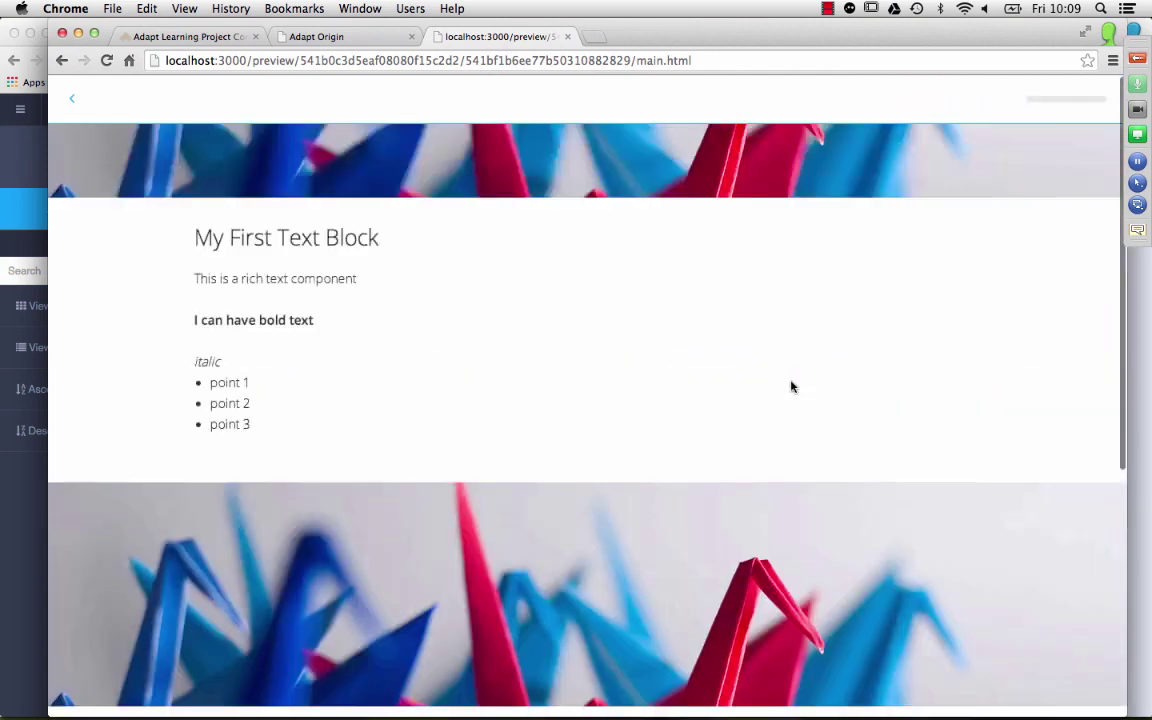
scroll(778, 391, "down", 5)
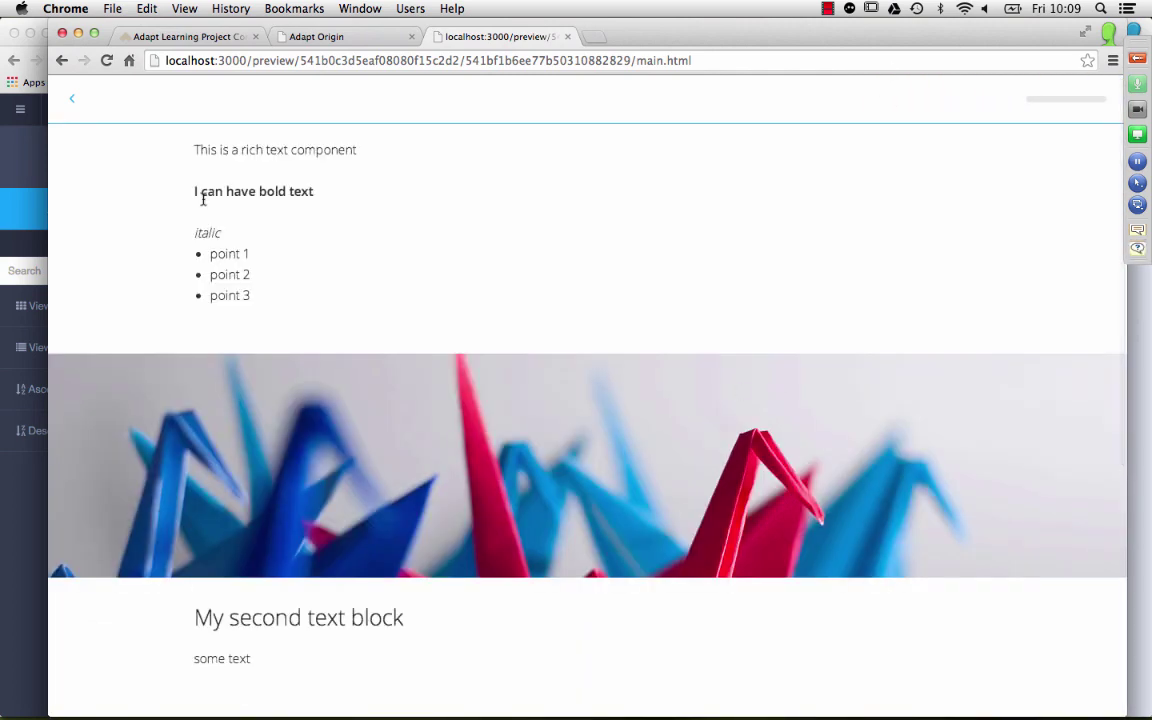
scroll(206, 200, "up", 5)
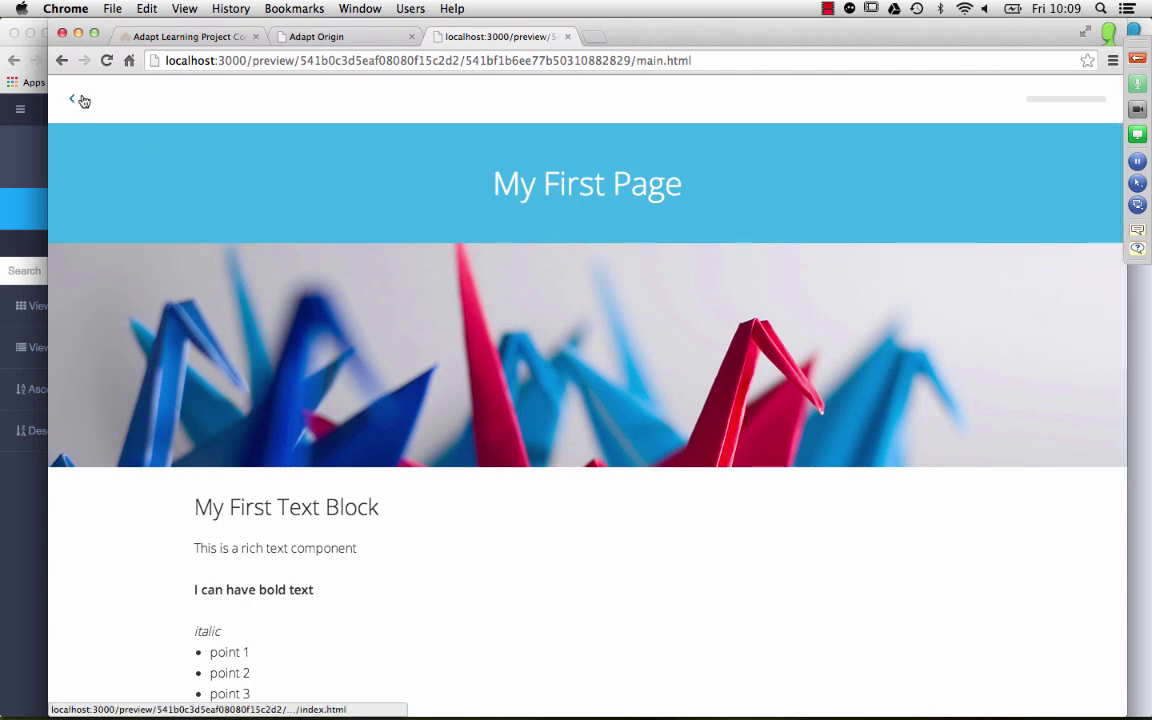
left_click(83, 100)
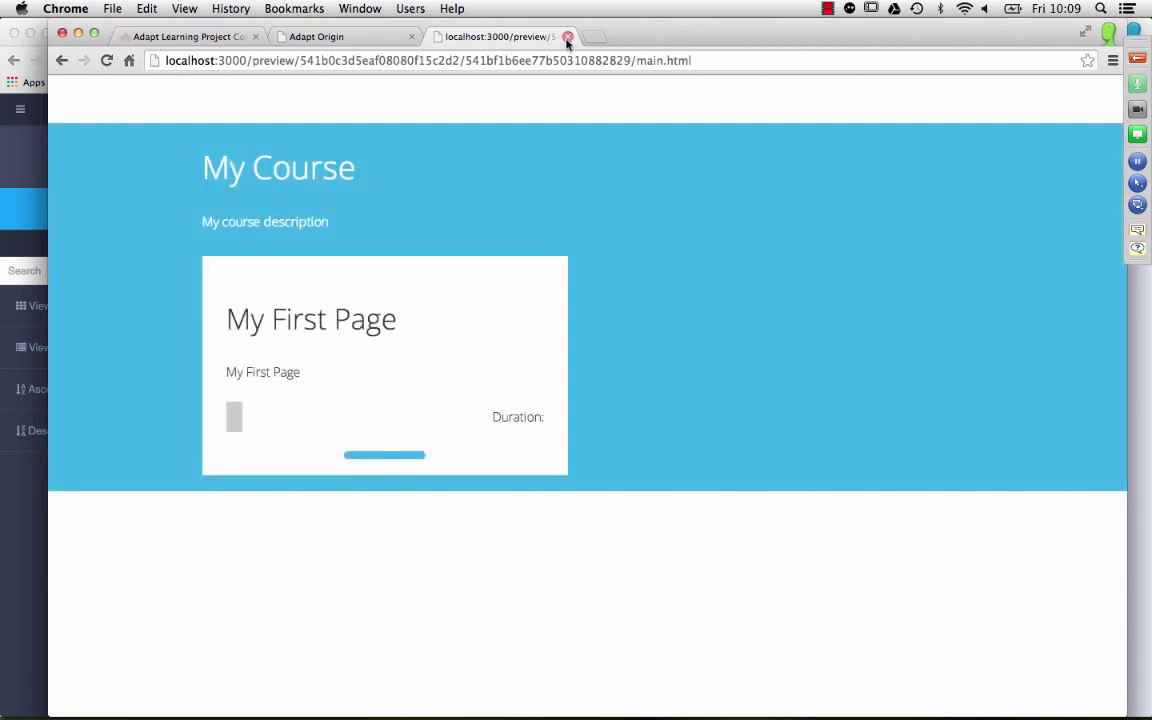
Step: Close the preview and navigate back through the course structure to the courses dashboard
left_click(567, 37)
scroll(353, 372, "down", 3)
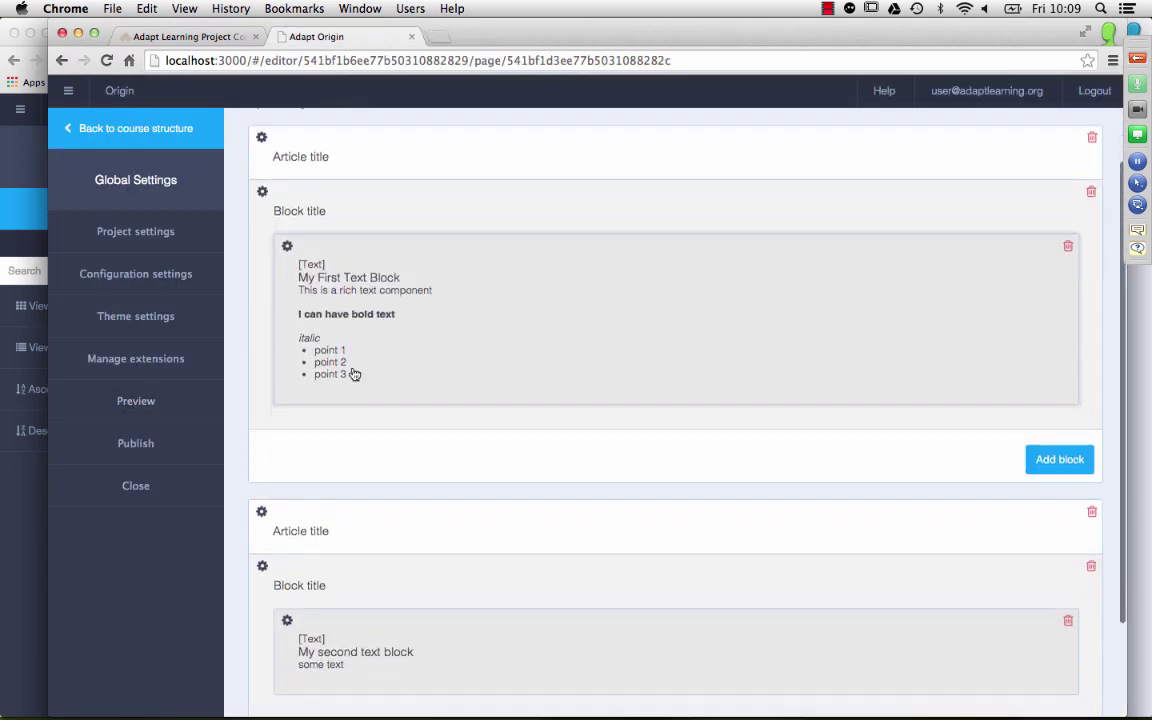
scroll(805, 465, "down", 3)
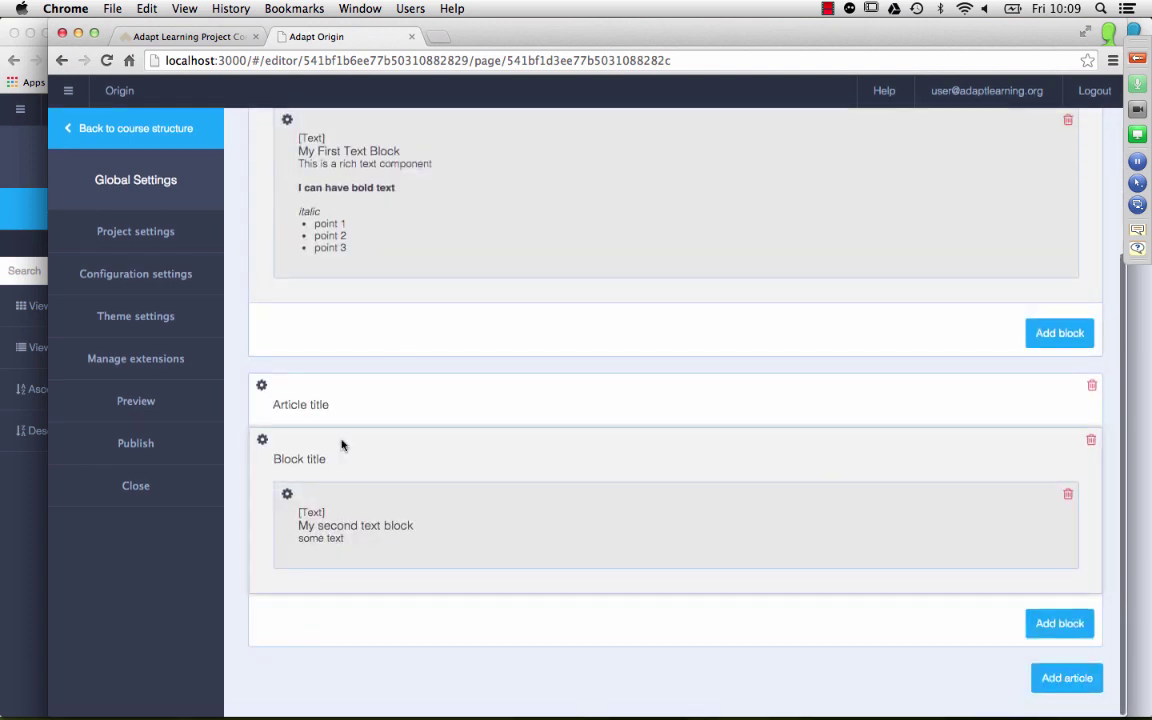
left_click(130, 128)
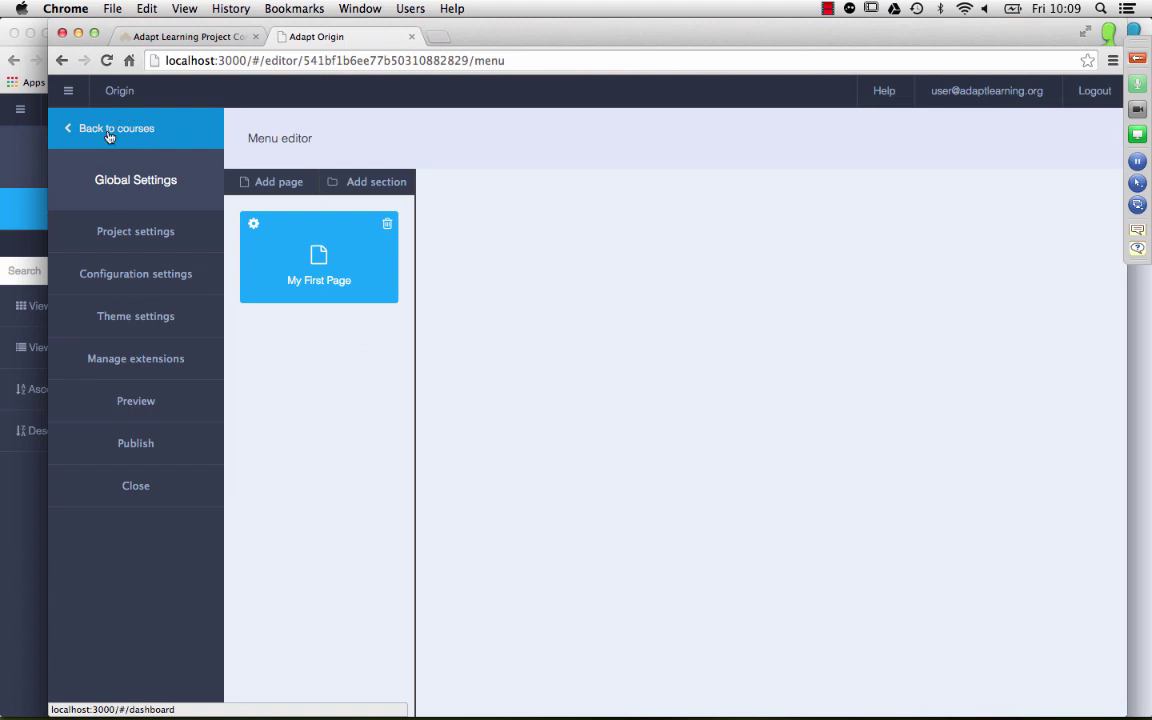
left_click(100, 118)
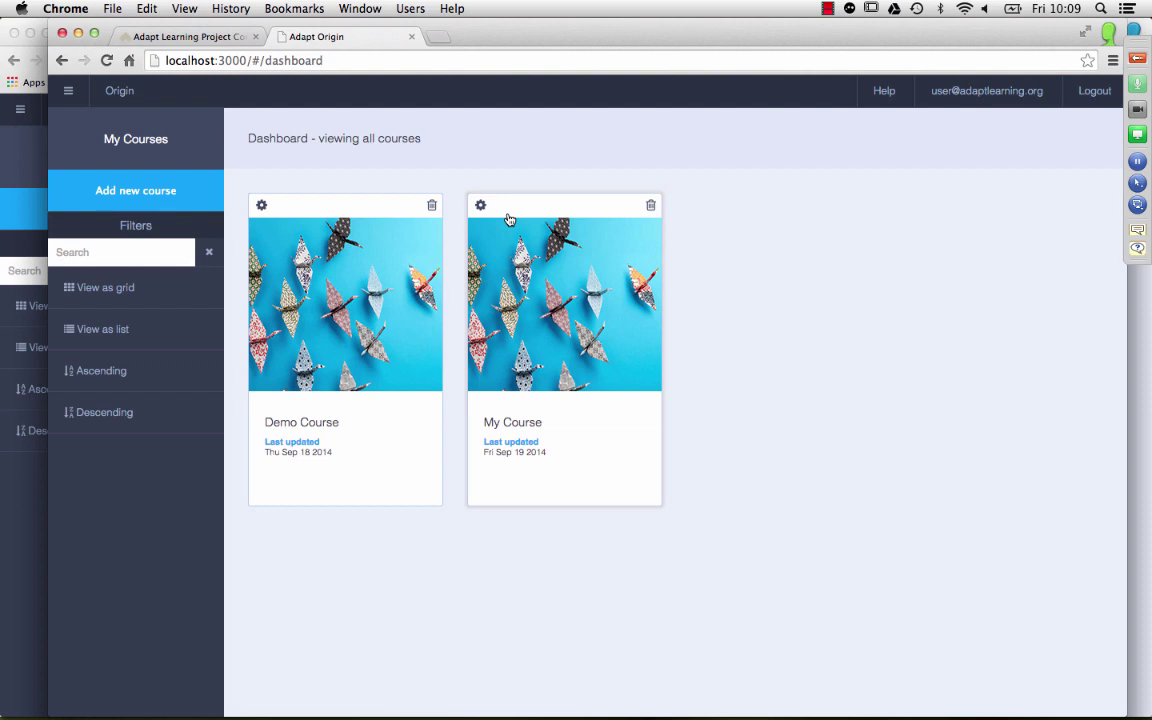
Step: Open My First Page in My Course and delete the My second text block component
left_click(512, 245)
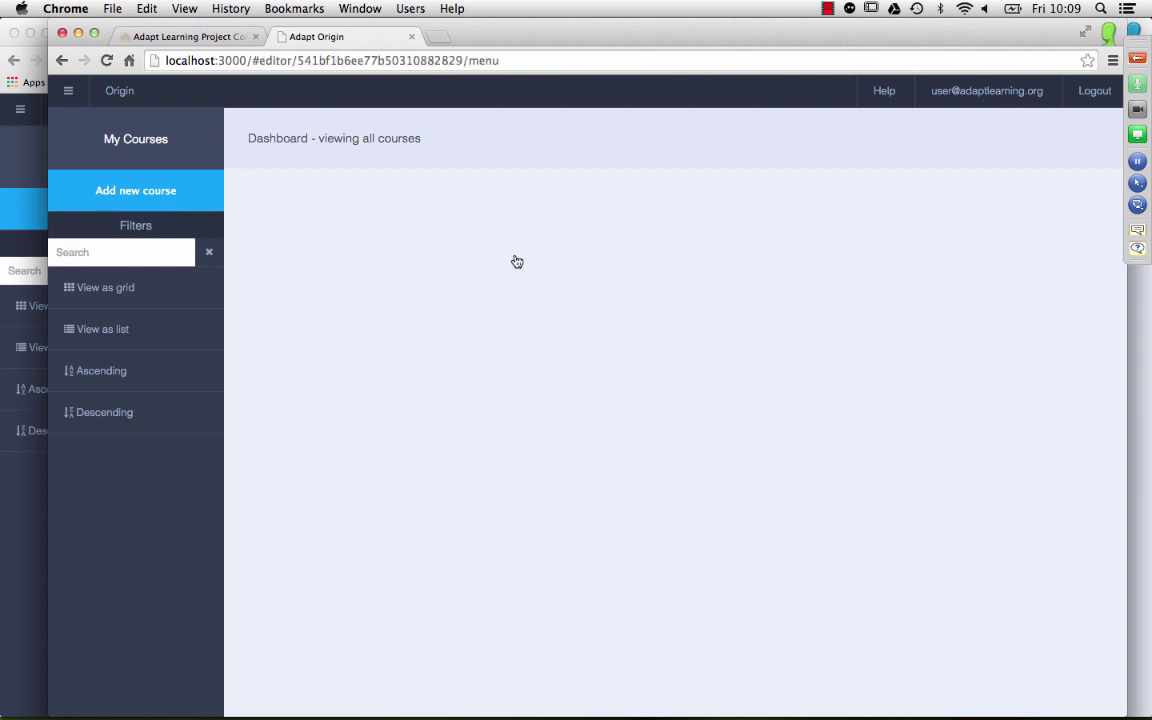
double_click(319, 236)
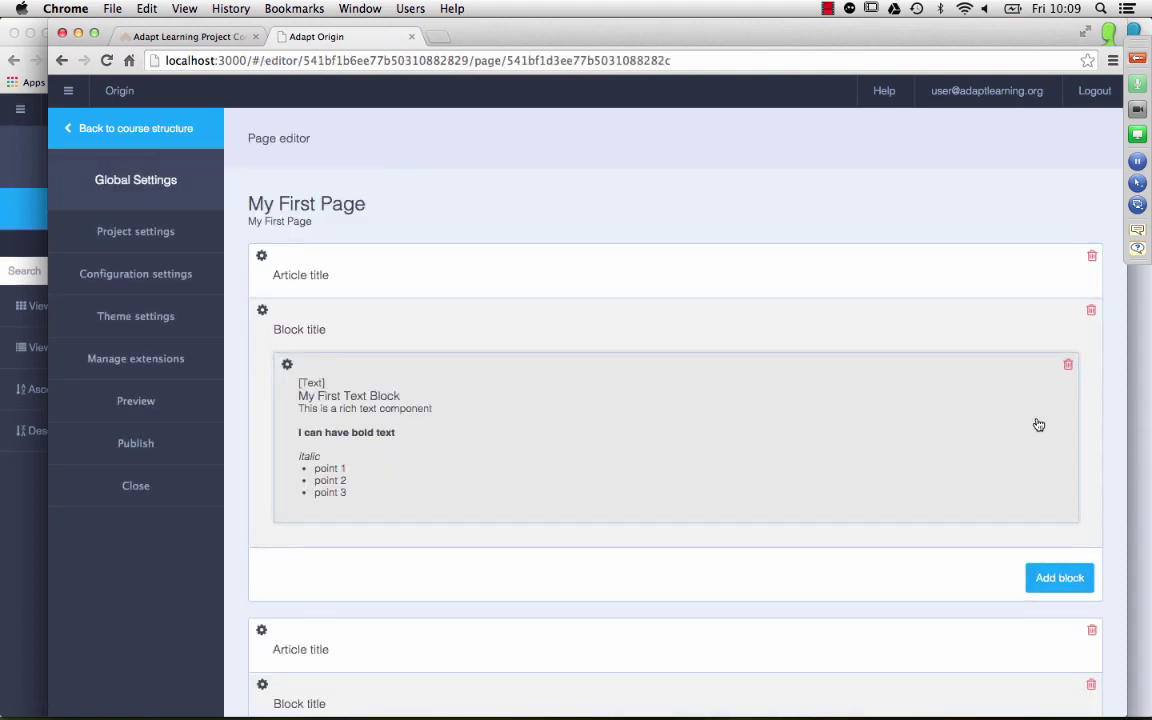
scroll(1038, 423, "down", 4)
left_click(1069, 544)
left_click(594, 431)
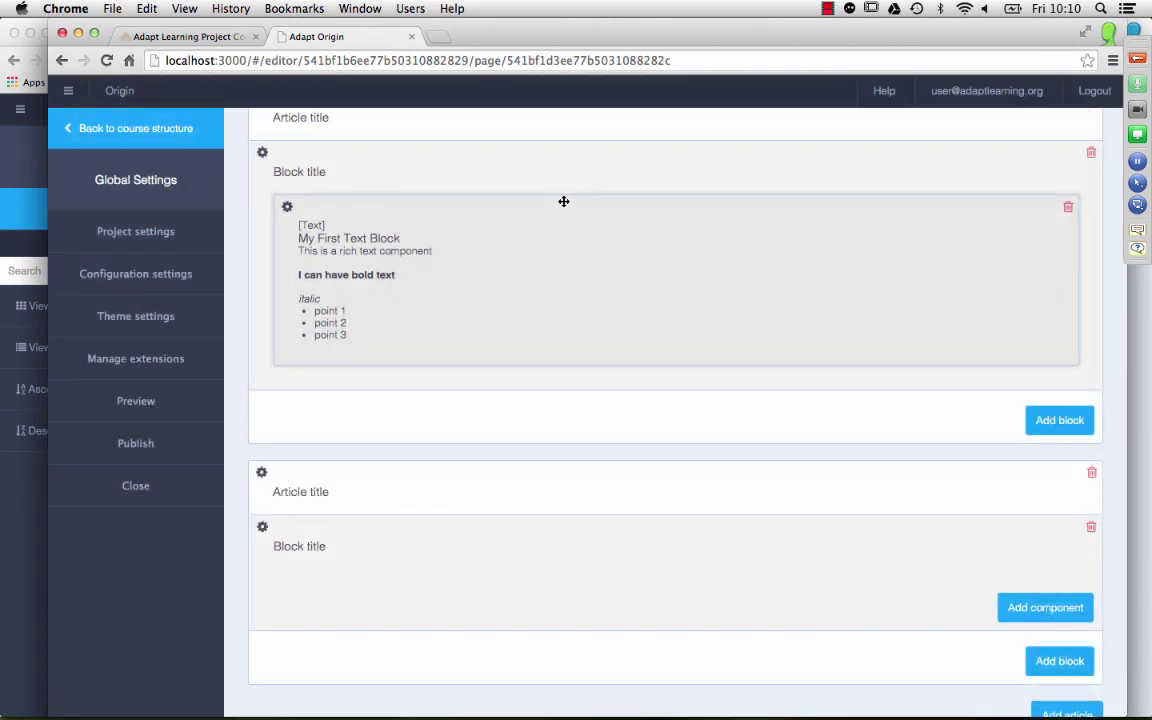
Step: Move My First Text Block into the first block's right-hand slot
left_click_drag(564, 201, 515, 587)
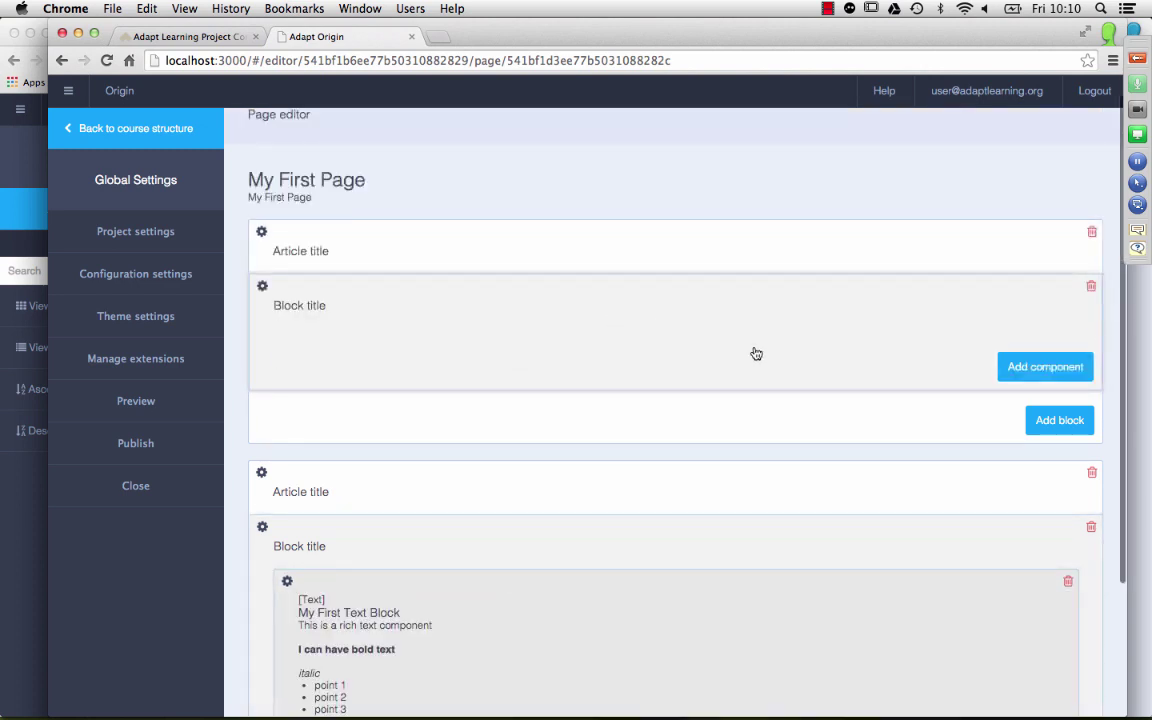
scroll(753, 352, "down", 3)
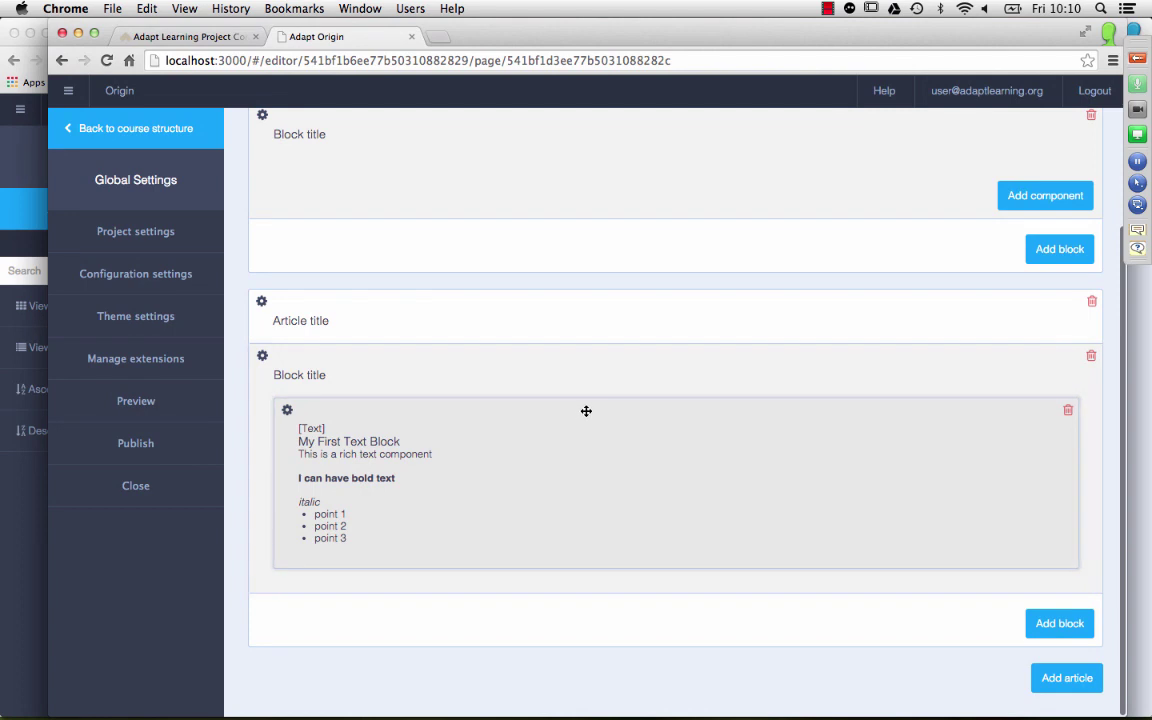
left_click_drag(586, 411, 450, 229)
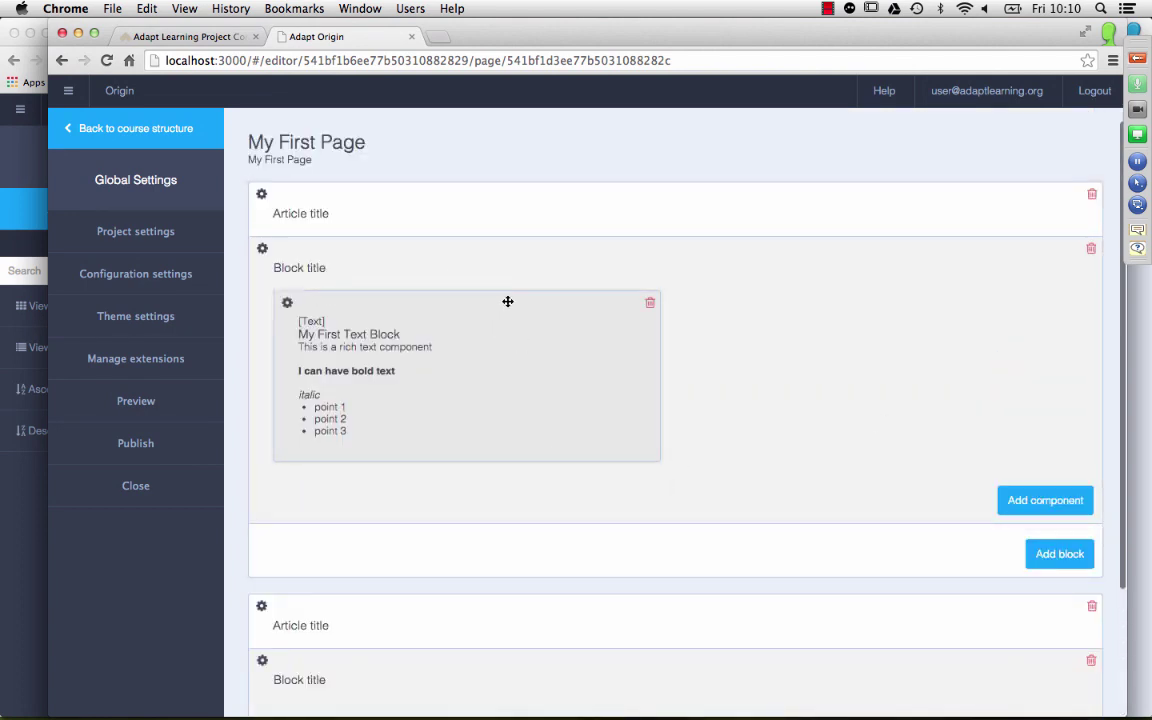
left_click_drag(506, 303, 880, 308)
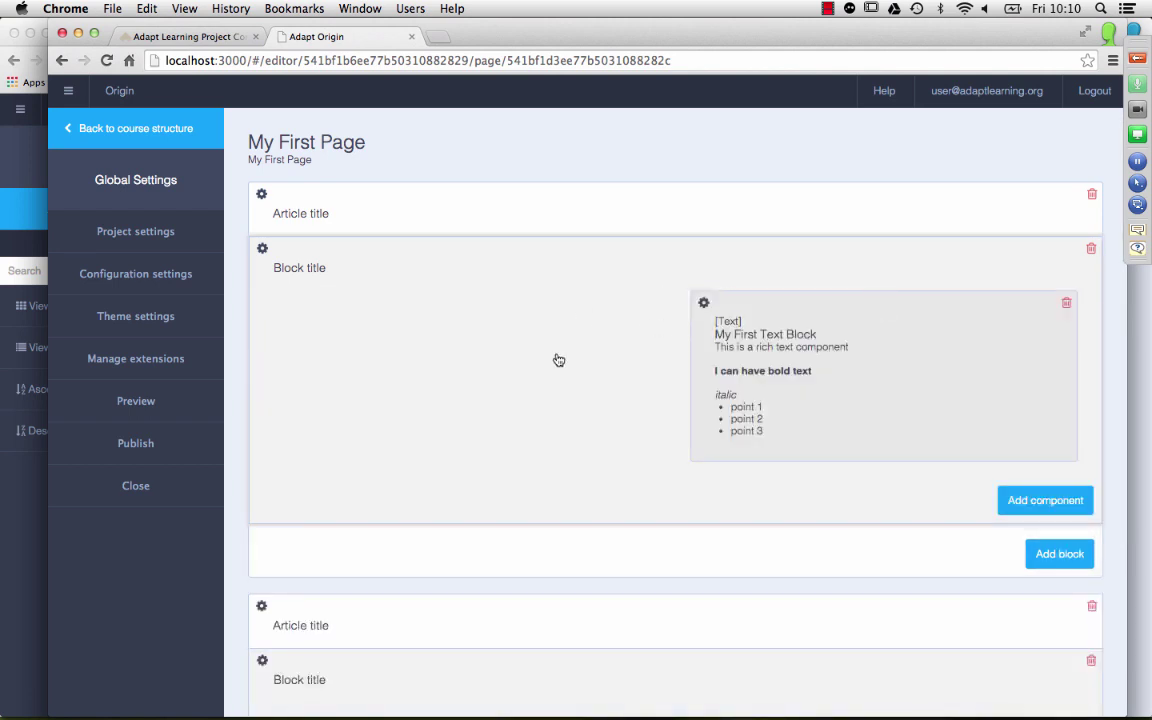
Step: Return to the courses dashboard and switch to the Adapt wireframe images in Preview
left_click(157, 128)
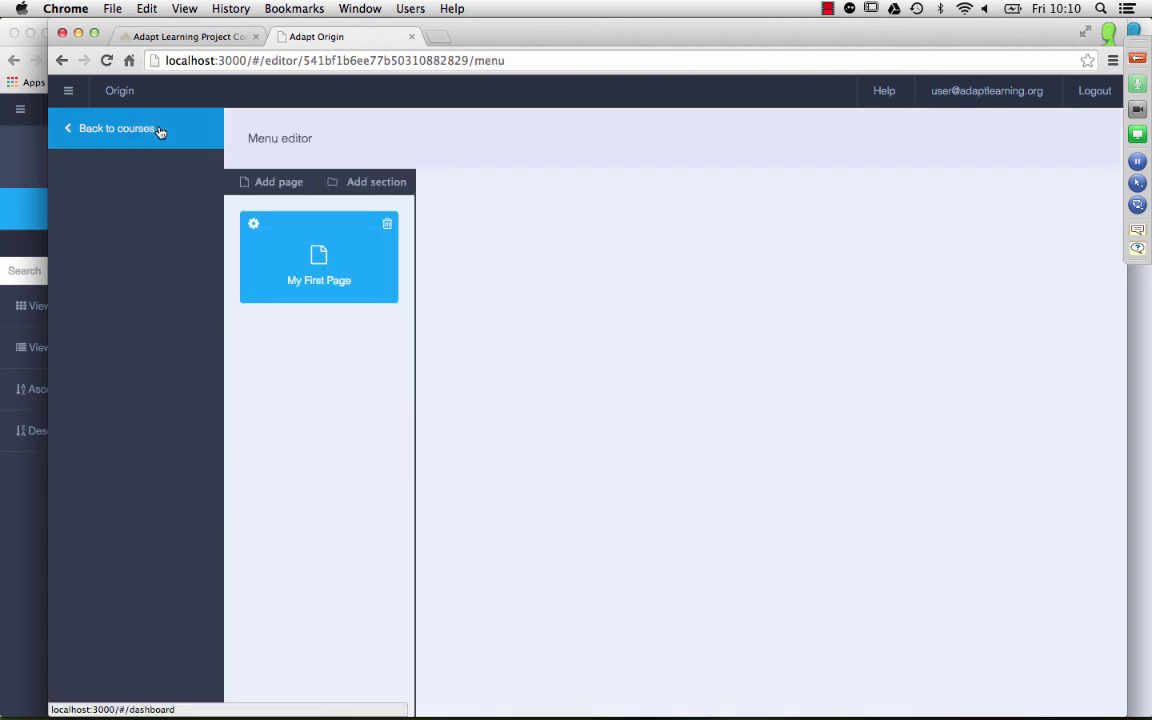
left_click(120, 145)
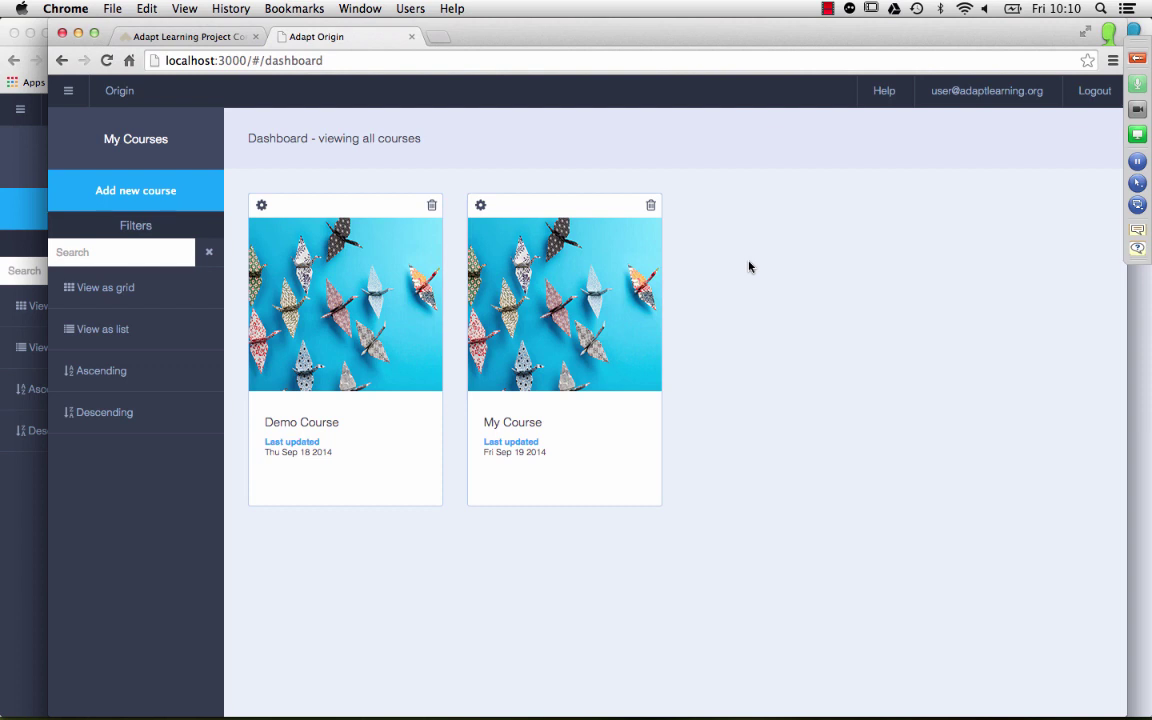
key("super+Tab")
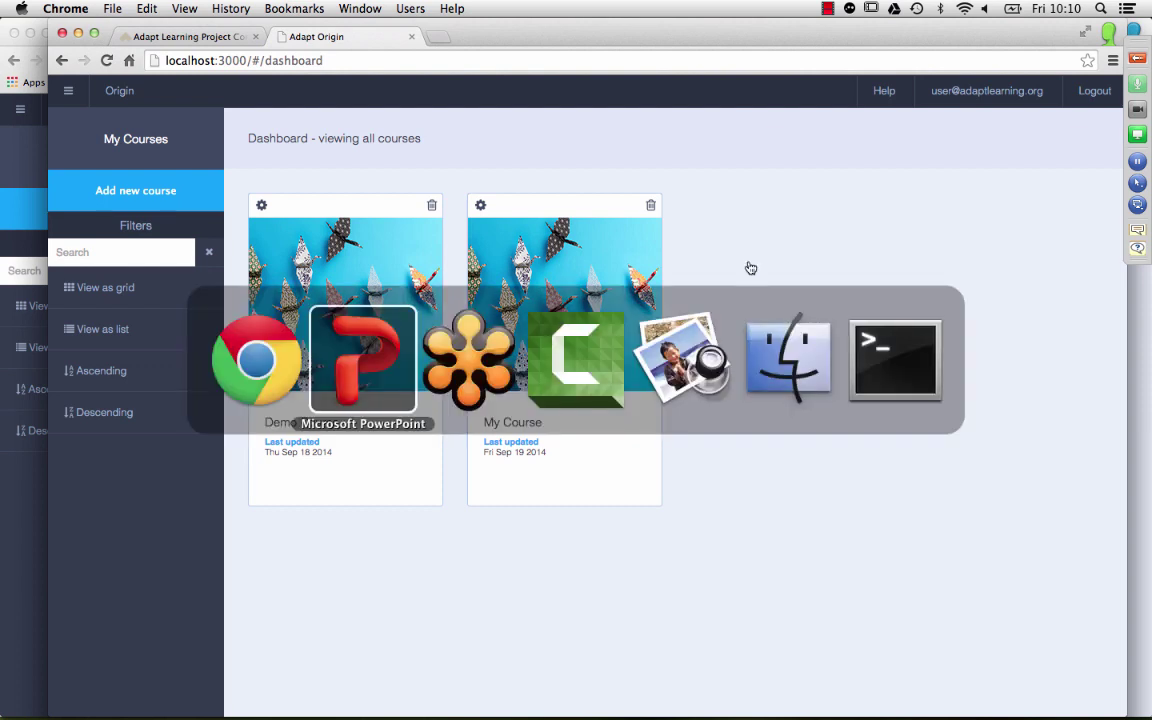
key("super+Tab")
key("super+Tab")
key("super+Tab")
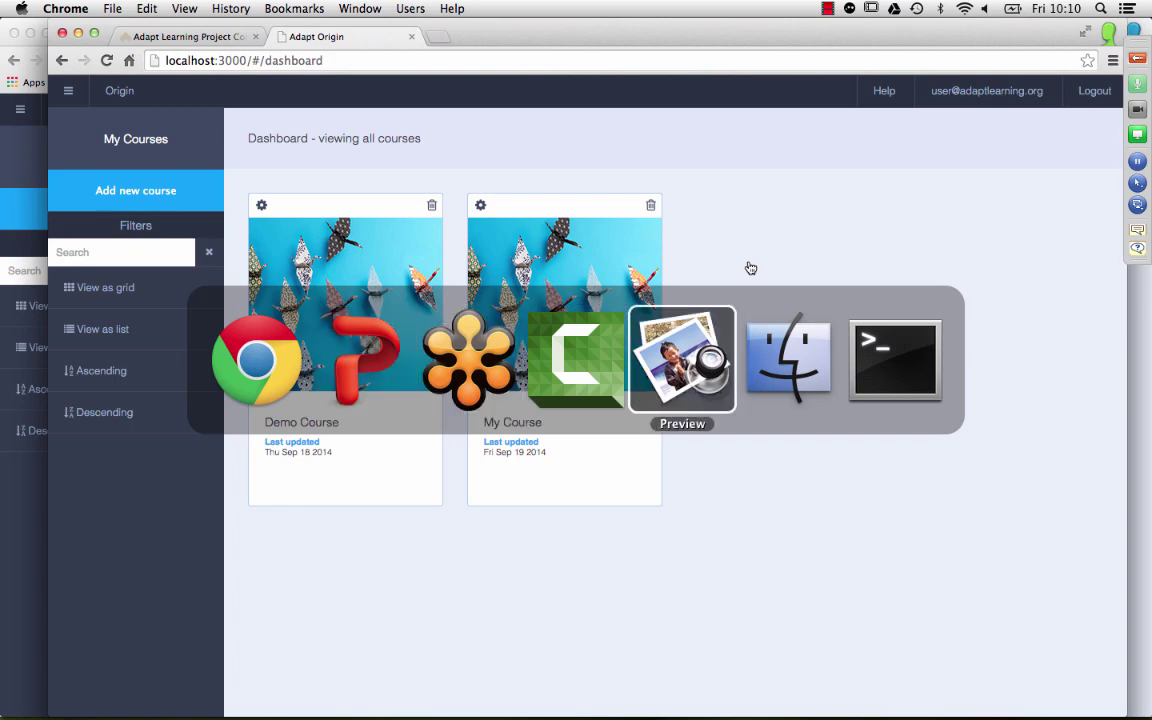
key("super+f")
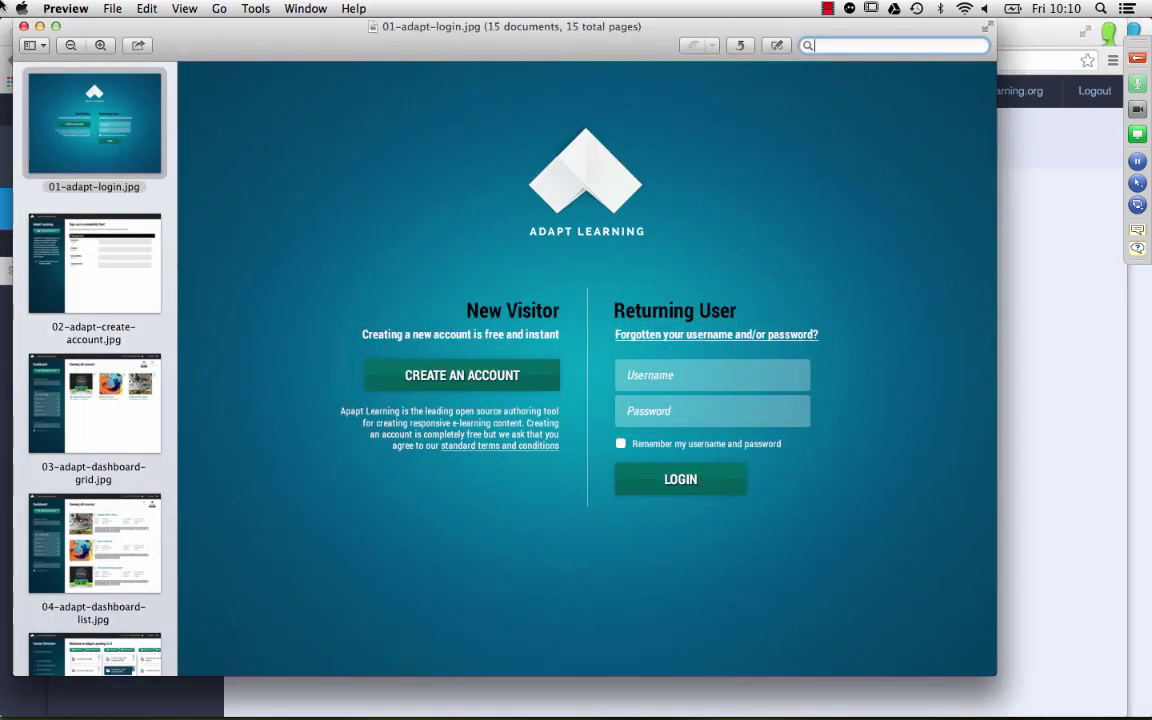
Step: Show the Adapt wireframe images full screen via View > Enter Full Screen
left_click(185, 8)
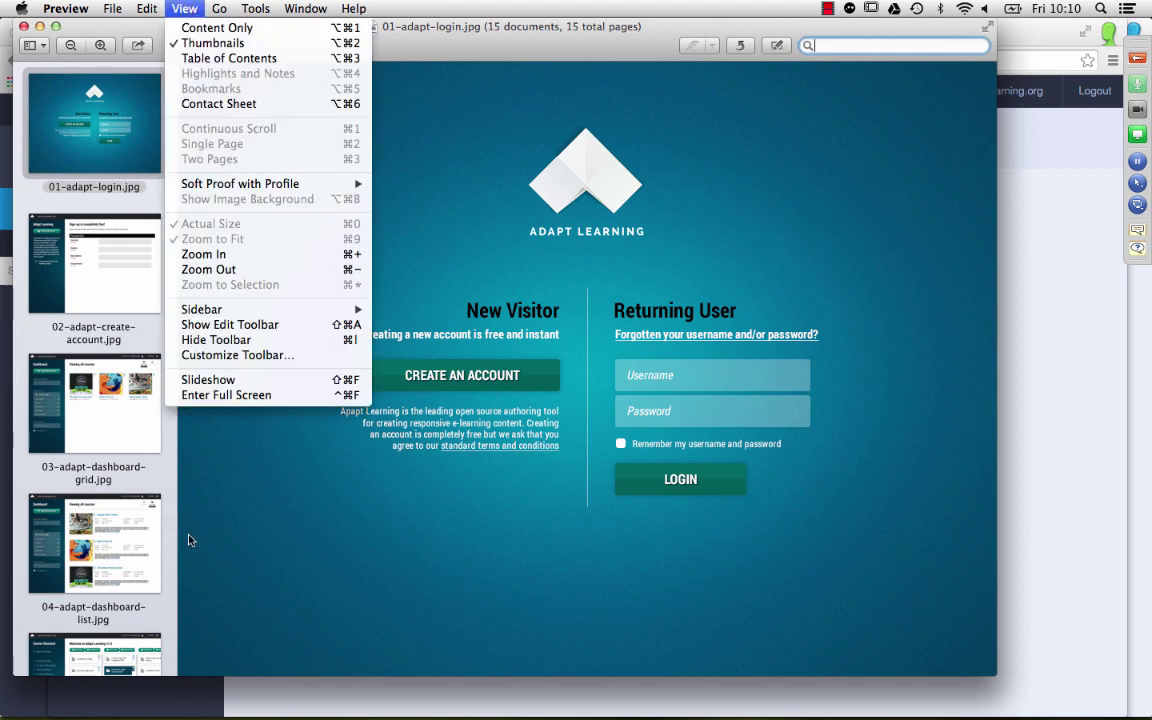
left_click(241, 398)
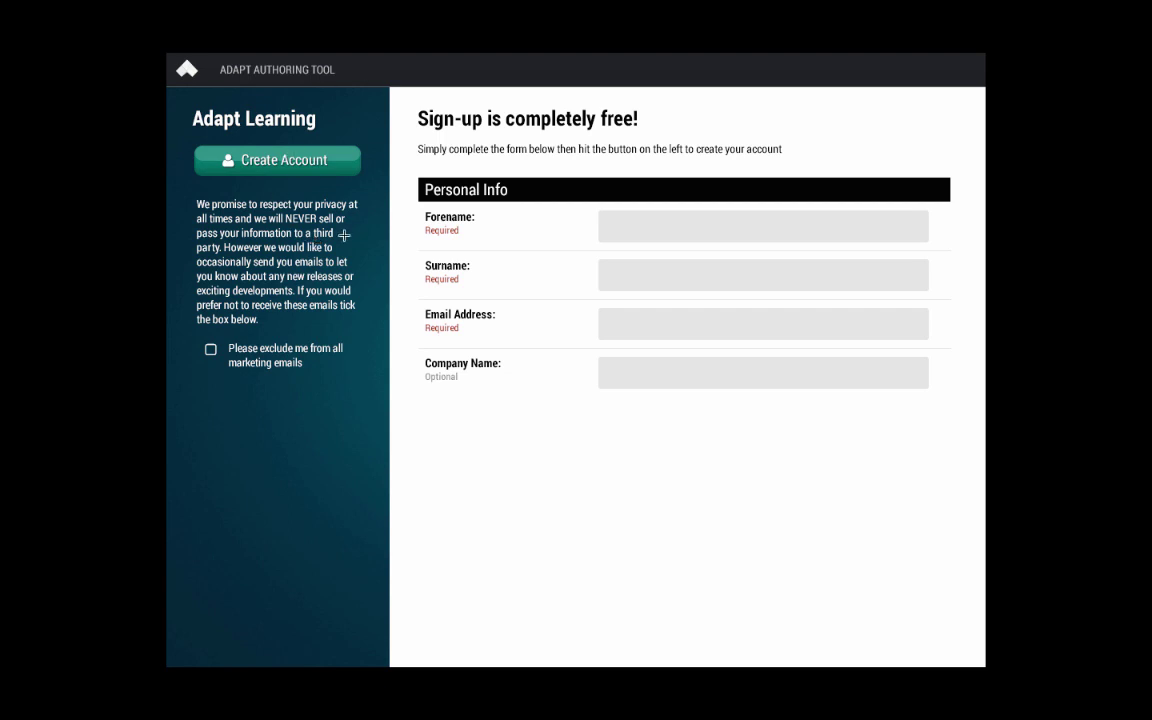
Step: Advance from the dashboard grid wireframe to the 'Viewing all courses' list view with status and tags
left_click(322, 165)
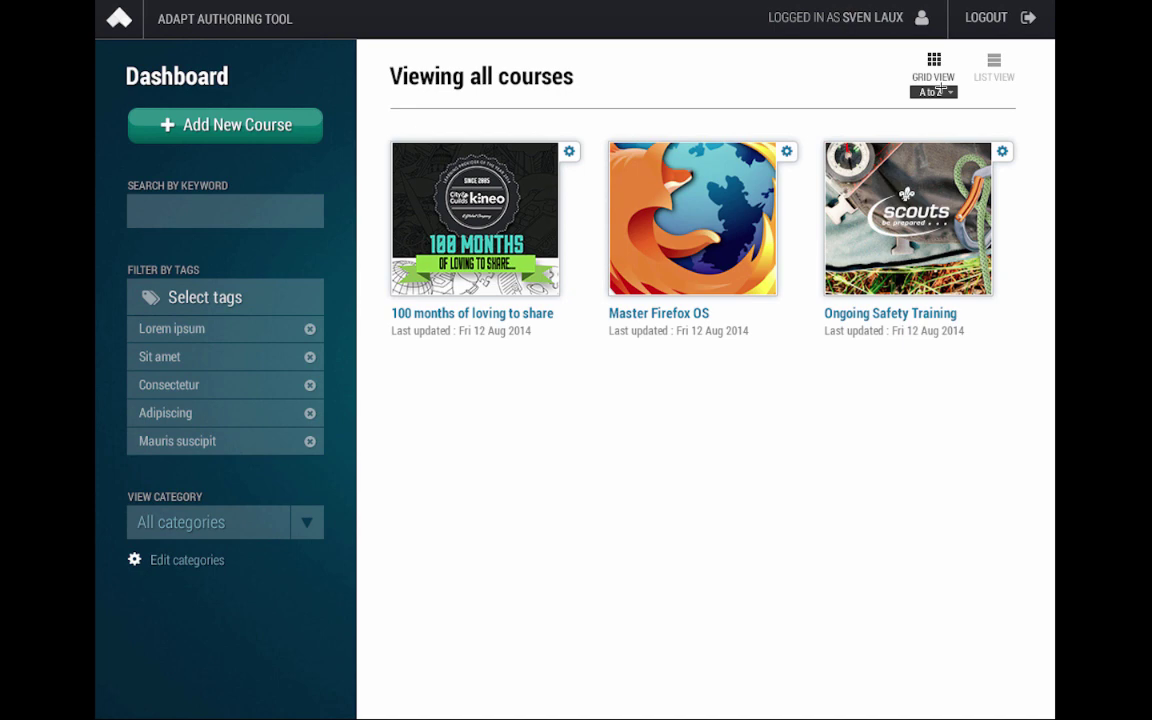
left_click(994, 62)
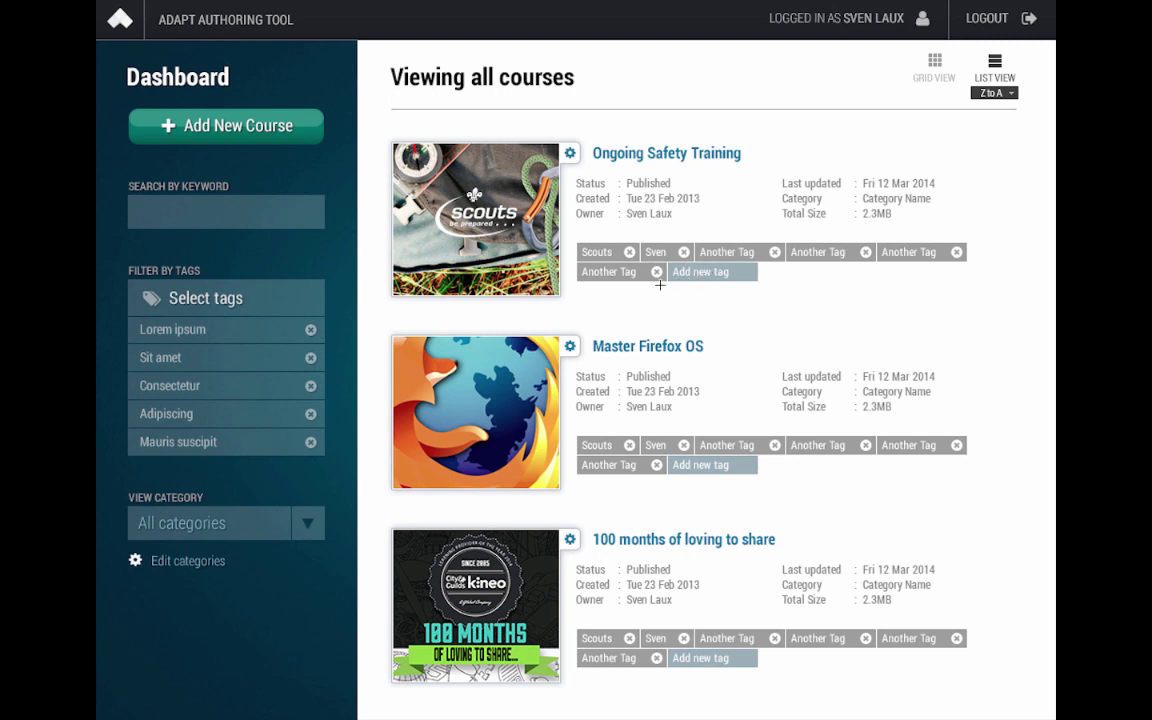
Step: Advance past the course structure wireframe to the Introduction page's Page Structure mockup
left_click(508, 220)
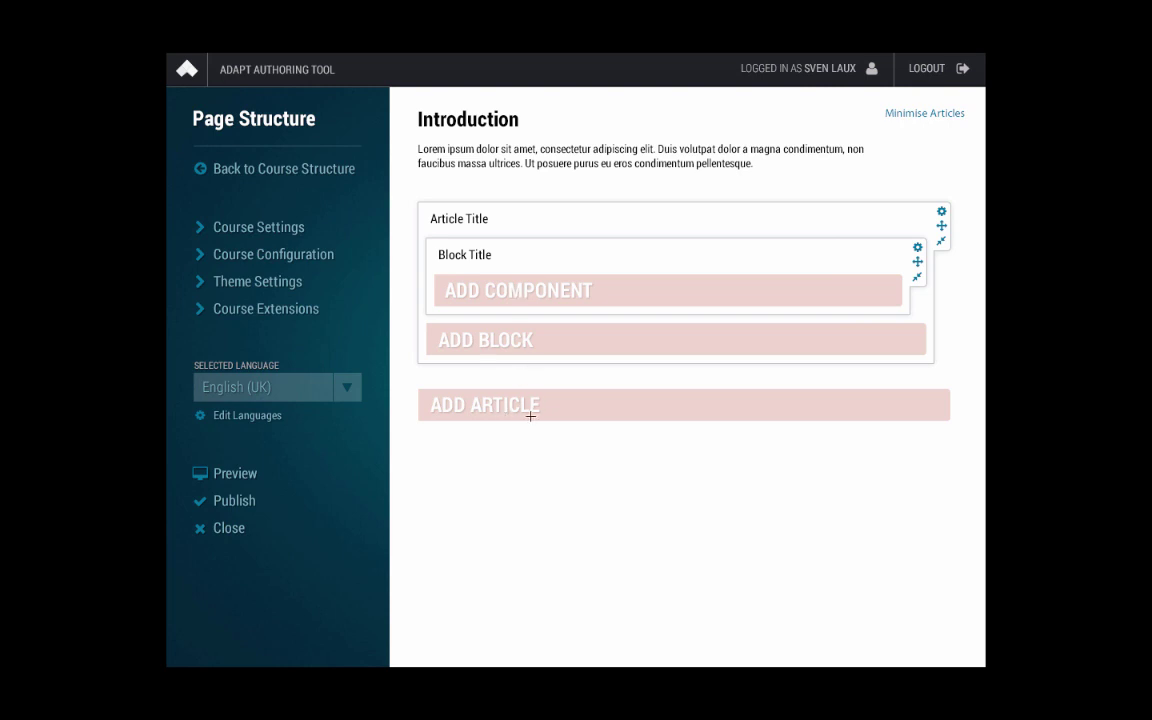
Step: Step through the Select Components drag-and-drop mockups, showing the Accordion placed on the left
left_click(628, 290)
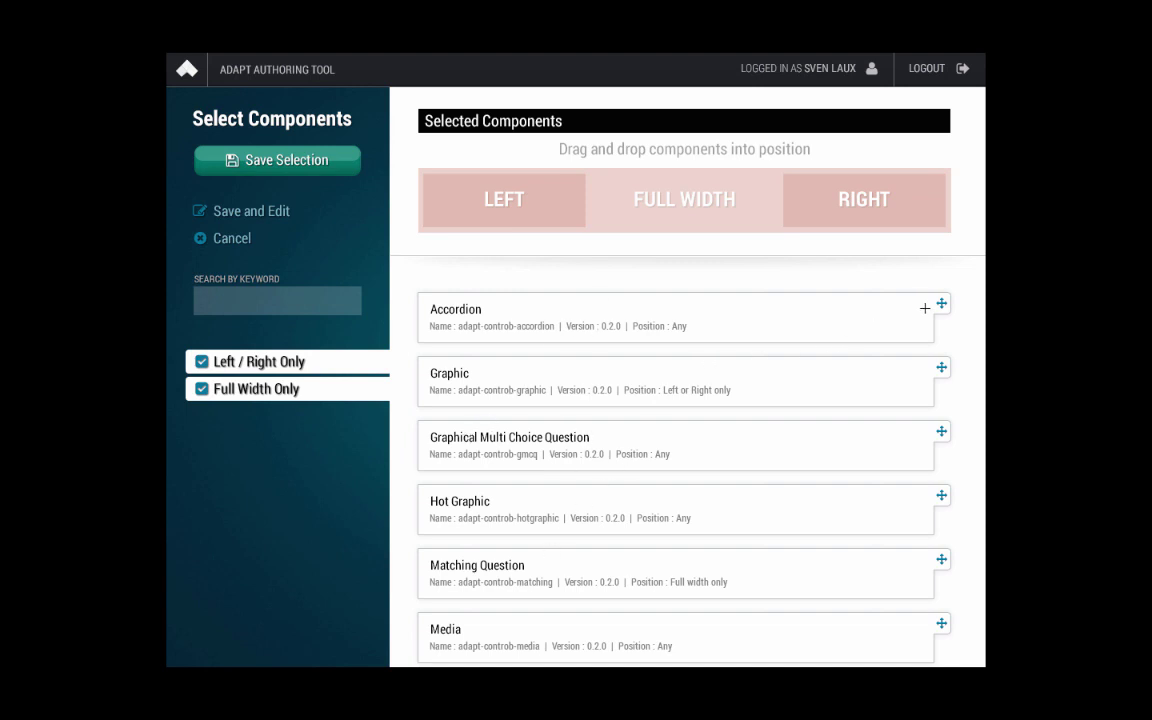
left_click_drag(915, 302, 581, 265)
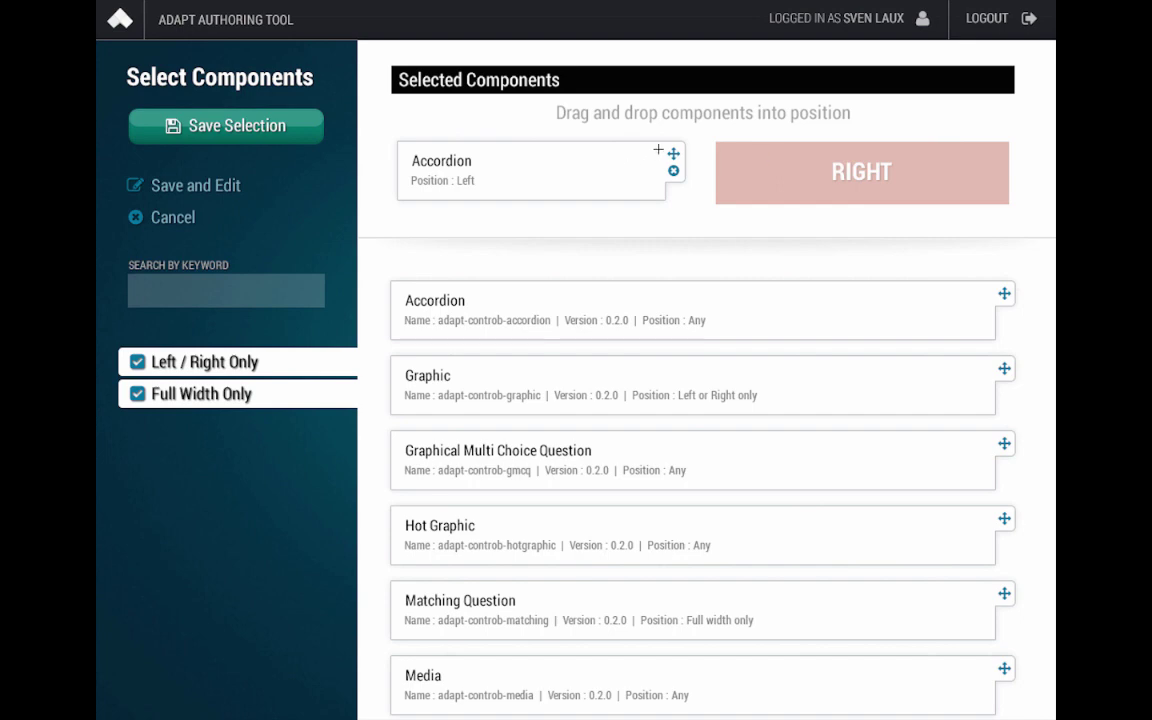
left_click_drag(658, 149, 863, 192)
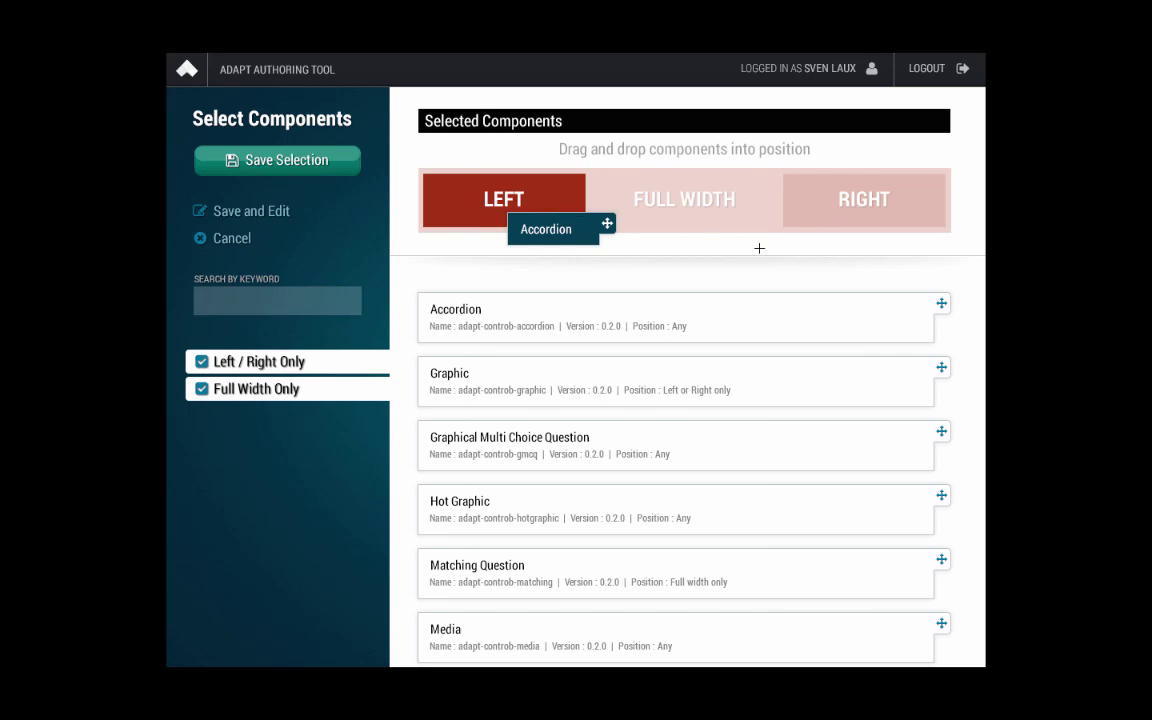
left_click_drag(759, 248, 759, 248)
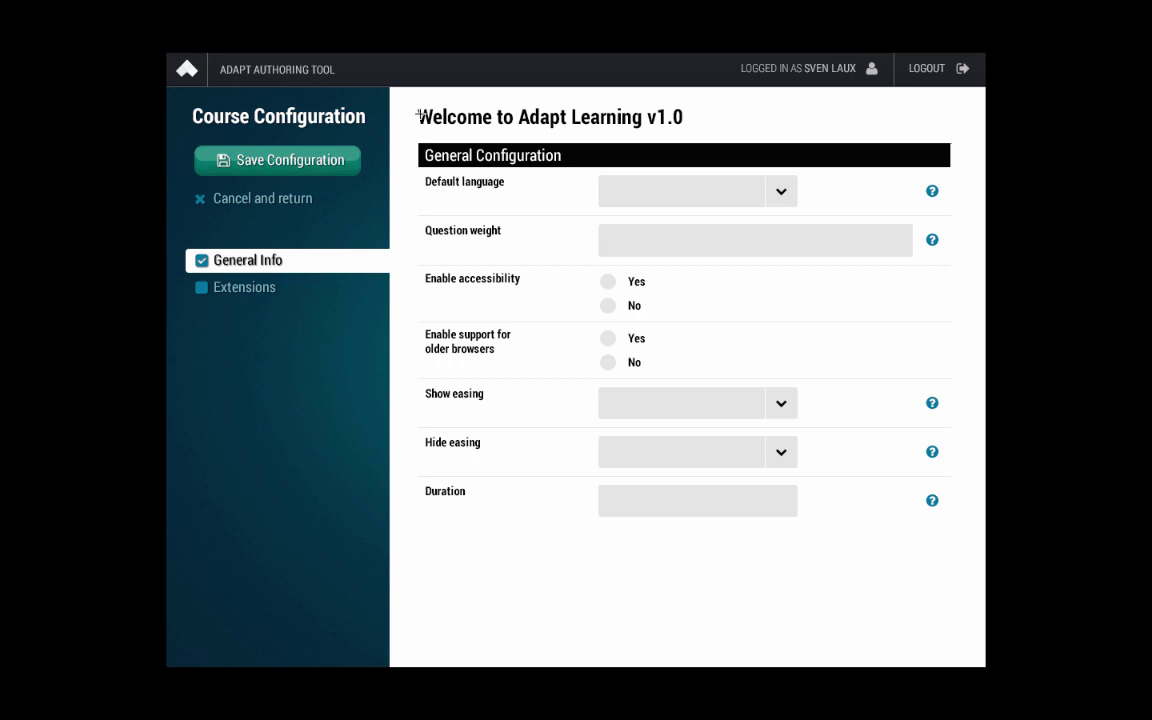
Step: Advance to the Theme Settings wireframe on the way to Course Extensions
left_click(244, 166)
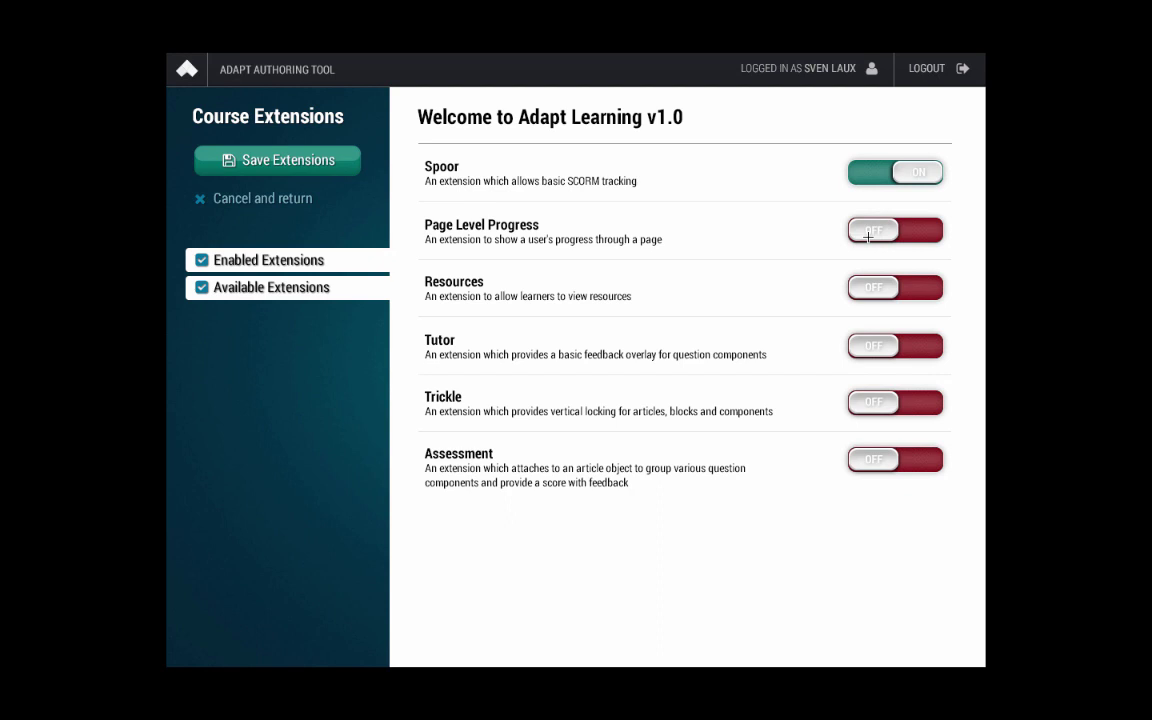
Step: Switch to PowerPoint to show the slide introducing the three presenters
key("super+Tab")
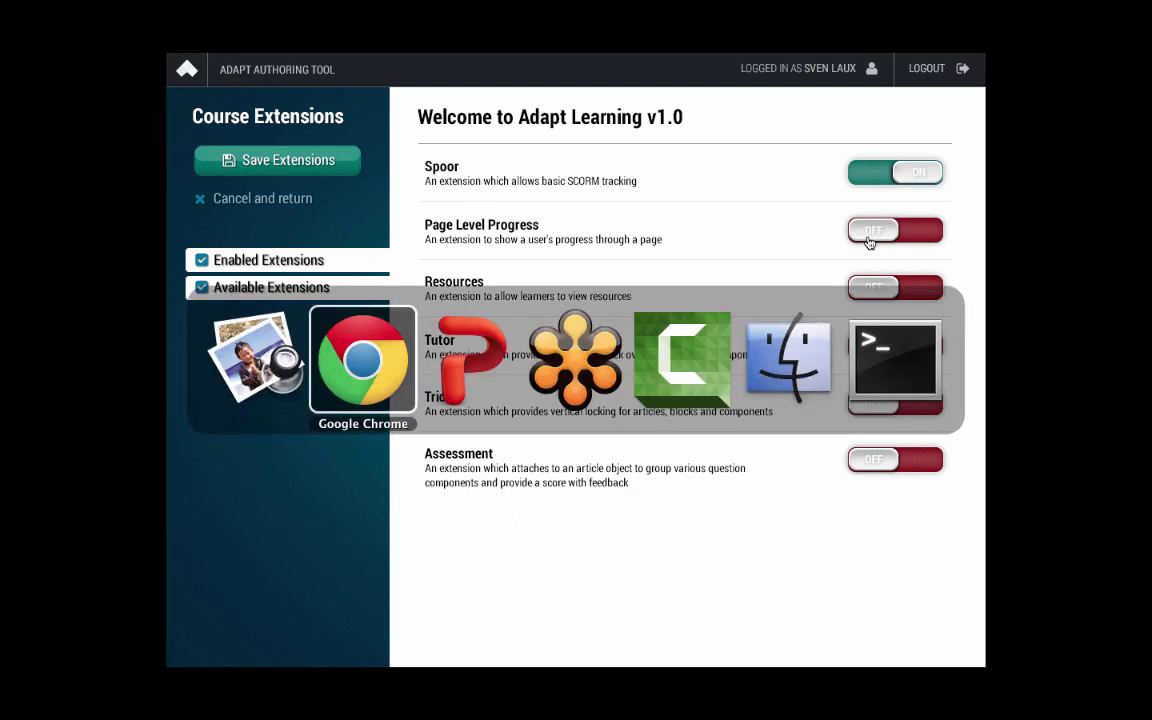
key("super+Tab")
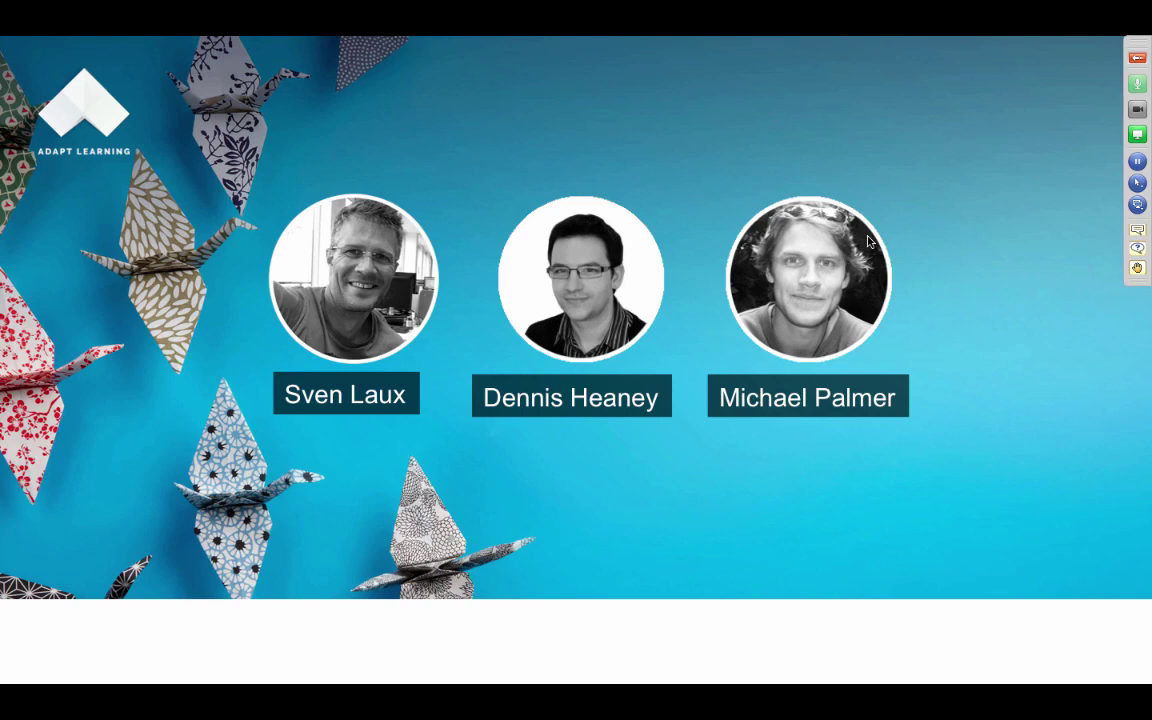
Step: Return to Chrome's Adapt Learning Project Community tab and nudge the window slightly left
key("super+Tab")
key("super+Tab")
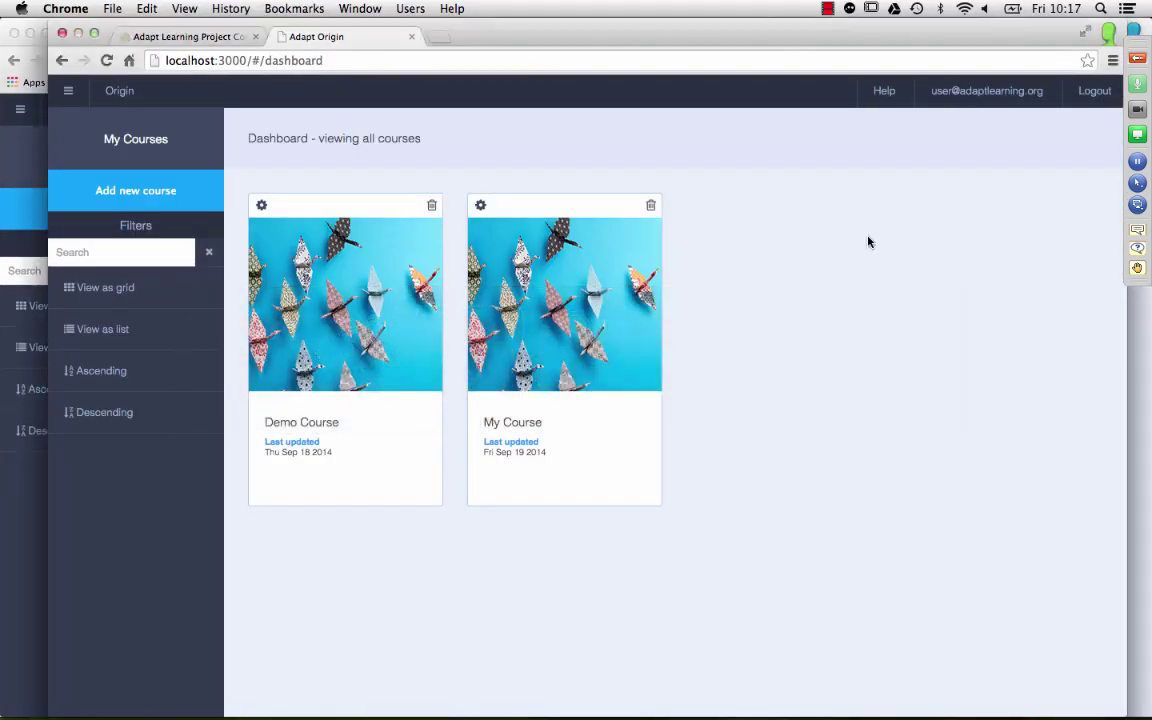
left_click(188, 36)
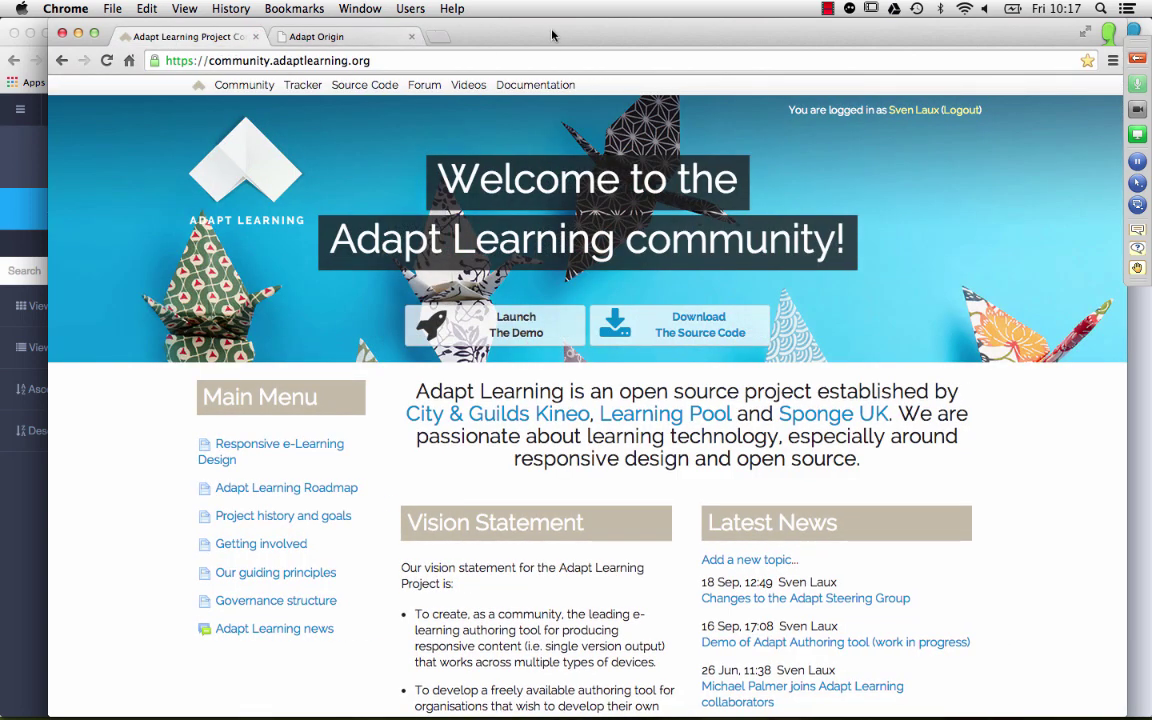
left_click_drag(548, 27, 527, 27)
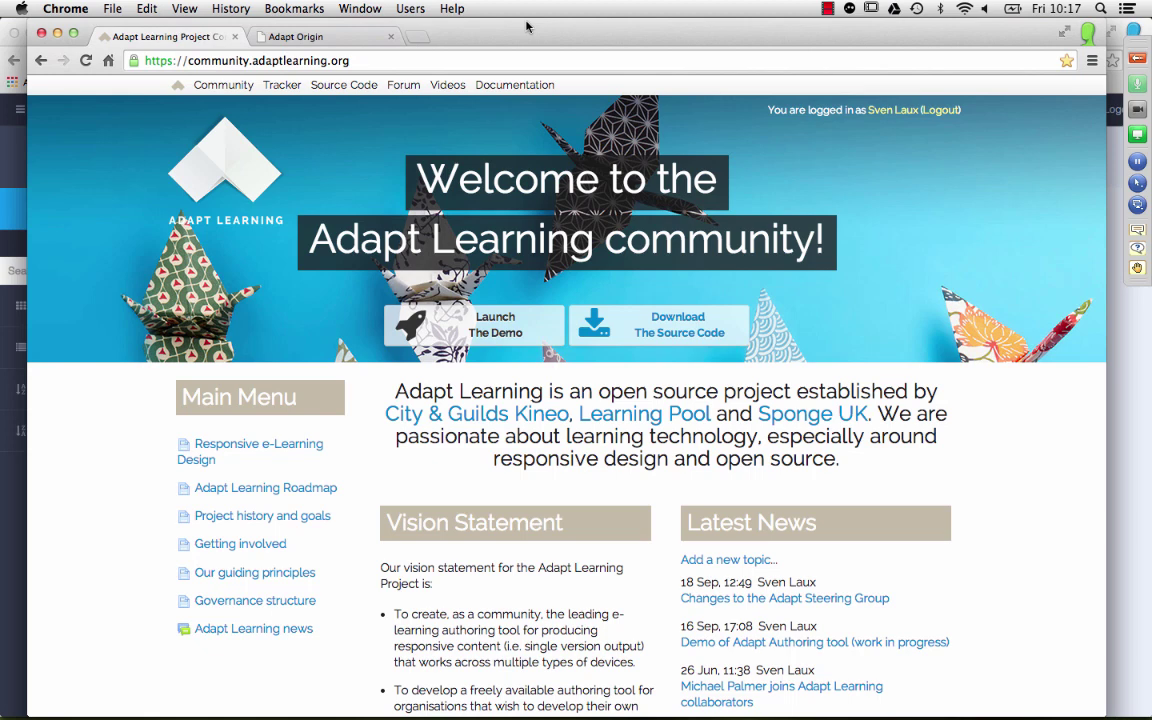